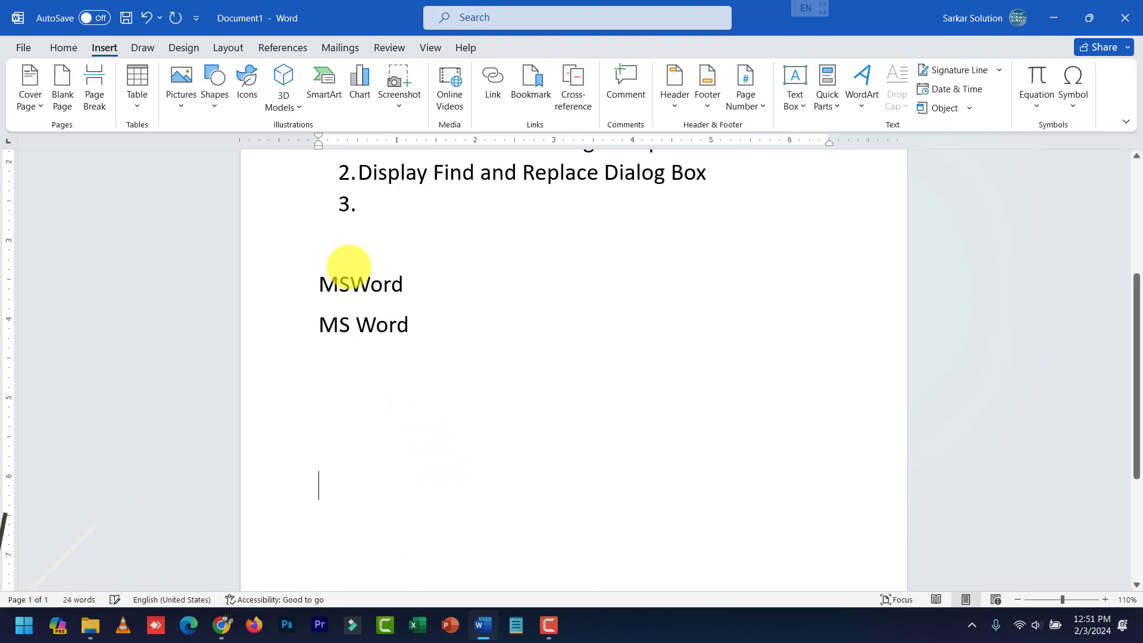
# Draw a rectangle about 0.85" high and 2.65" wide below the "MS Word" line
pyautogui.click(213, 96)
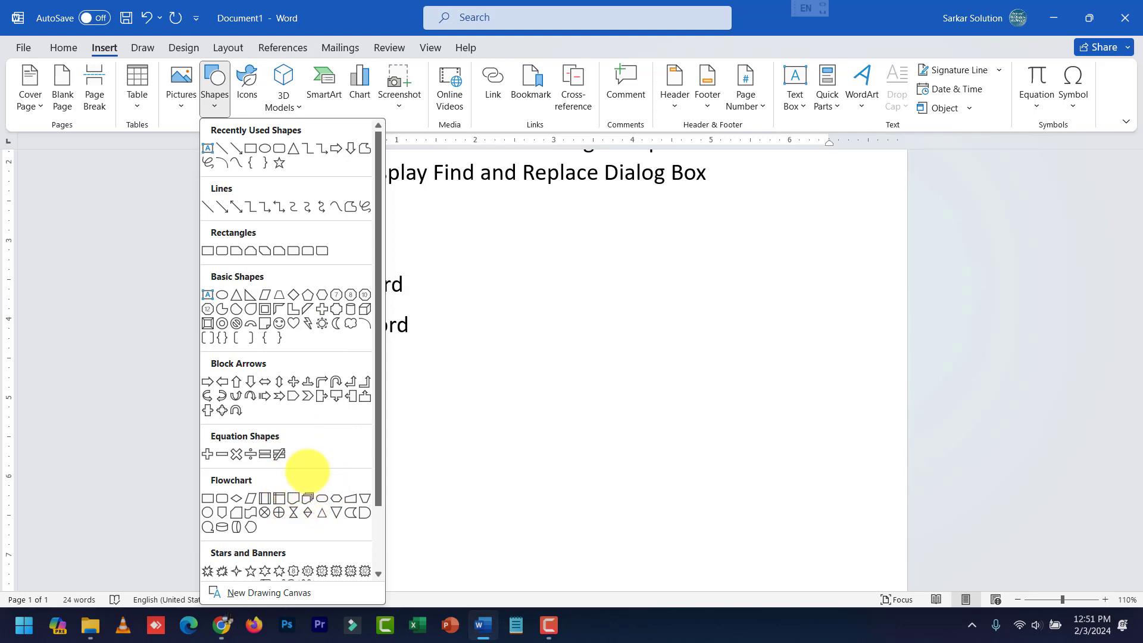
pyautogui.scroll(-2, 291, 500)
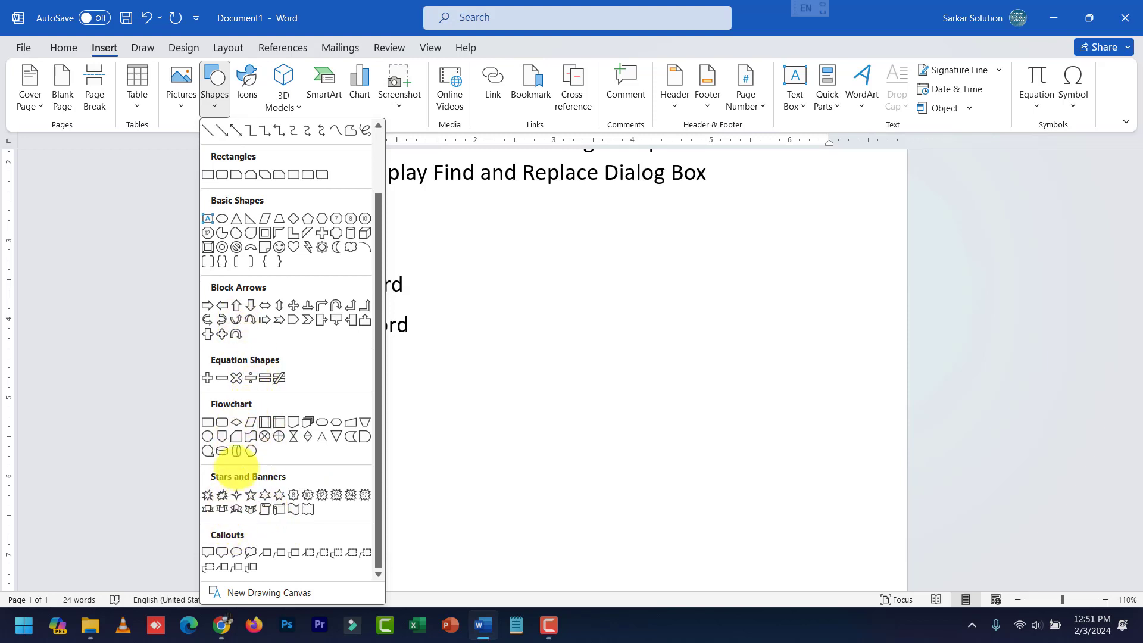
pyautogui.scroll(1, 232, 360)
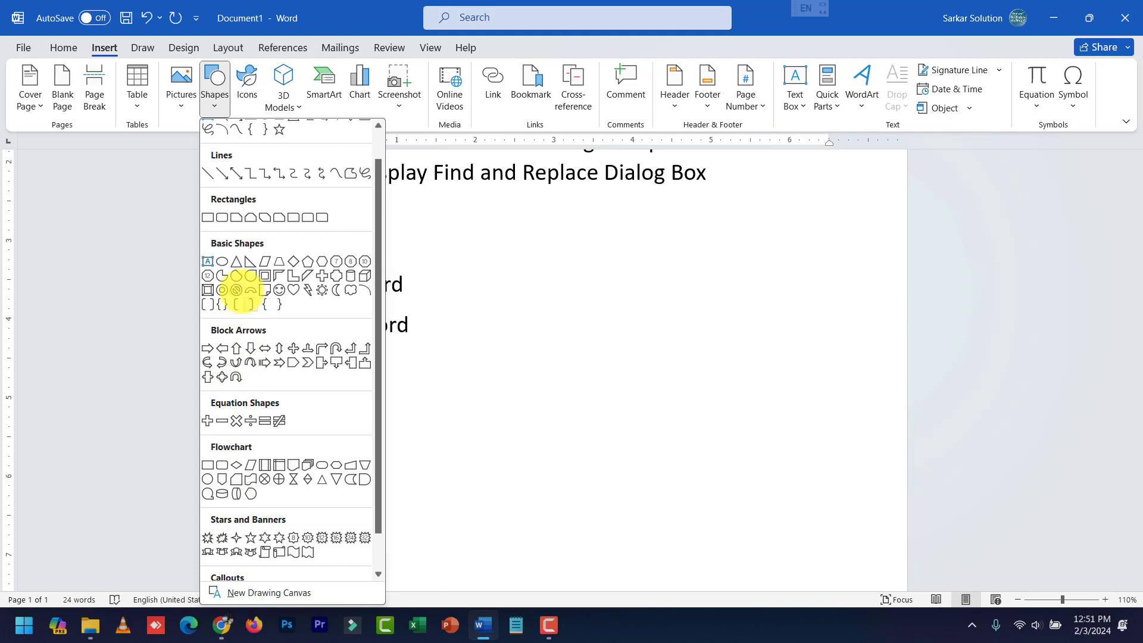
pyautogui.scroll(-1, 232, 287)
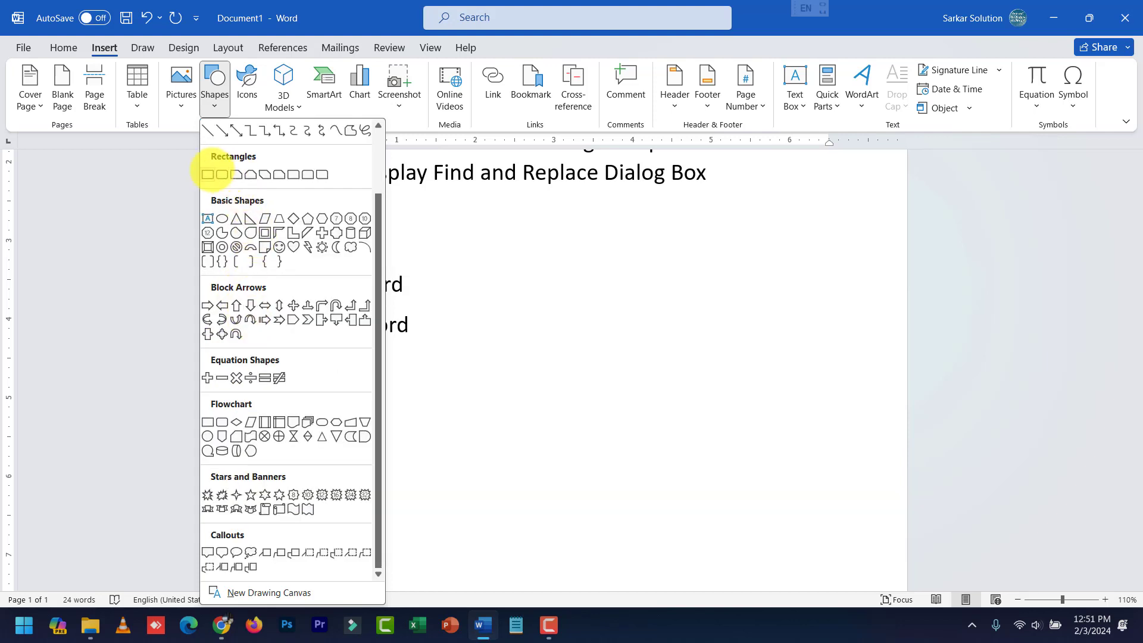
pyautogui.click(207, 174)
pyautogui.moveTo(377, 368)
pyautogui.mouseDown()
pyautogui.moveTo(536, 438)
pyautogui.moveTo(586, 435)
pyautogui.mouseUp()
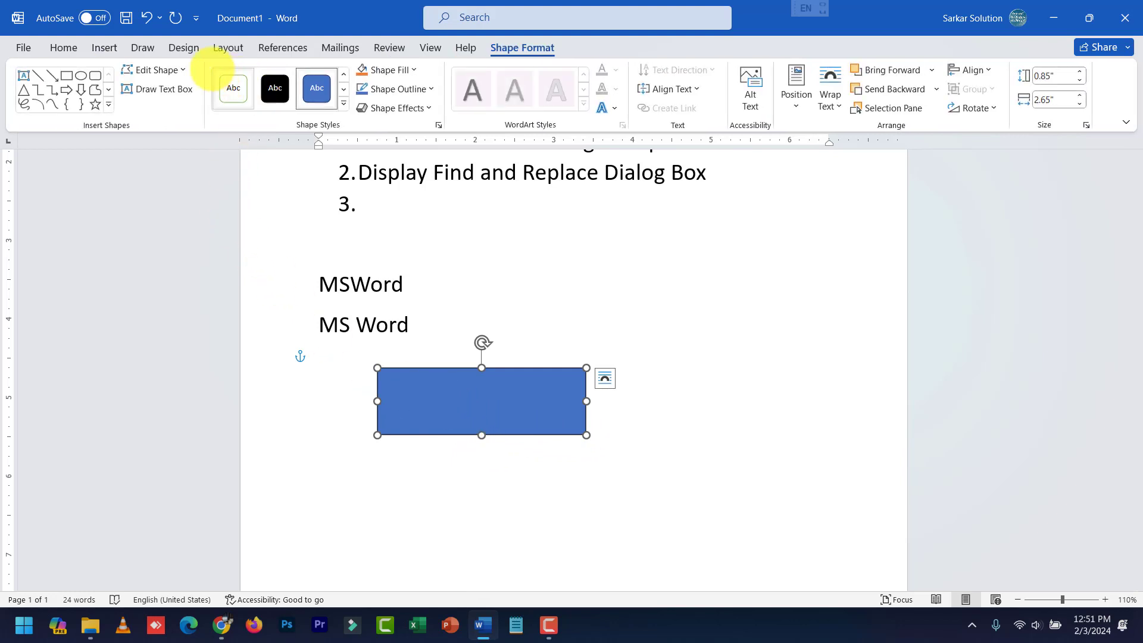
# Draw an oval about 1.24" high and 1.14" wide below the middle of the rectangle
pyautogui.click(105, 47)
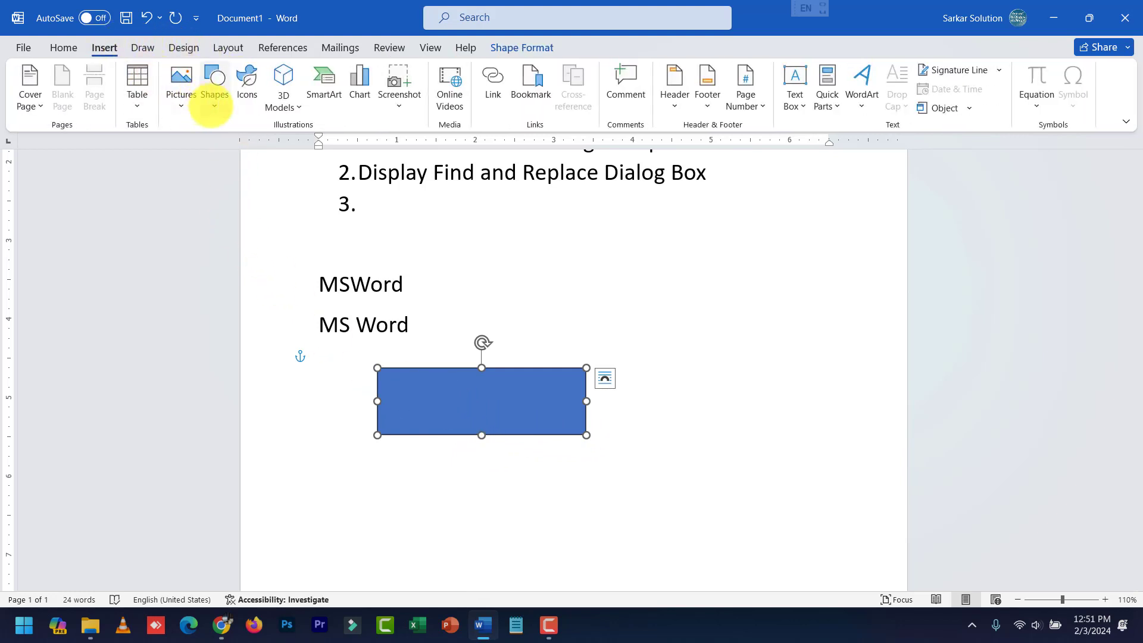
pyautogui.click(213, 89)
pyautogui.click(269, 148)
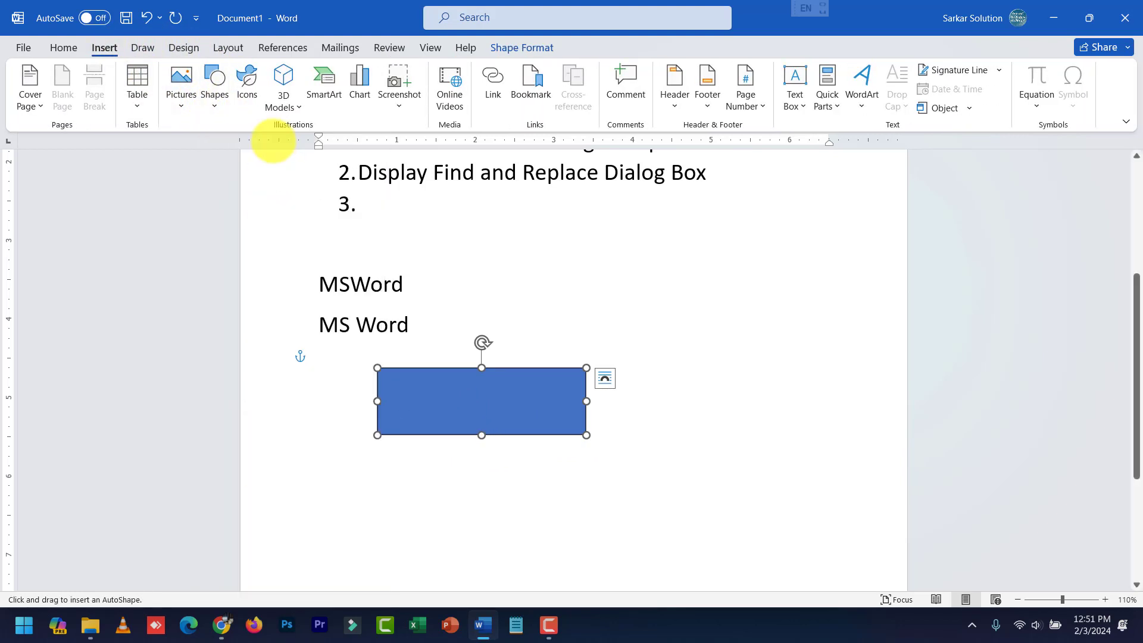
pyautogui.click(212, 95)
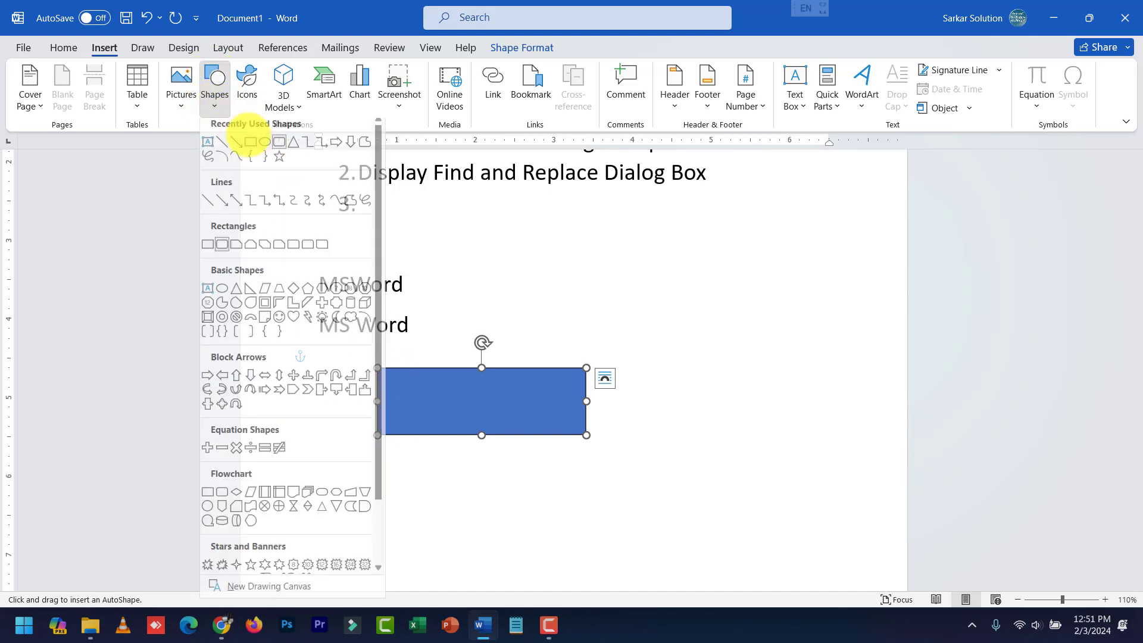
pyautogui.click(266, 149)
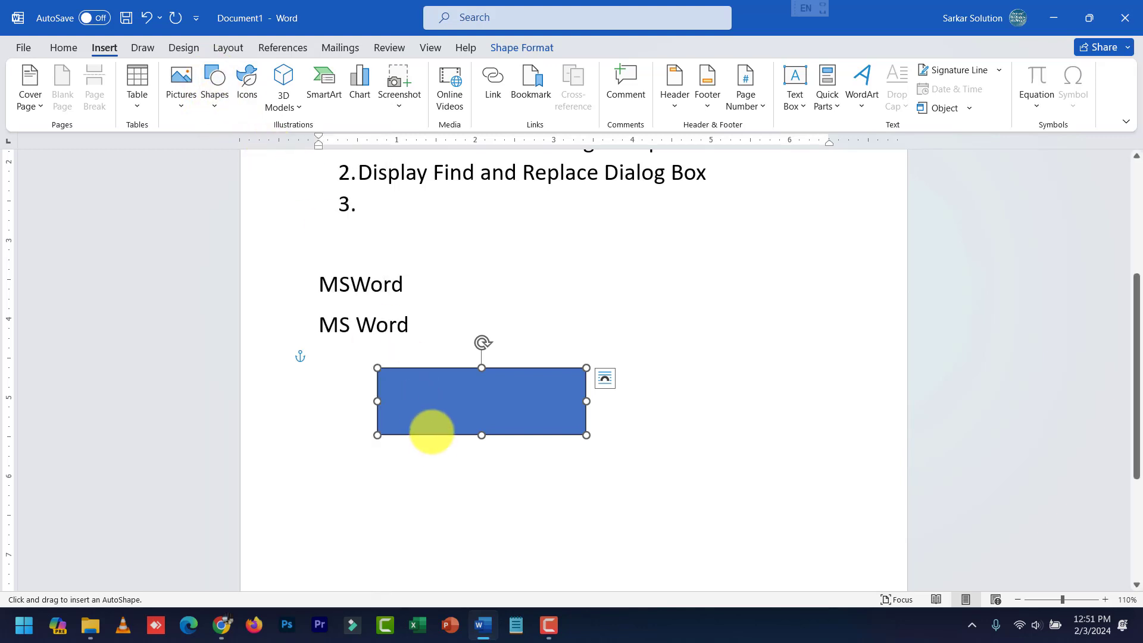
pyautogui.moveTo(434, 476); pyautogui.dragTo(519, 571)
# Try a double-arrow elbow connector from the rectangle's bottom edge towards the circle, about 0.51" high and 0.68" wide, and undo it
pyautogui.click(447, 374)
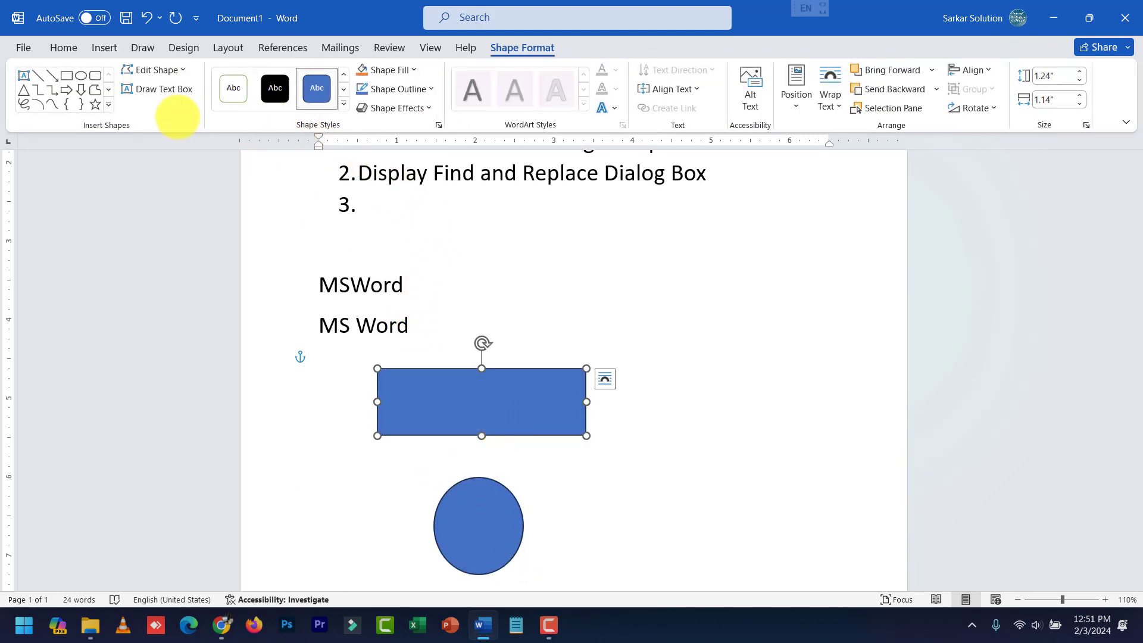
pyautogui.click(108, 105)
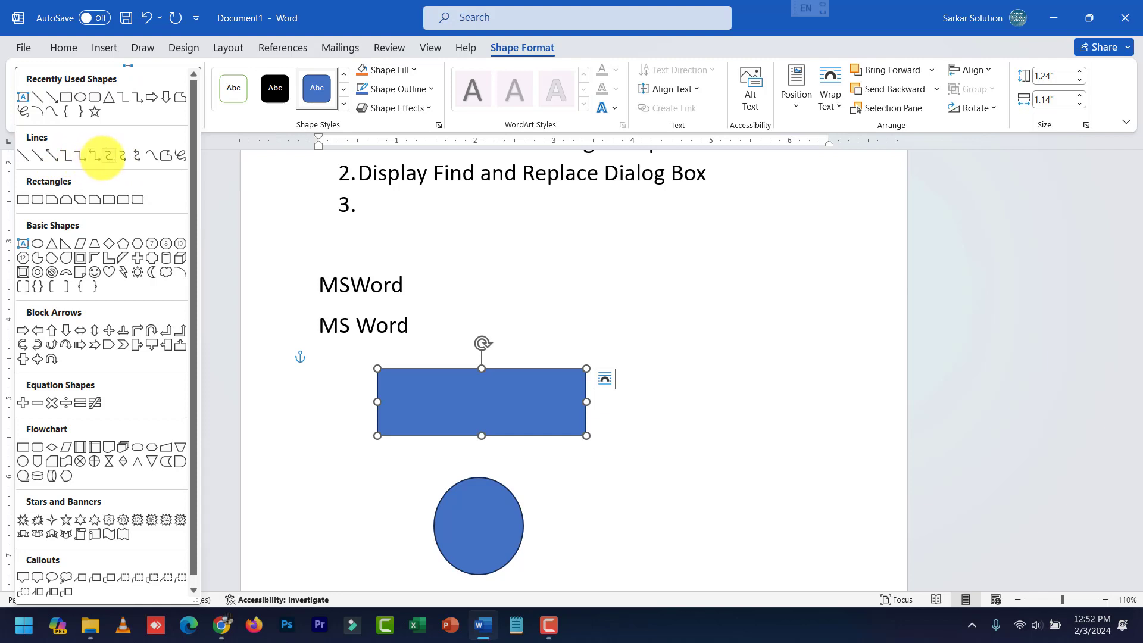
pyautogui.click(96, 155)
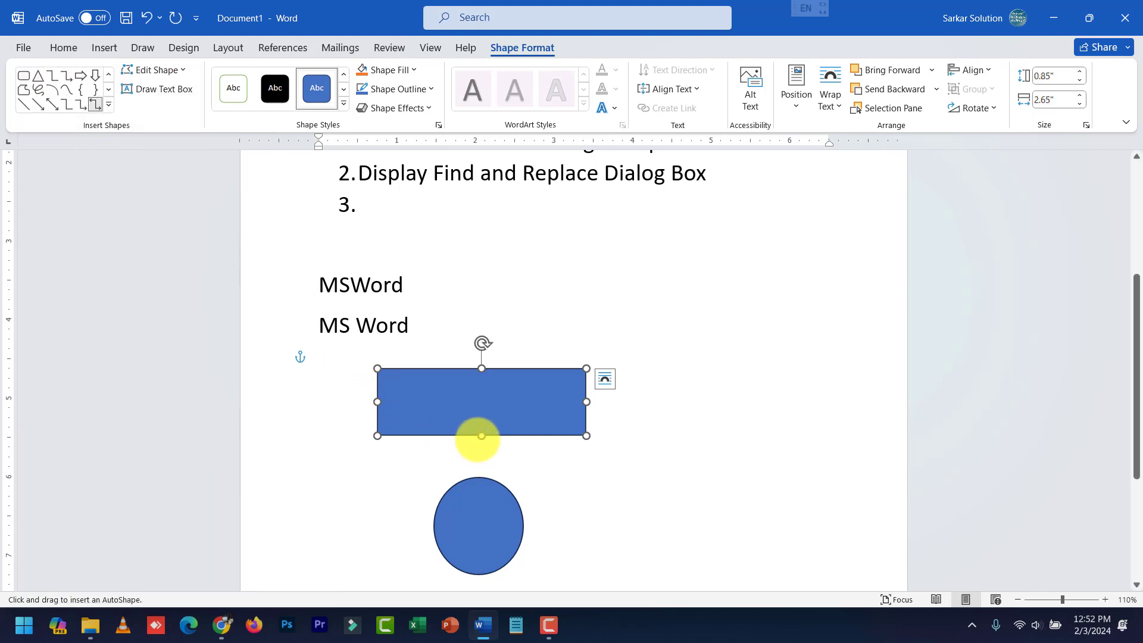
pyautogui.moveTo(481, 436)
pyautogui.mouseDown()
pyautogui.moveTo(483, 454)
pyautogui.moveTo(536, 475)
pyautogui.mouseUp()
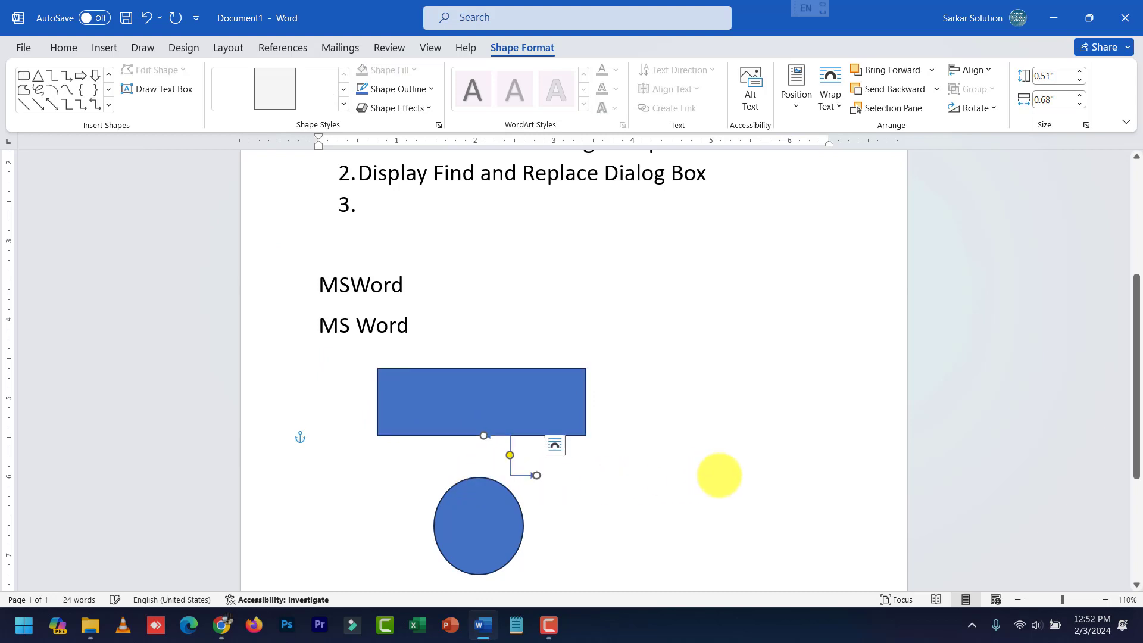
pyautogui.hotkey('ctrl', 'z')
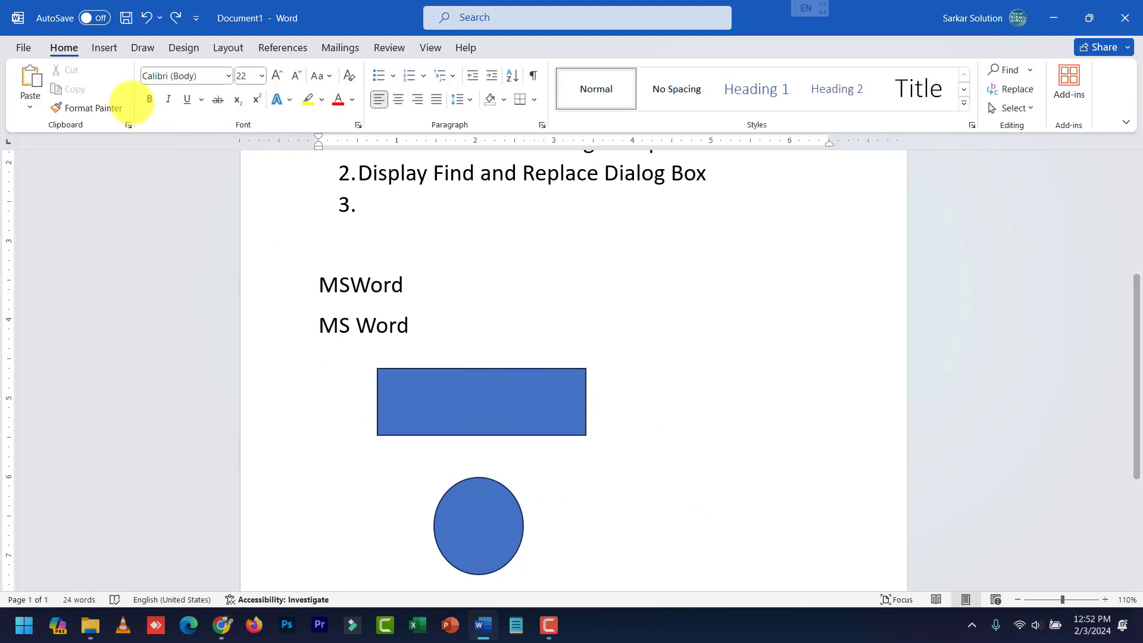
# Try a double-arrow elbow connector from the rectangle's right side to the circle, shift its start to the rectangle's lower right corner, and delete it
pyautogui.click(106, 47)
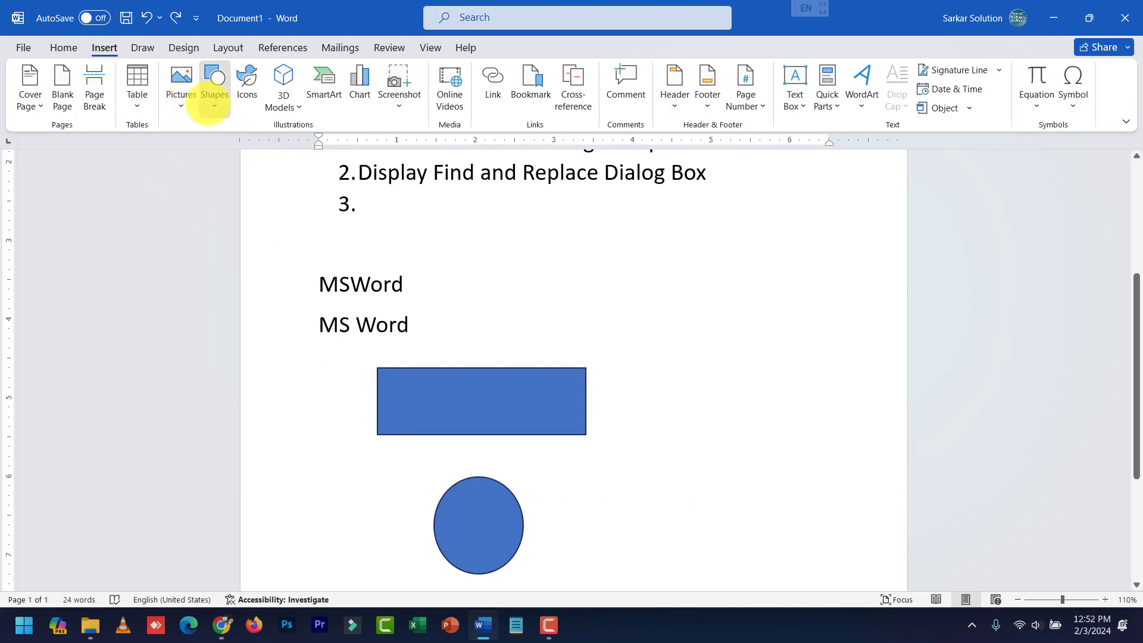
pyautogui.click(211, 100)
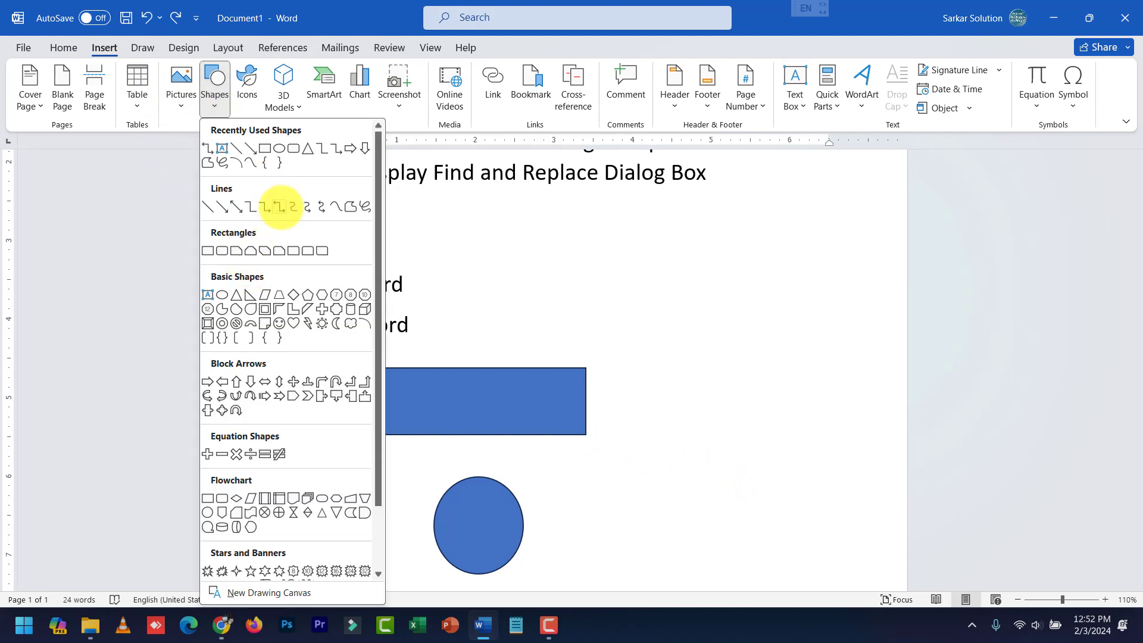
pyautogui.click(279, 207)
pyautogui.moveTo(583, 400); pyautogui.dragTo(522, 534)
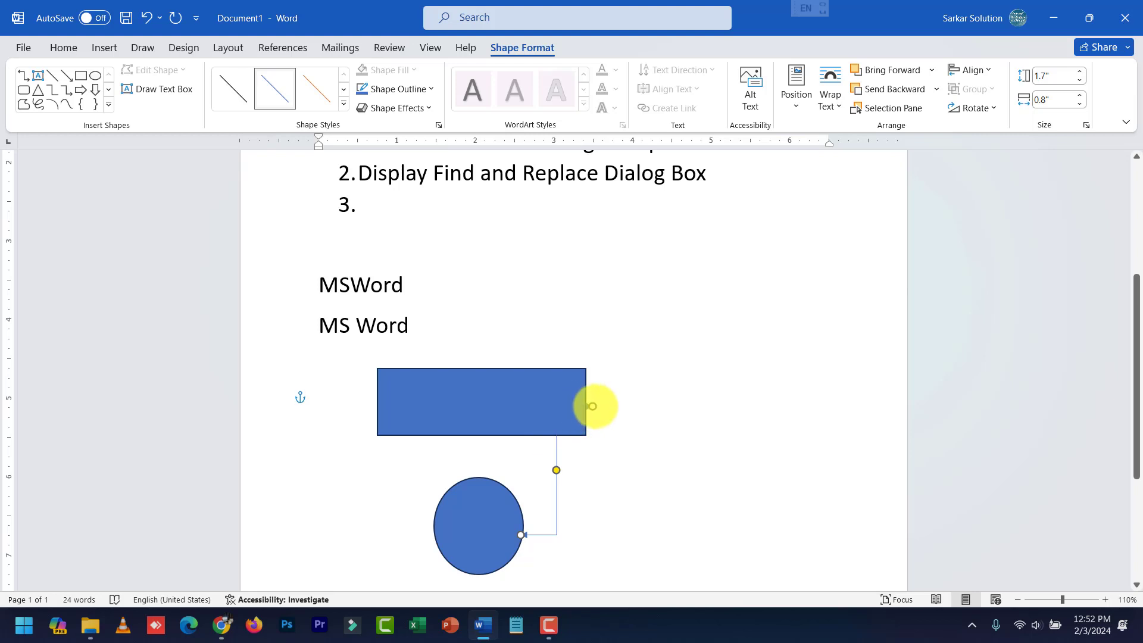
pyautogui.moveTo(600, 410); pyautogui.dragTo(576, 432)
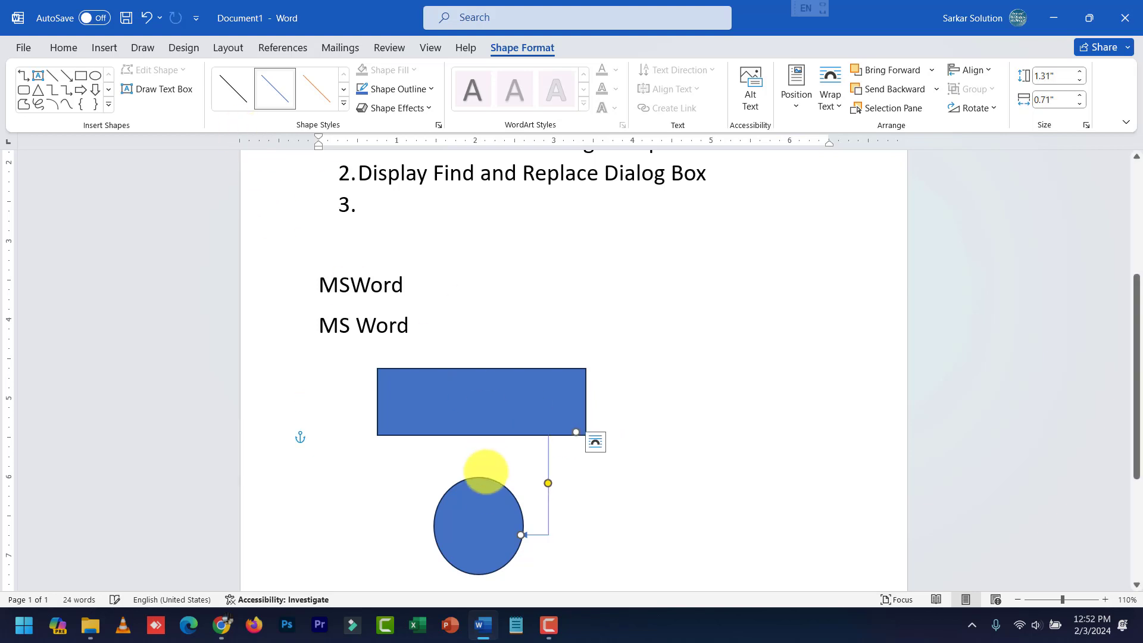
pyautogui.press('Delete')
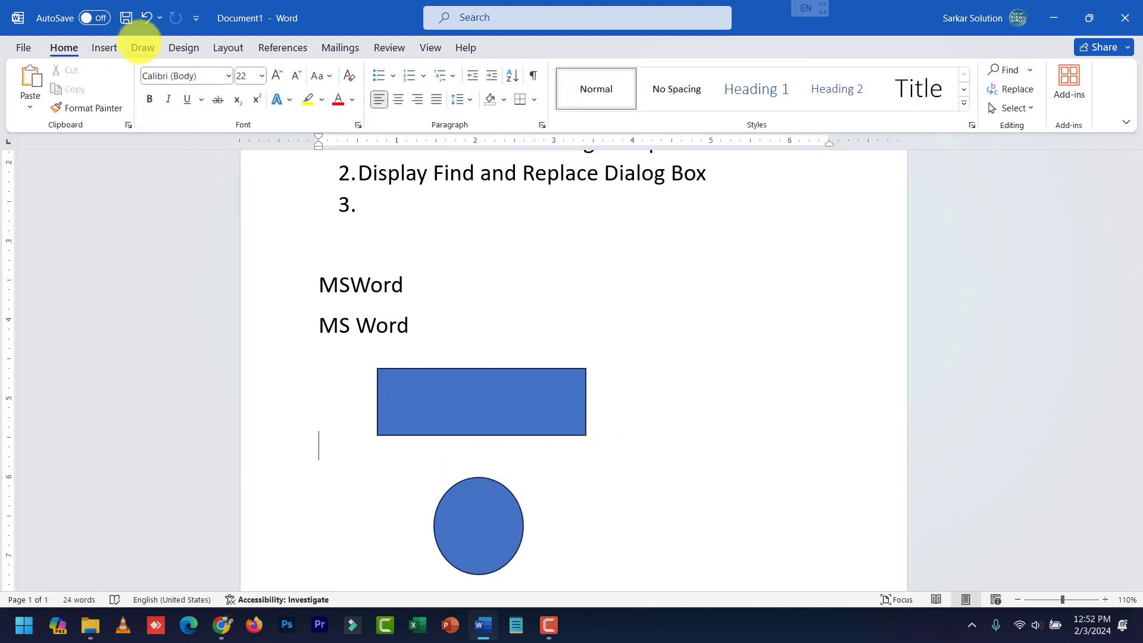
# Draw a straight line arrow about 0.57" long from the rectangle's bottom edge down to the top of the circle
pyautogui.click(104, 48)
pyautogui.click(216, 90)
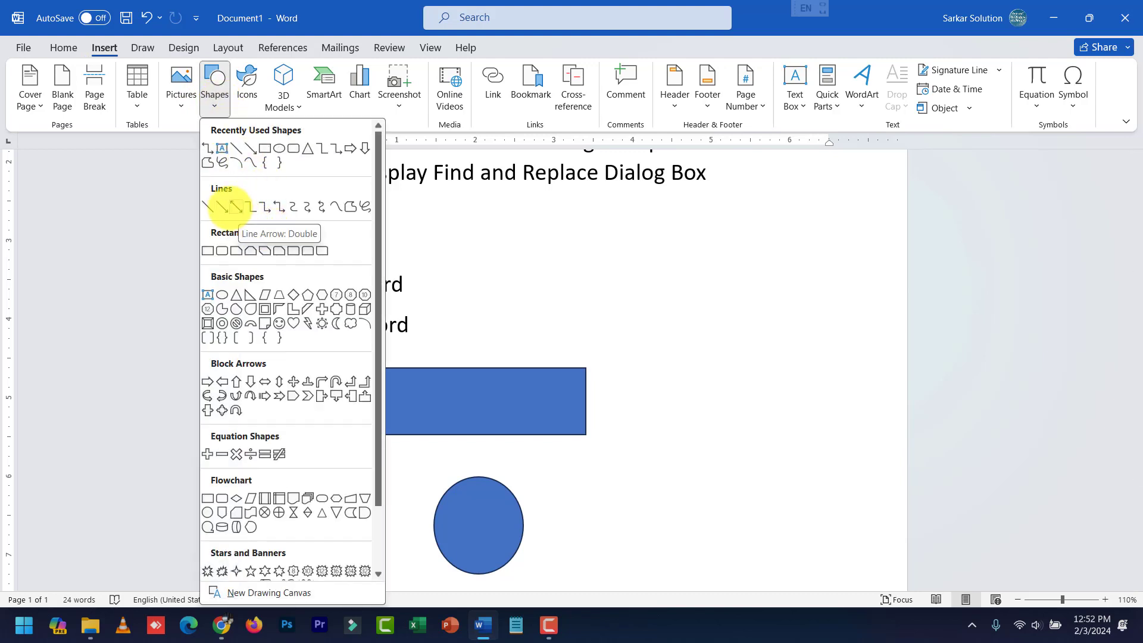
pyautogui.click(223, 206)
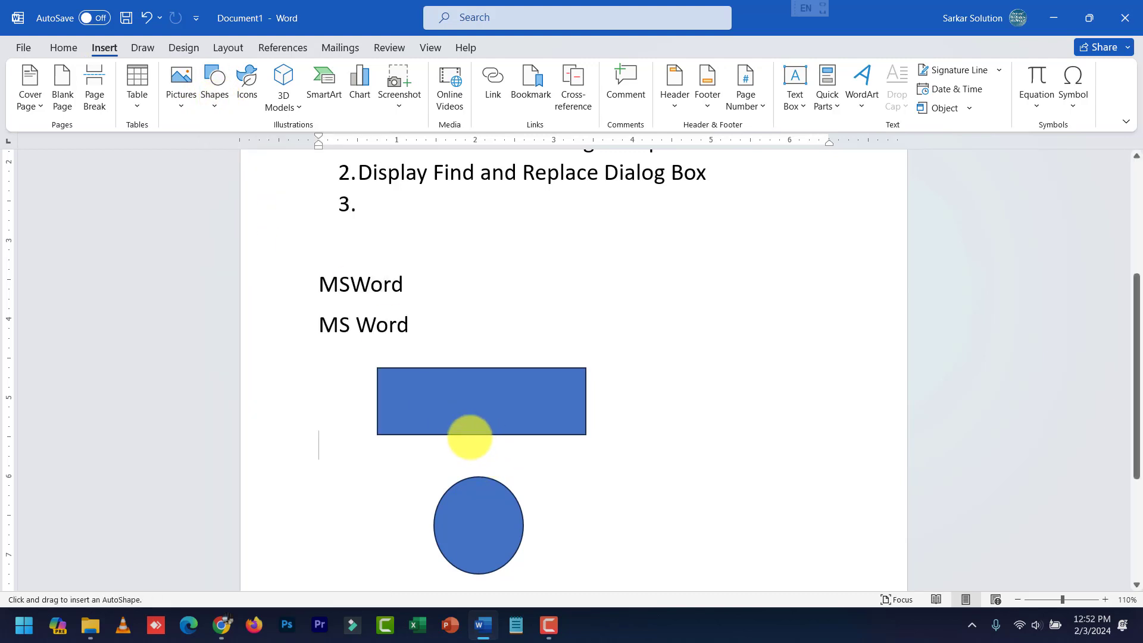
pyautogui.moveTo(476, 434); pyautogui.dragTo(475, 476)
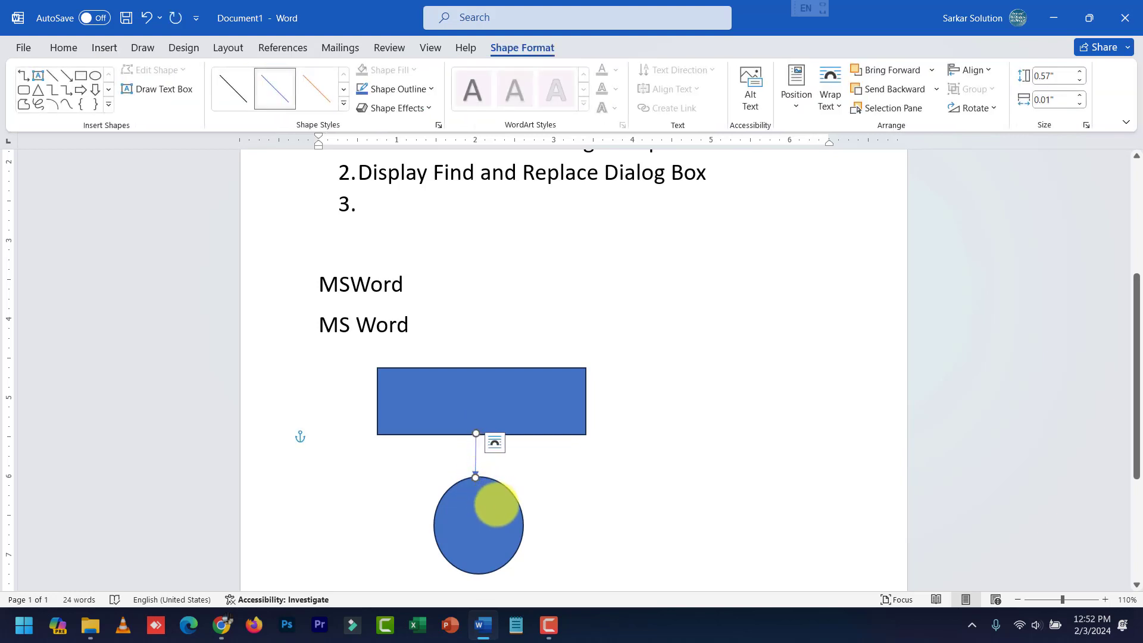
pyautogui.click(531, 411)
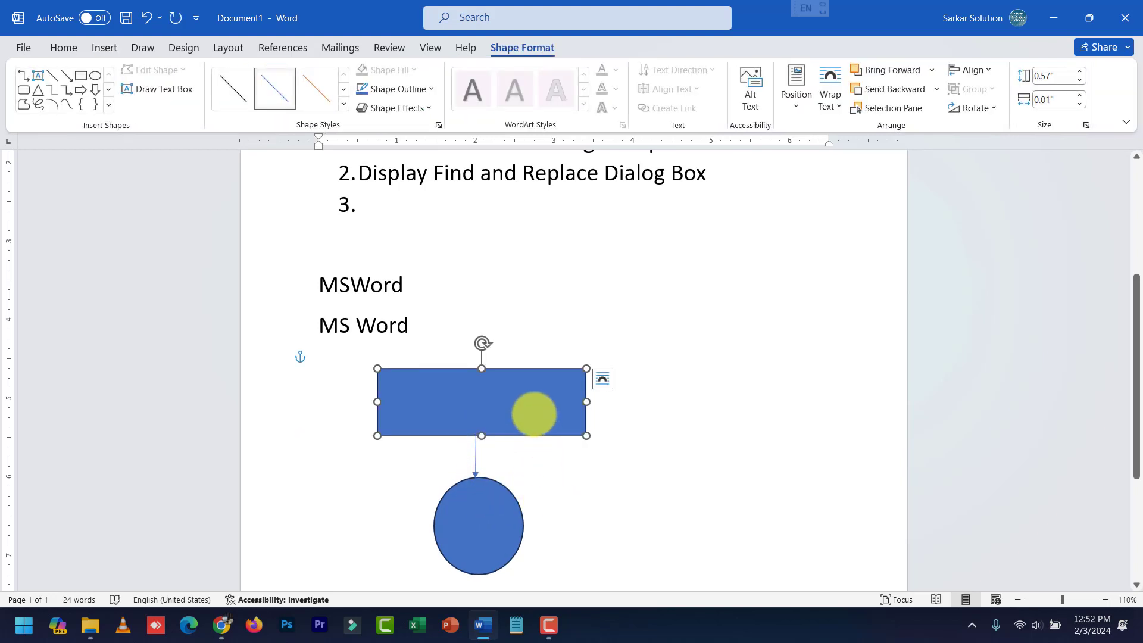
pyautogui.rightClick(464, 398)
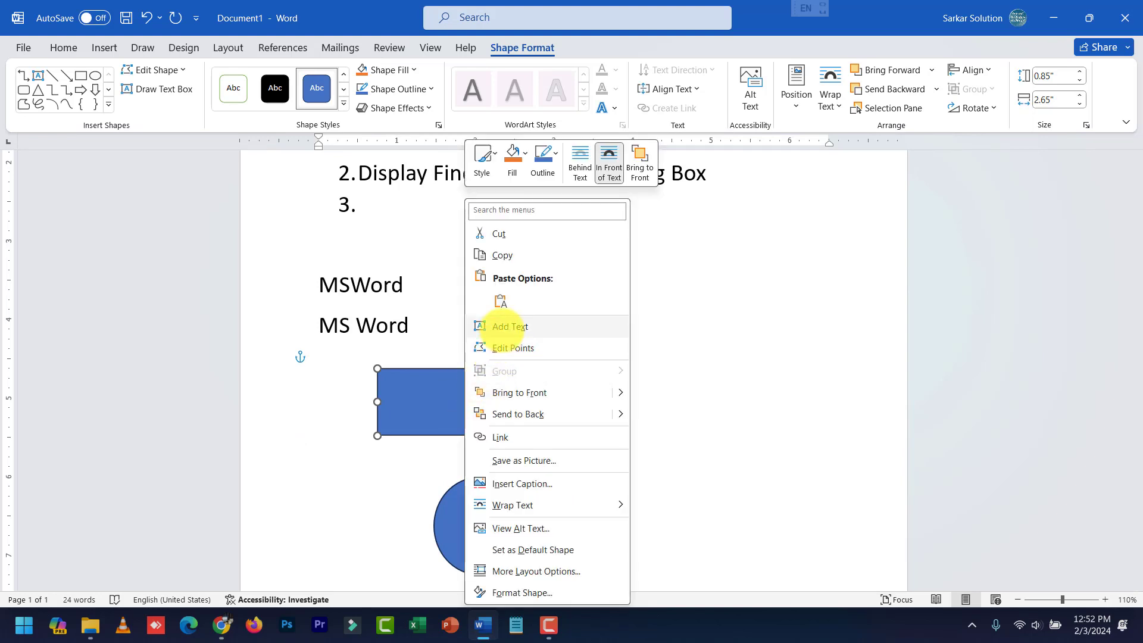
pyautogui.click(419, 400)
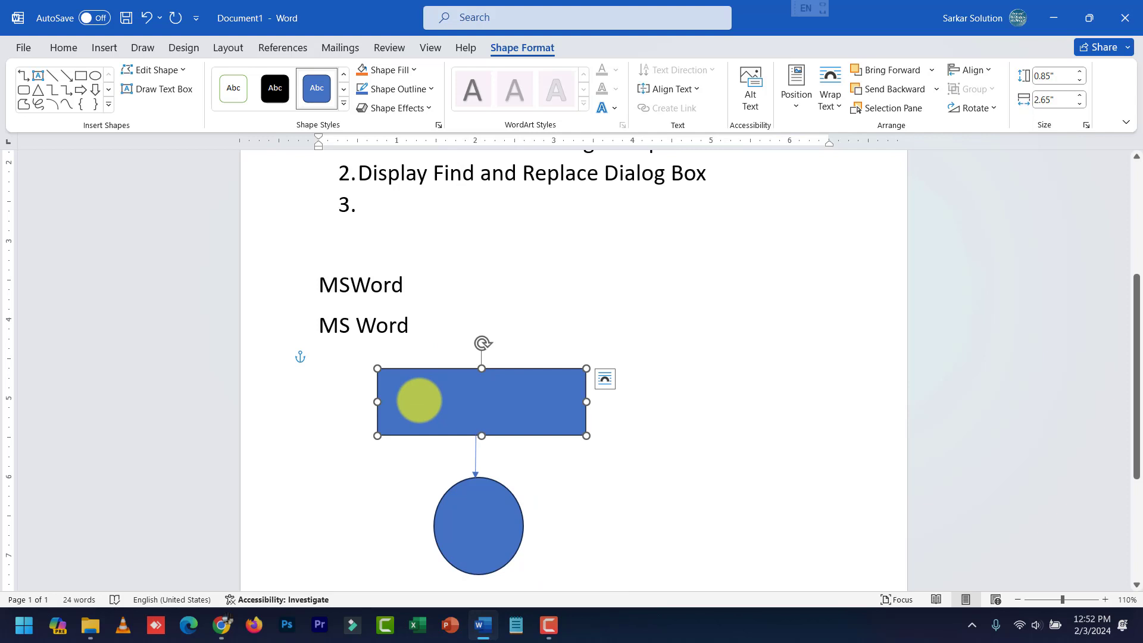
# Insert several blank paragraphs next to the circle to push it farther down, away from the arrow
pyautogui.click(577, 540)
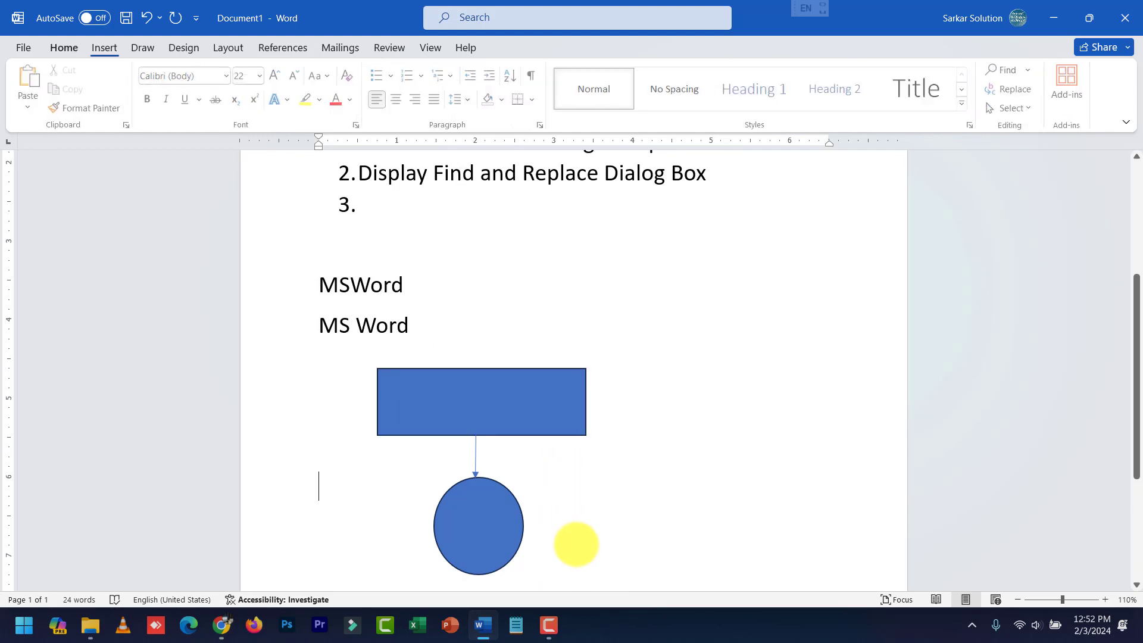
pyautogui.scroll(-2, 576, 540)
pyautogui.press('Return')
pyautogui.press('Return')
pyautogui.press('Return')
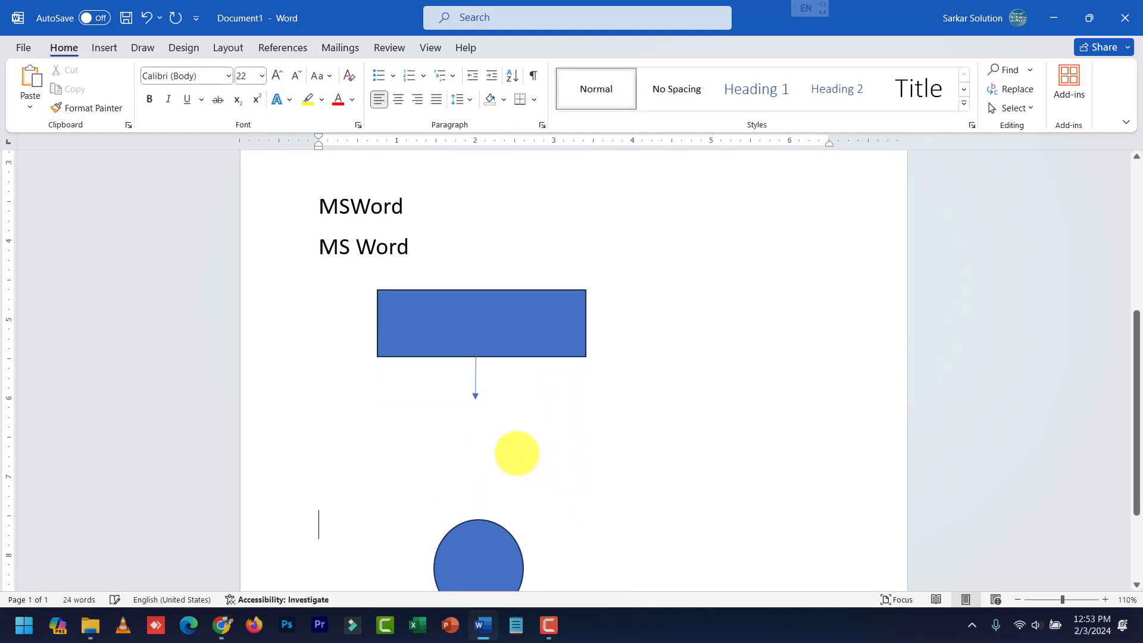
pyautogui.click(455, 446)
# Try a text box about 1.78" high and 2.55" wide in the blank area below and right of the rectangle, and undo it
pyautogui.click(104, 48)
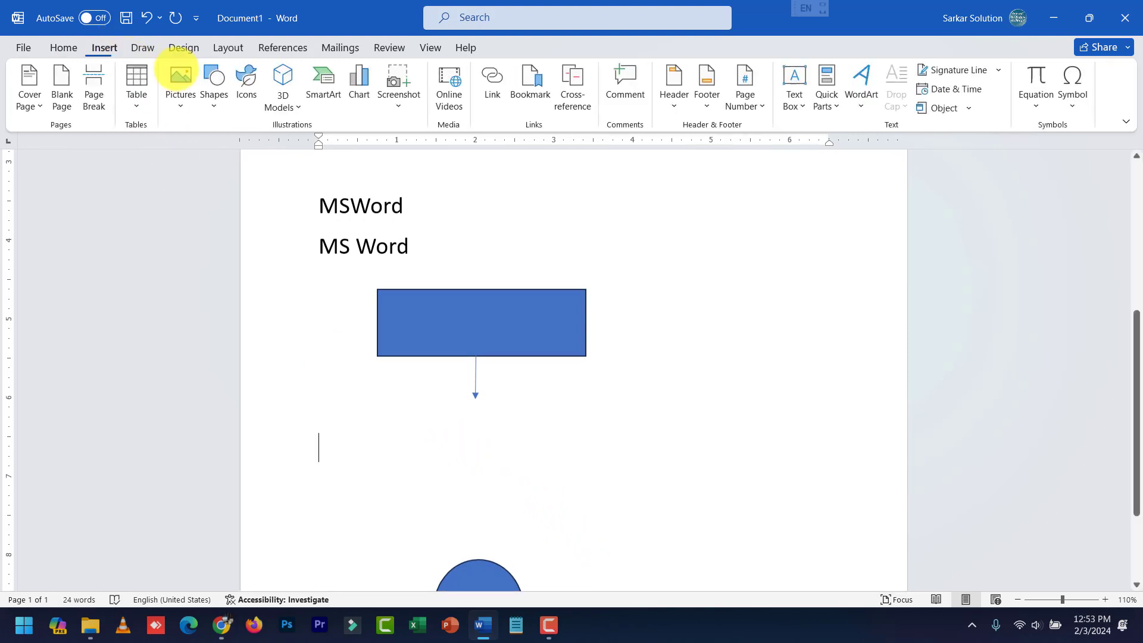
pyautogui.click(213, 95)
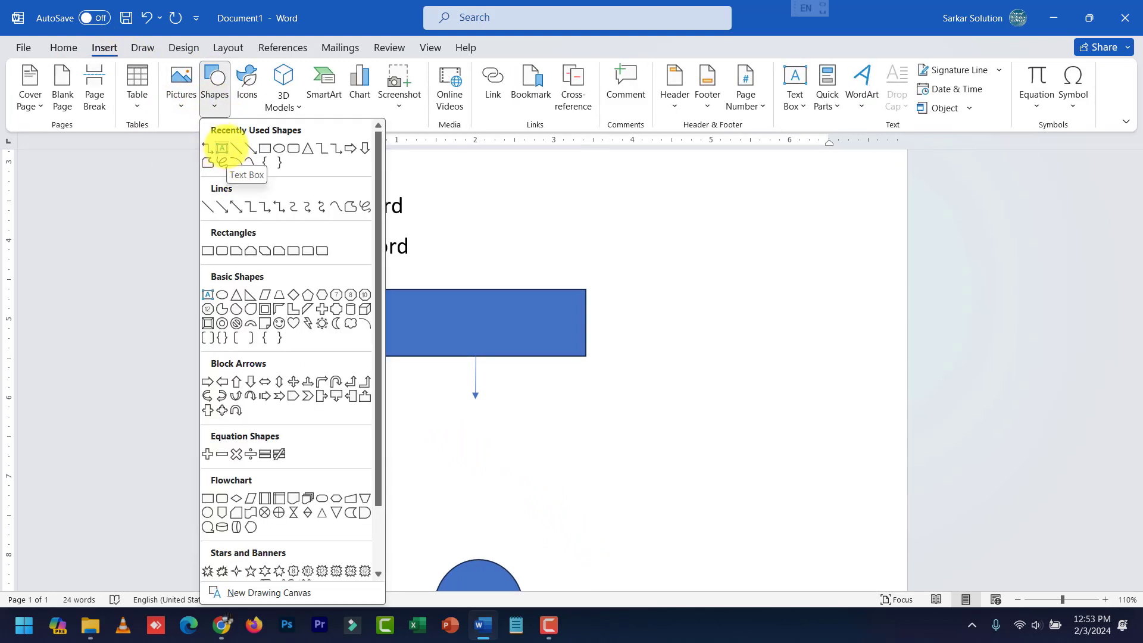
pyautogui.click(221, 149)
pyautogui.moveTo(596, 391); pyautogui.dragTo(797, 532)
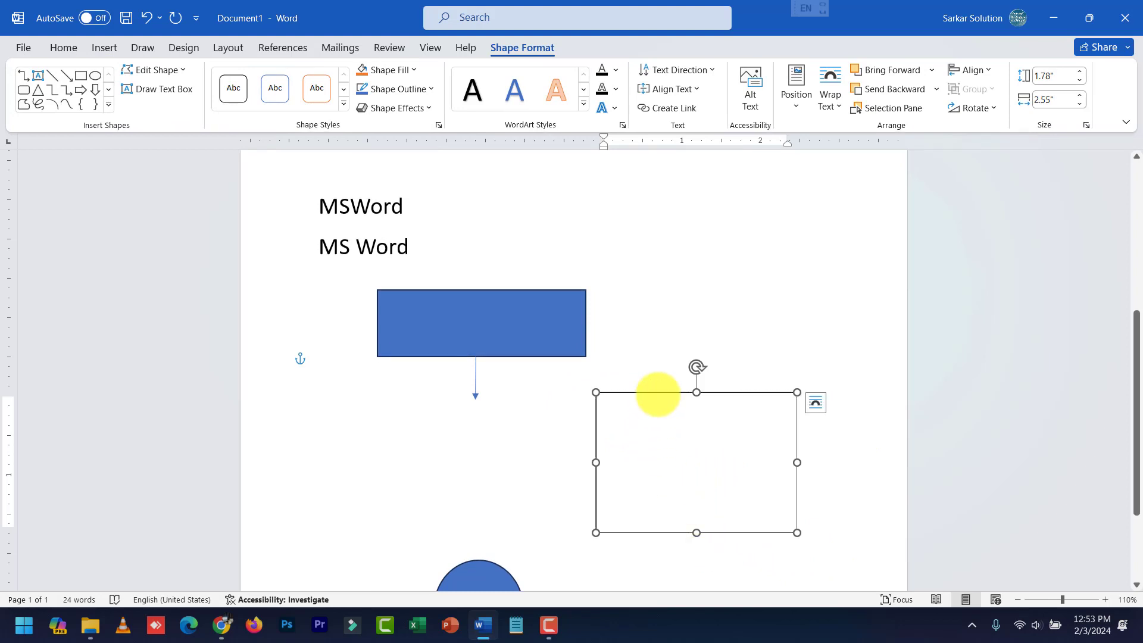
pyautogui.hotkey('ctrl', 'z')
# Add the text "SSW" inside the rectangle
pyautogui.rightClick(461, 315)
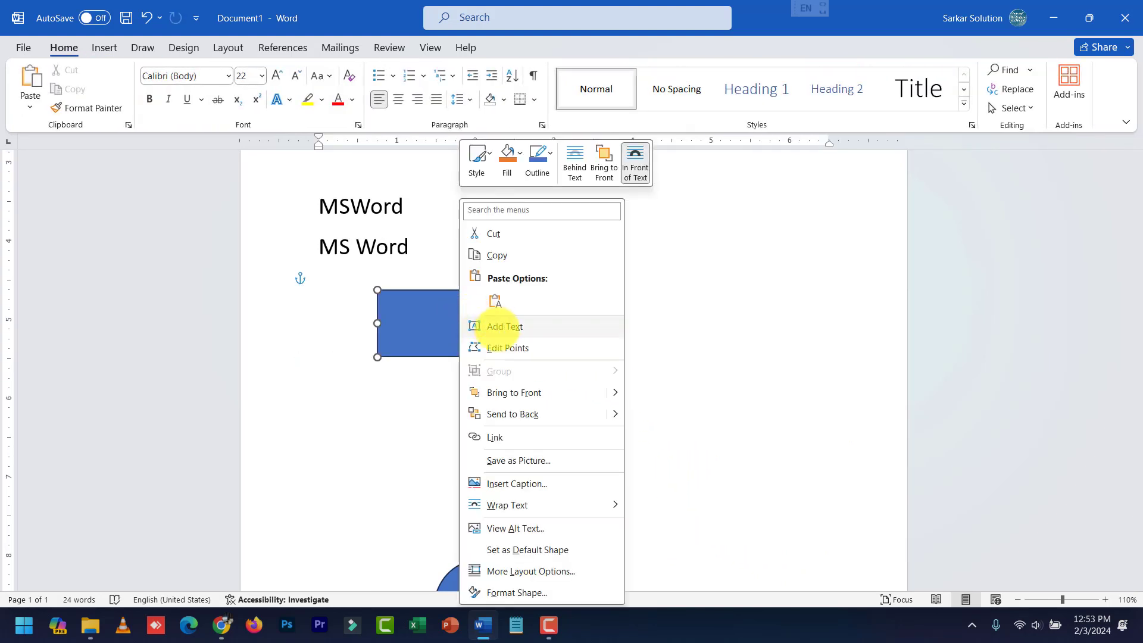
pyautogui.click(500, 326)
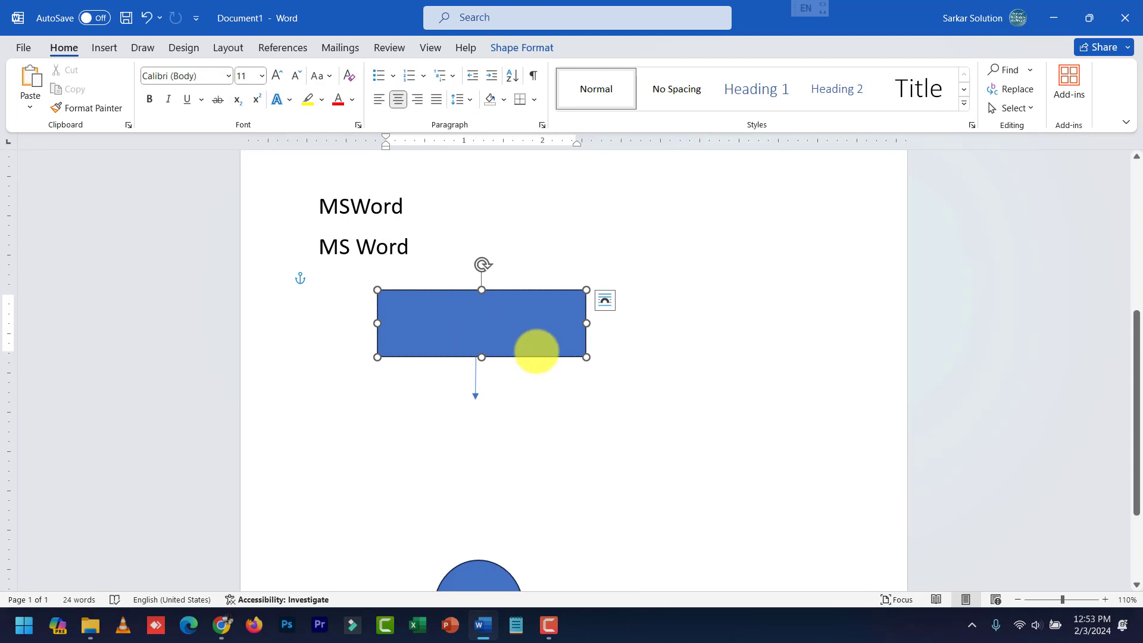
pyautogui.write('SSW')
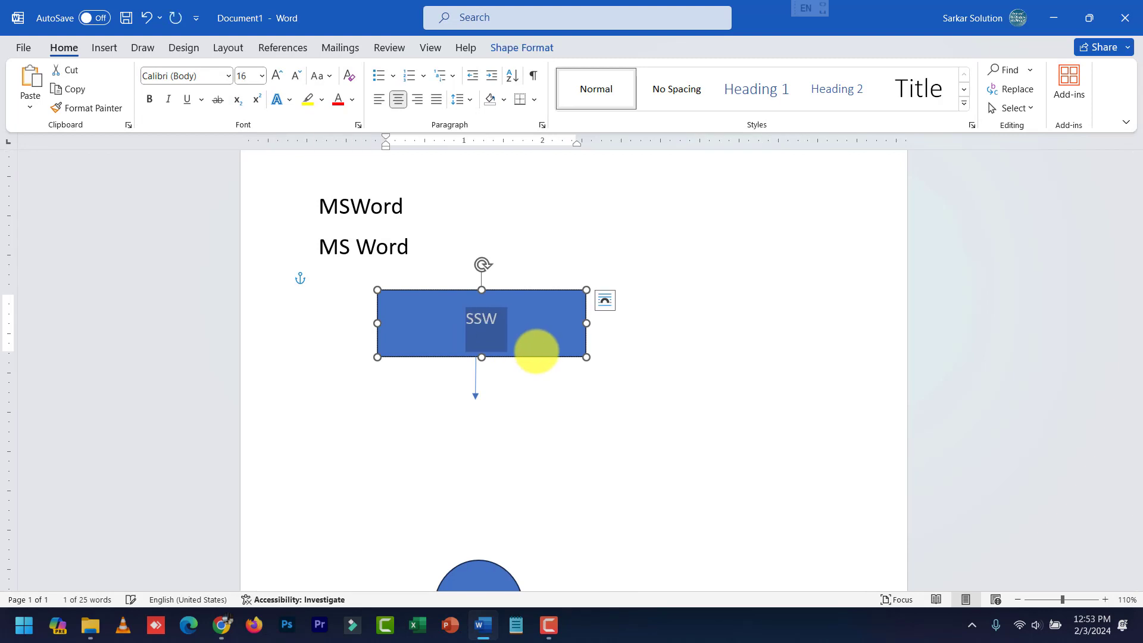
# Enlarge the "SSW" text in the rectangle to 36 pt and make it bold
pyautogui.hotkey('ctrl', 'shift', '.')
pyautogui.hotkey('ctrl', 'shift', '.')
pyautogui.hotkey('ctrl', 'shift', '.')
pyautogui.hotkey('ctrl', 'shift', '.')
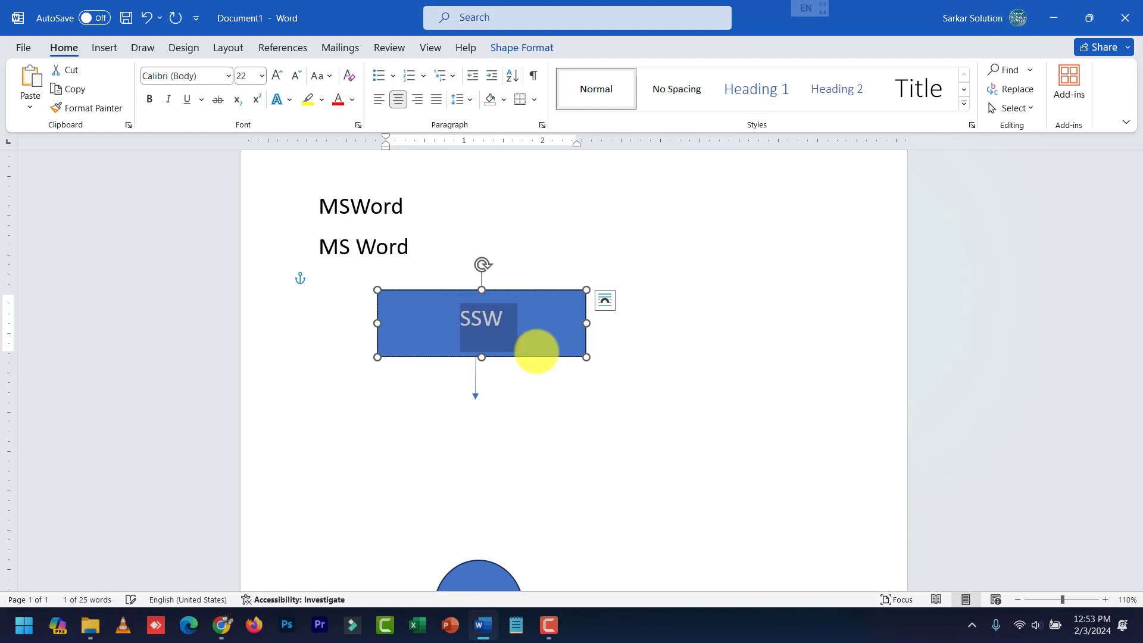
pyautogui.hotkey('ctrl', 'shift', '.')
pyautogui.hotkey('ctrl', 'shift', '.')
pyautogui.hotkey('ctrl', 'shift', '.')
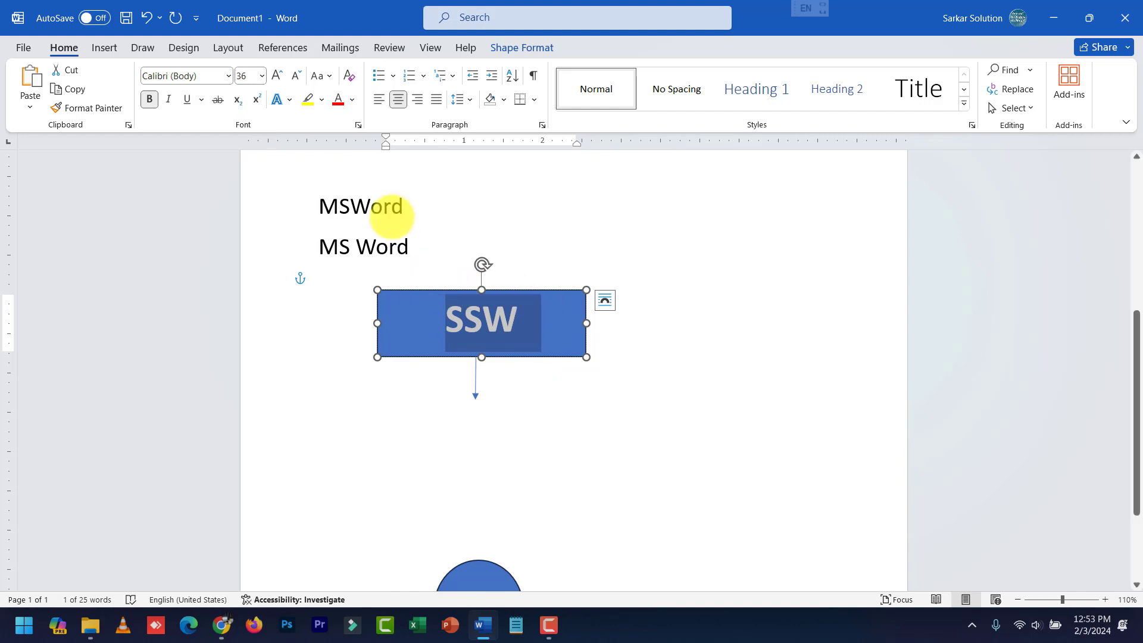
# Colour the "SSW" text in the rectangle yellow after trying red
pyautogui.click(352, 100)
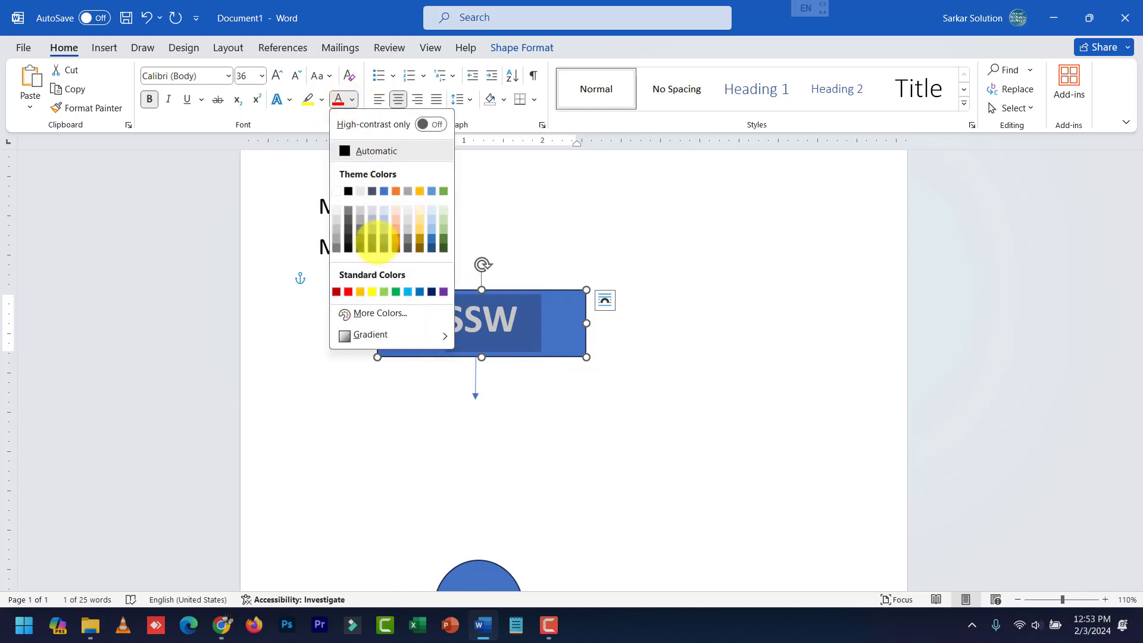
pyautogui.click(348, 291)
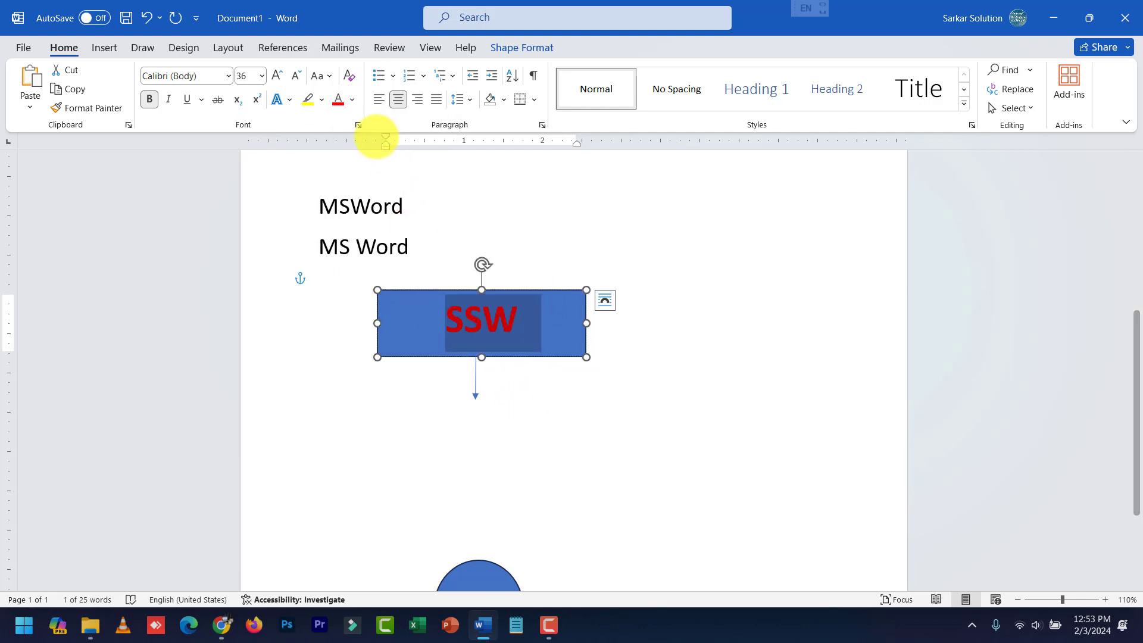
pyautogui.click(351, 99)
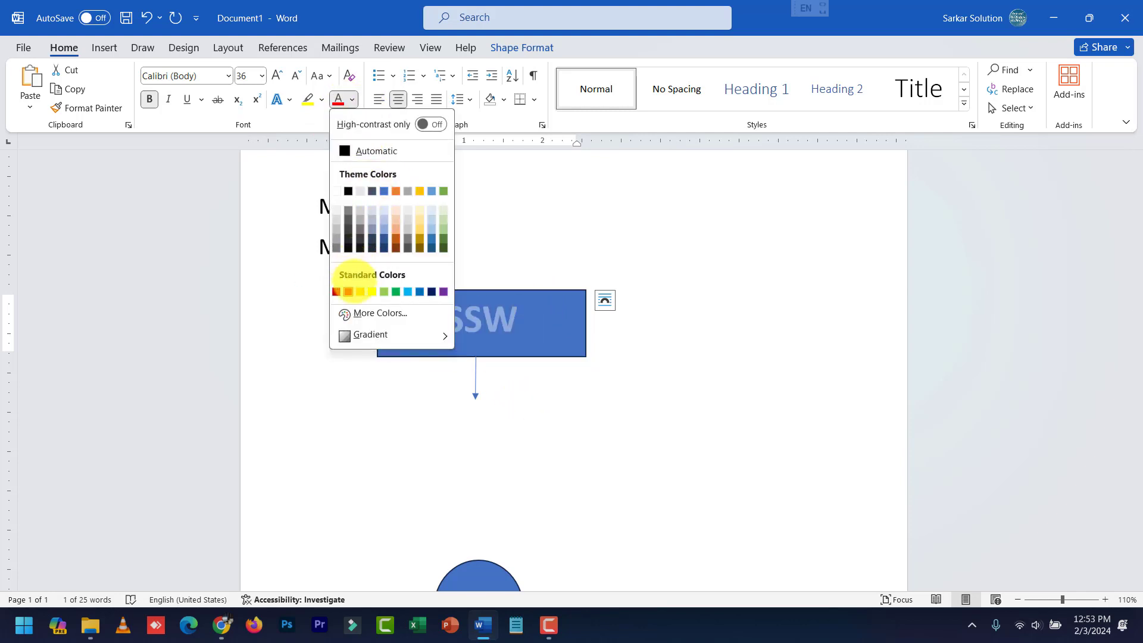
pyautogui.click(369, 291)
pyautogui.click(631, 356)
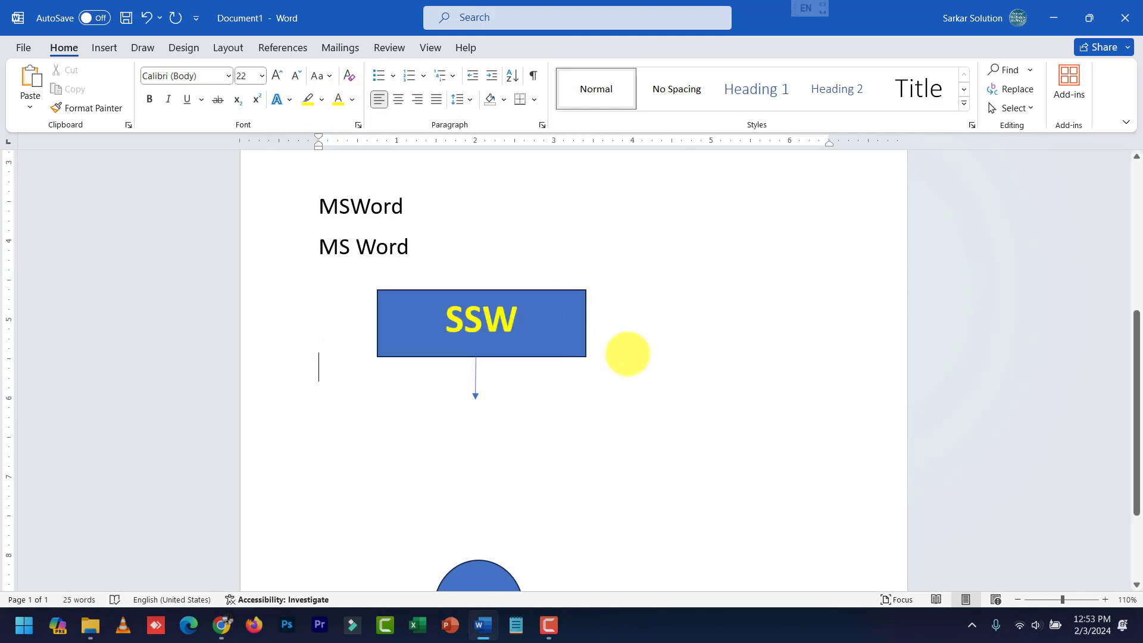
pyautogui.click(537, 316)
pyautogui.moveTo(537, 315); pyautogui.dragTo(420, 319)
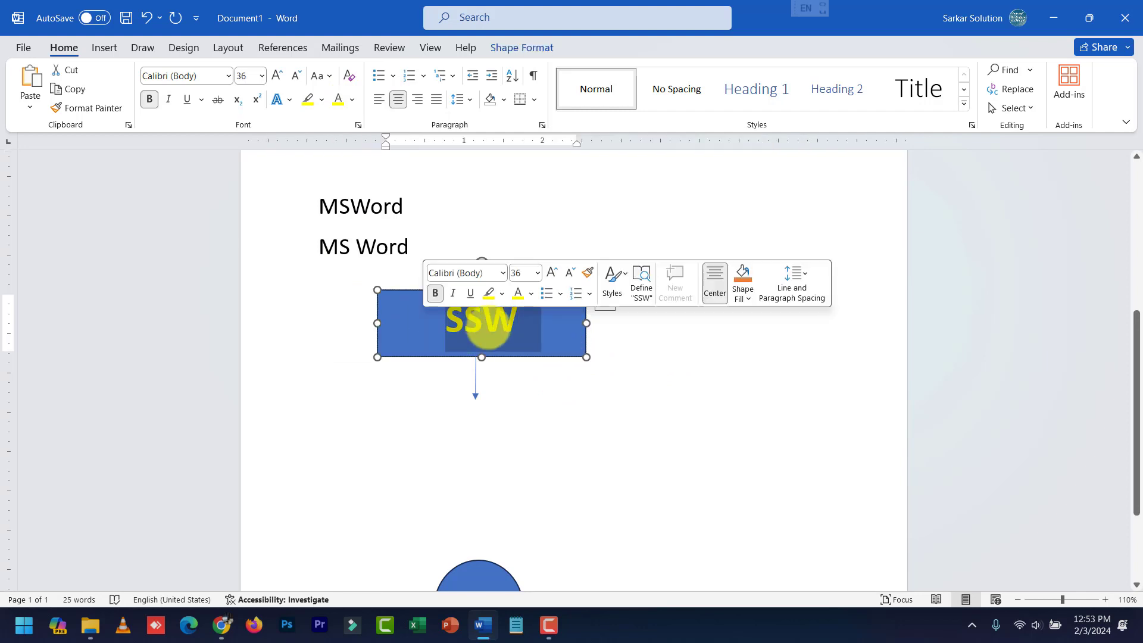
# Move the circle straight up so its upper edge meets the tip of the arrow below the rectangle
pyautogui.click(492, 359)
pyautogui.scroll(-3, 513, 436)
pyautogui.click(493, 452)
pyautogui.moveTo(492, 451); pyautogui.dragTo(488, 296)
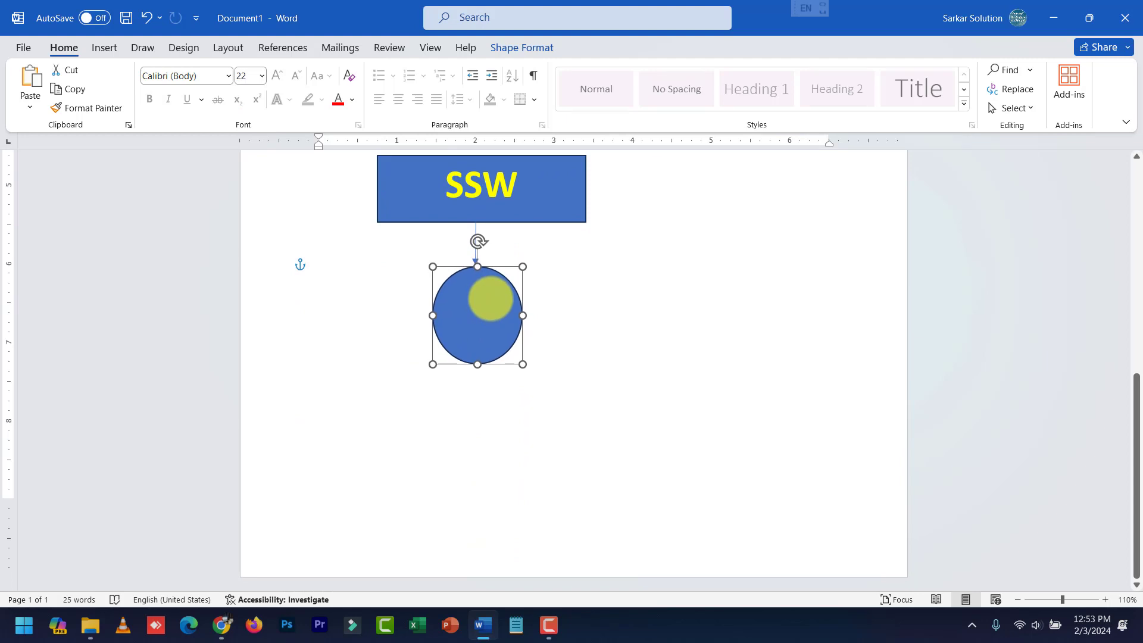
# Try adding text inside the circle, and undo it
pyautogui.rightClick(490, 297)
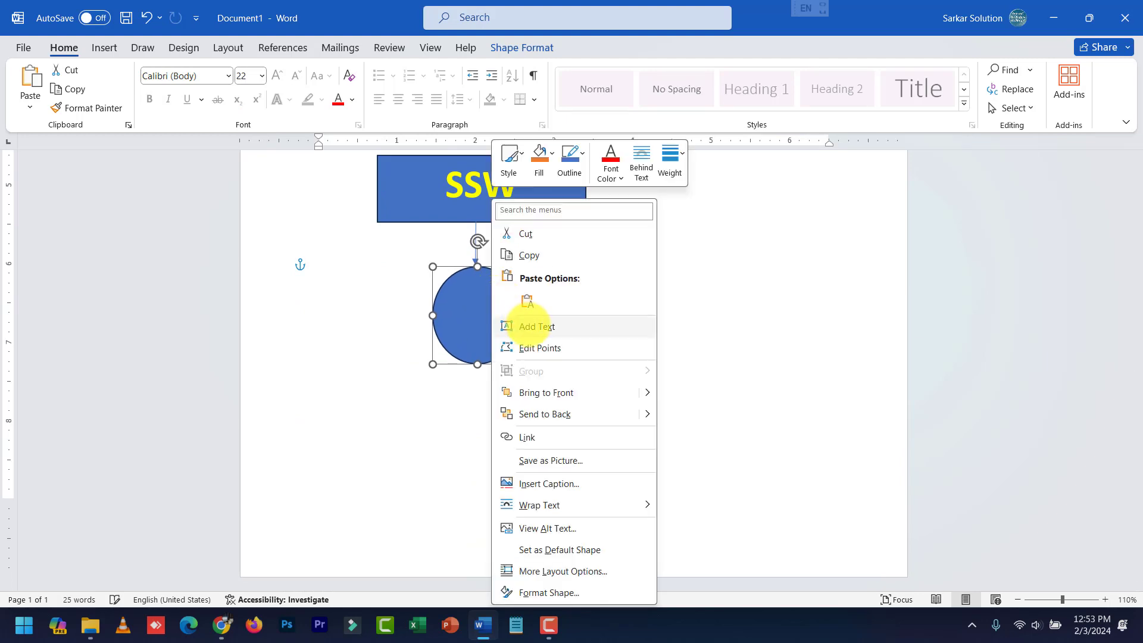
pyautogui.click(528, 326)
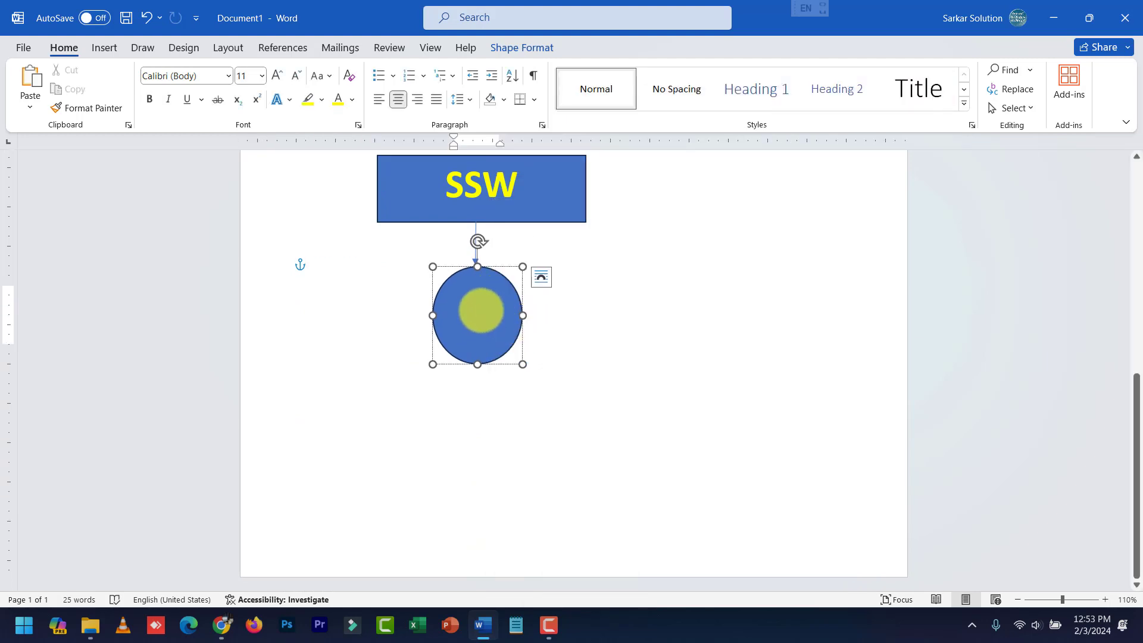
pyautogui.click(609, 348)
pyautogui.hotkey('ctrl', 'z')
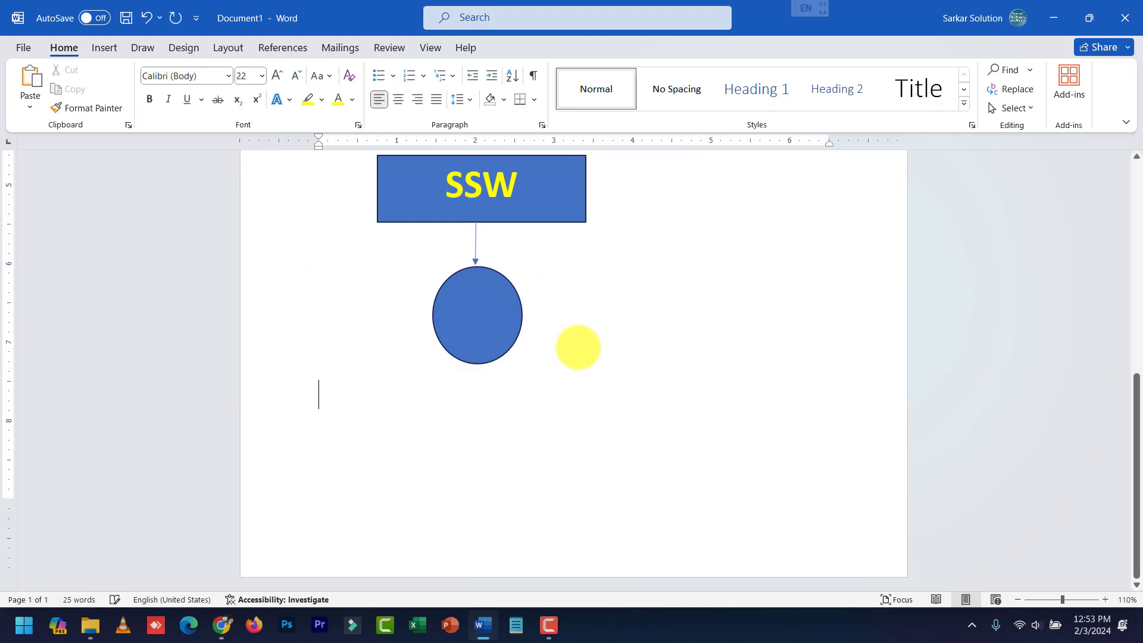
# Insert a ribbon banner shape about 1.33" high and 5.05" wide below the circle
pyautogui.click(104, 47)
pyautogui.click(180, 89)
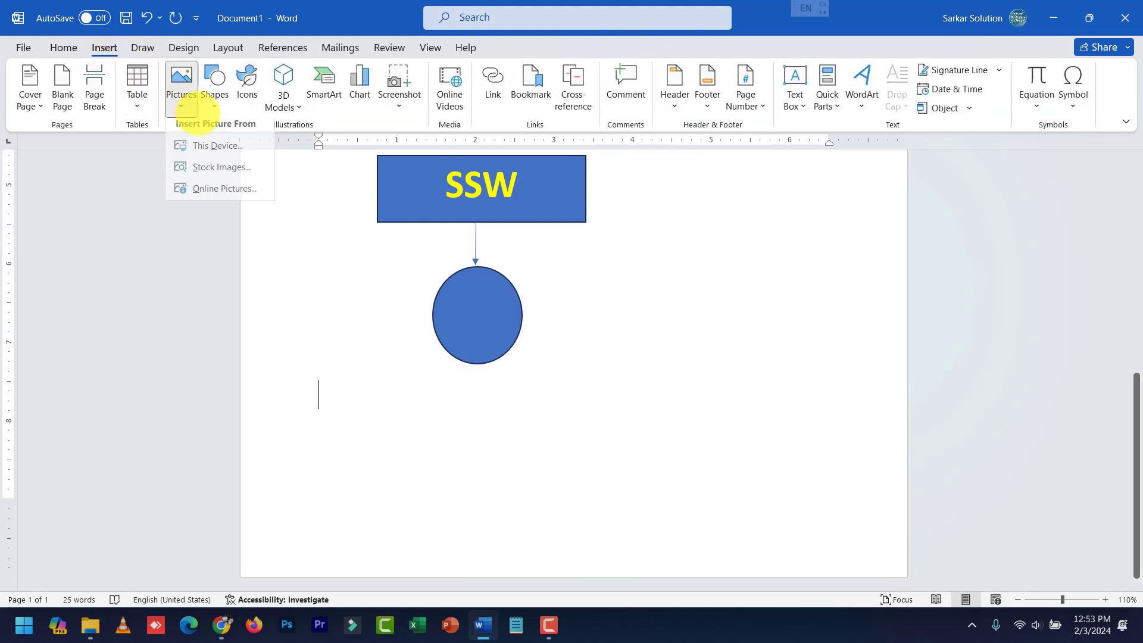
pyautogui.click(214, 89)
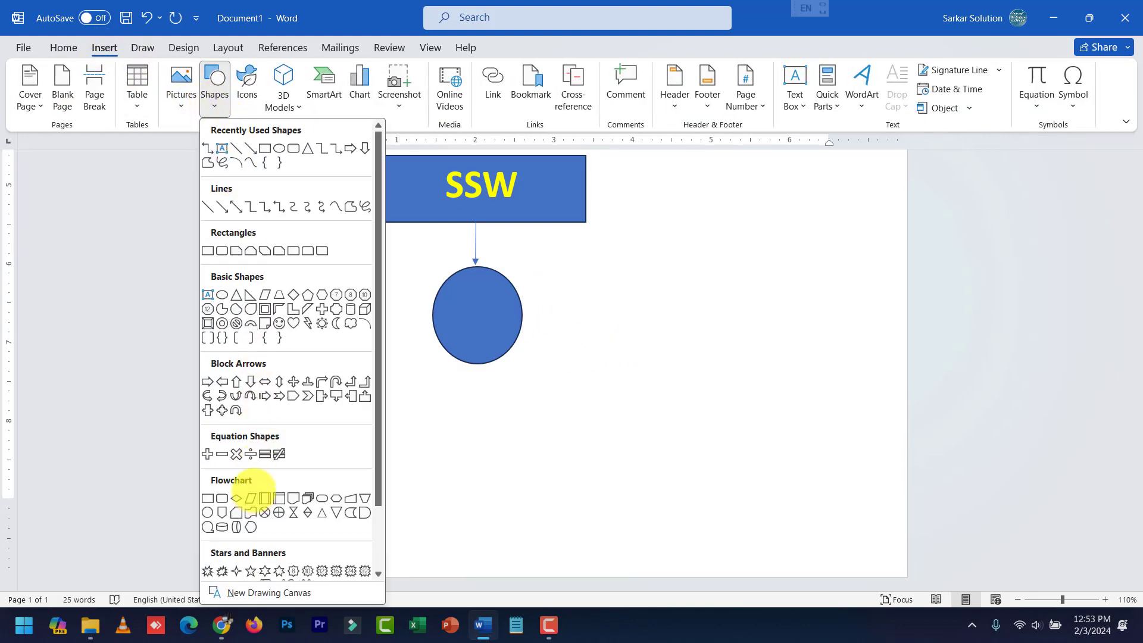
pyautogui.scroll(-1, 233, 494)
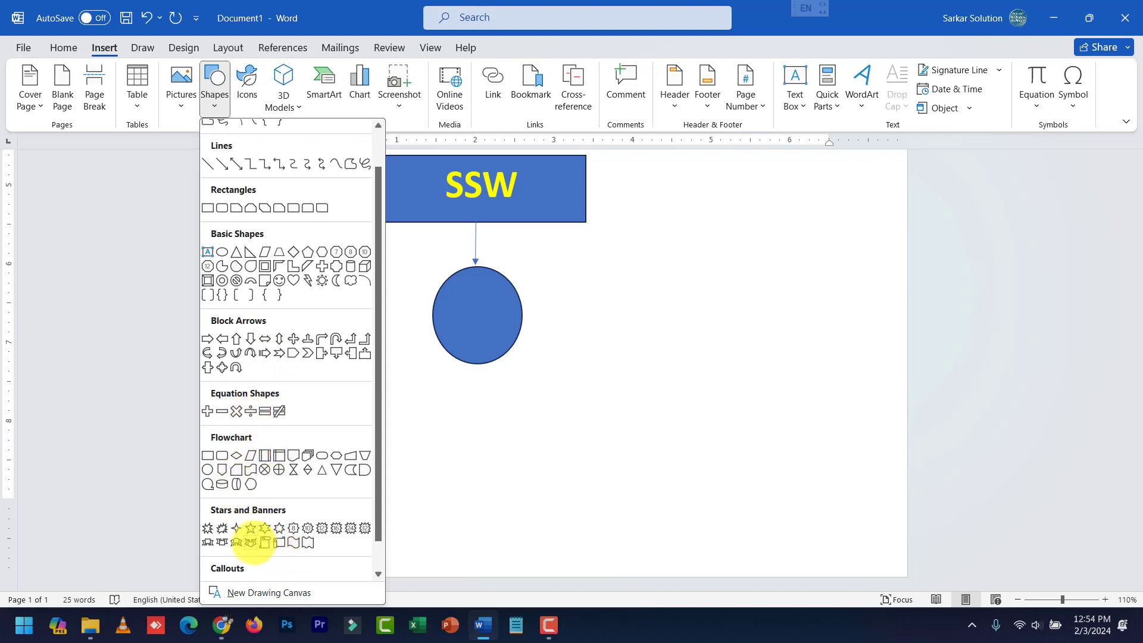
pyautogui.click(206, 543)
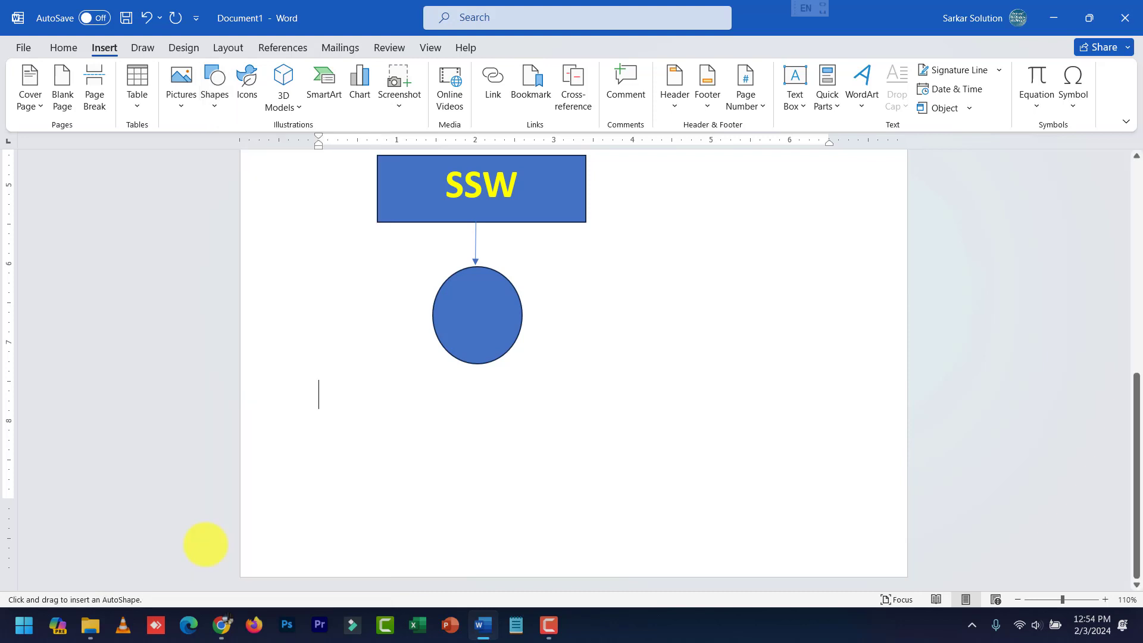
pyautogui.moveTo(429, 393); pyautogui.dragTo(826, 496)
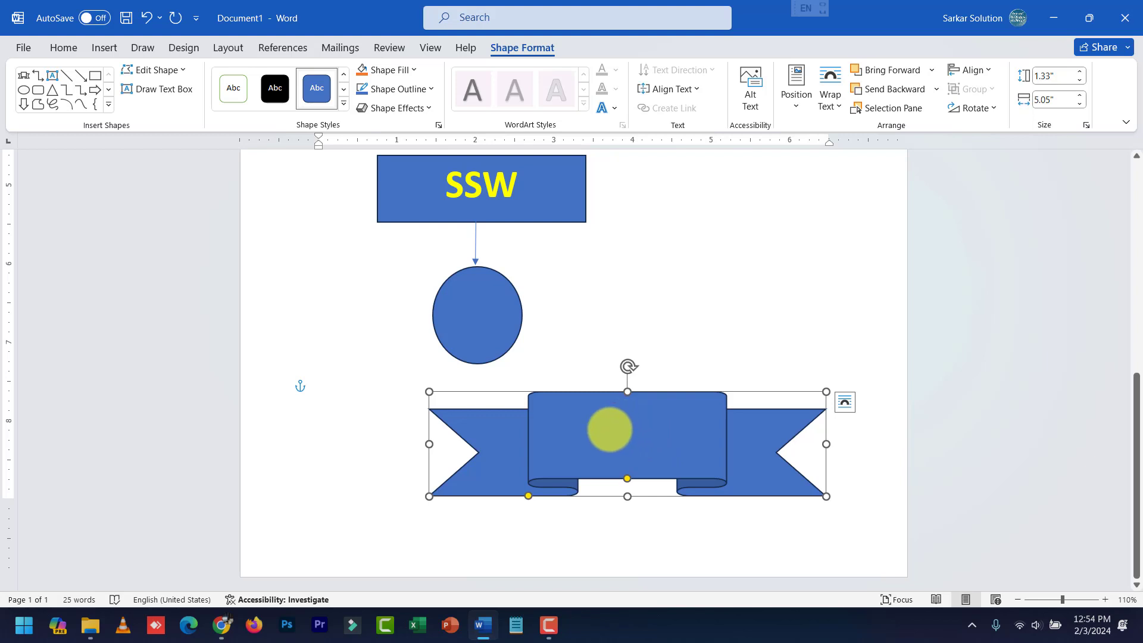
# Add the text "Project Work" inside the ribbon banner
pyautogui.rightClick(609, 429)
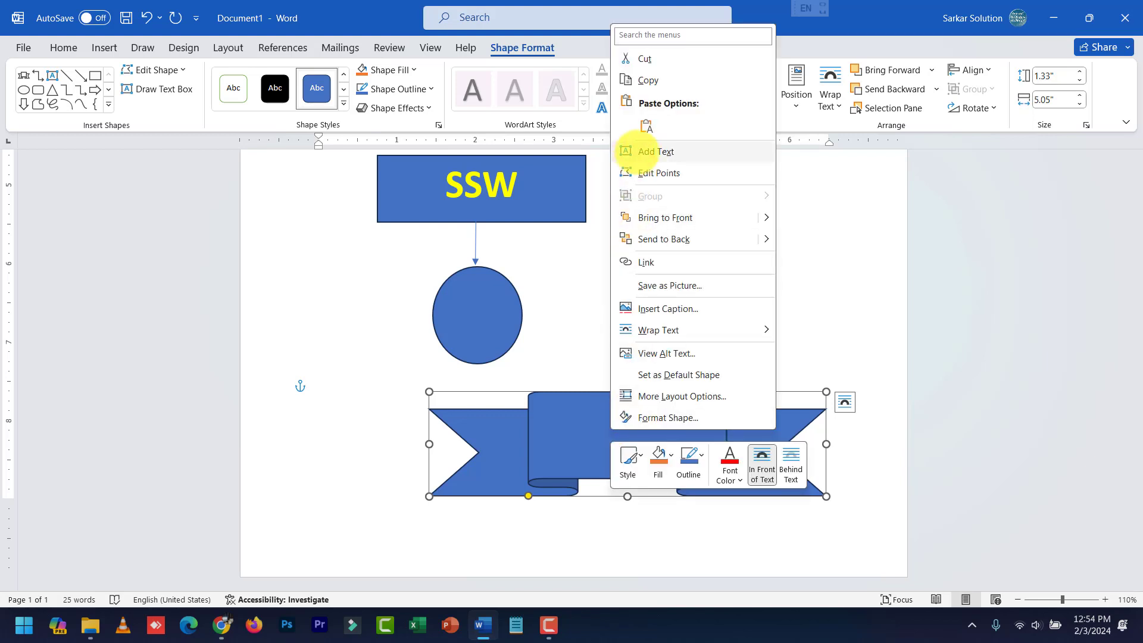
pyautogui.click(656, 152)
pyautogui.write('Project Workd')
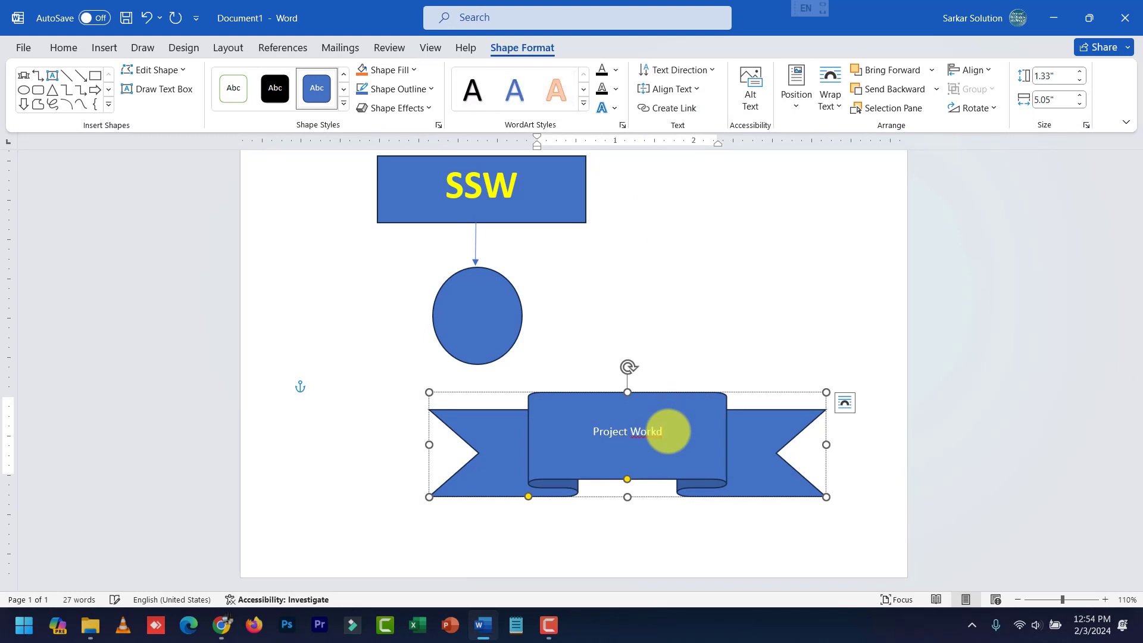
pyautogui.press('BackSpace')
# Enlarge the "Project Work" text in the banner to 28 pt
pyautogui.hotkey('ctrl', 'a')
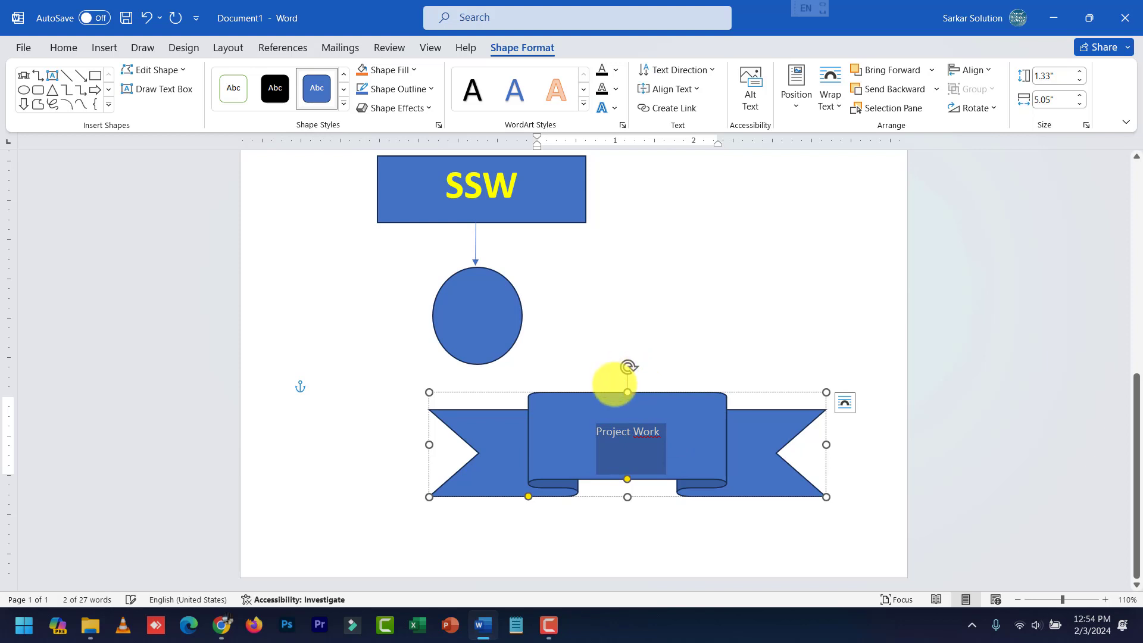
pyautogui.hotkey('ctrl', 'shift', '.')
pyautogui.hotkey('ctrl', 'shift', '.')
pyautogui.hotkey('ctrl', 'shift', '.')
pyautogui.hotkey('ctrl', 'shift', '.')
pyautogui.hotkey('ctrl', 'shift', '.')
pyautogui.hotkey('ctrl', 'shift', '.')
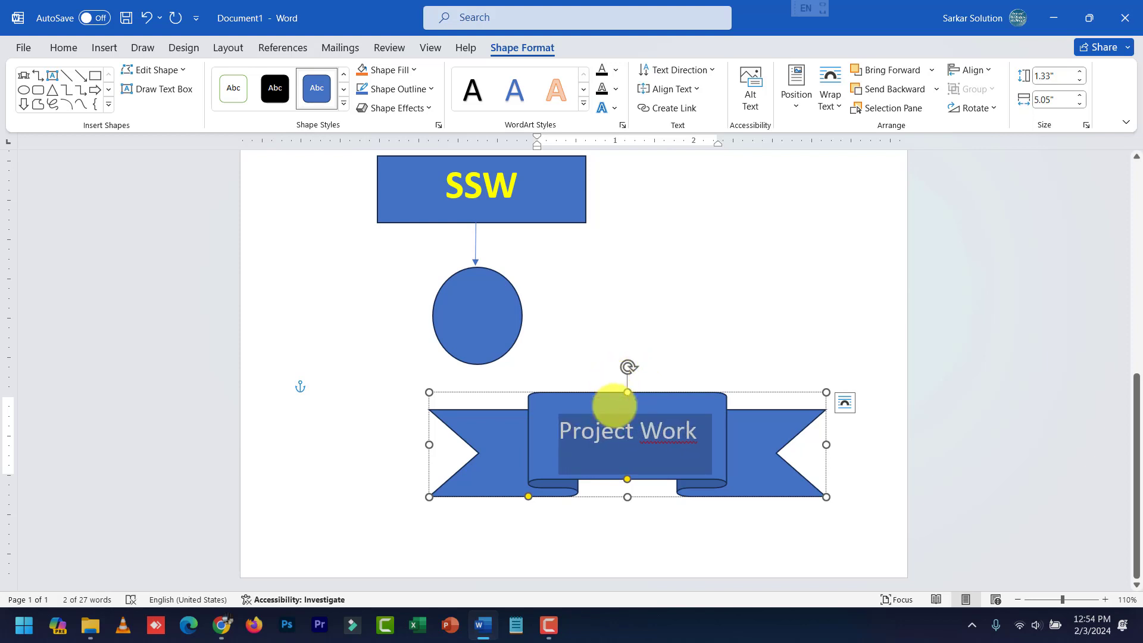
pyautogui.click(64, 47)
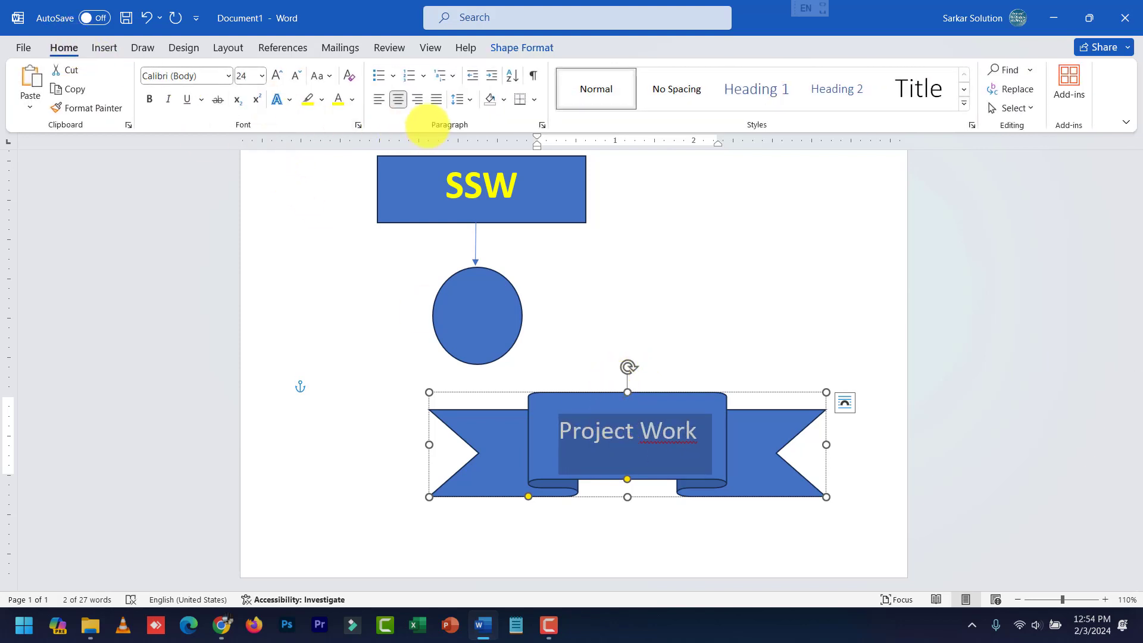
pyautogui.click(277, 75)
pyautogui.click(277, 76)
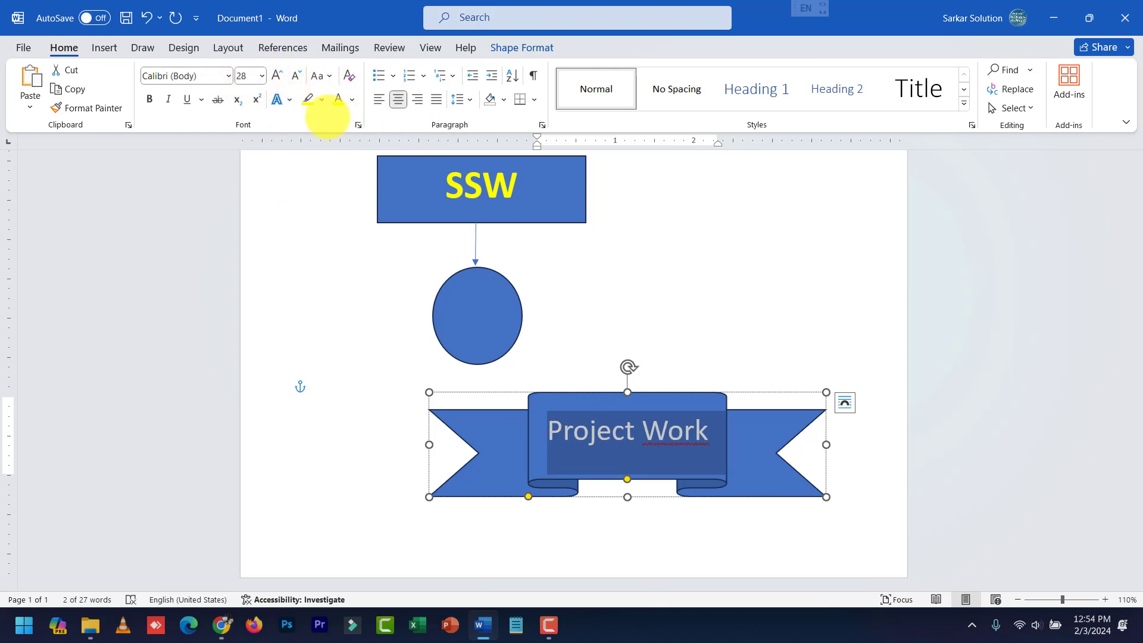
# Make the "Project Work" text in the banner bold and yellow
pyautogui.click(149, 98)
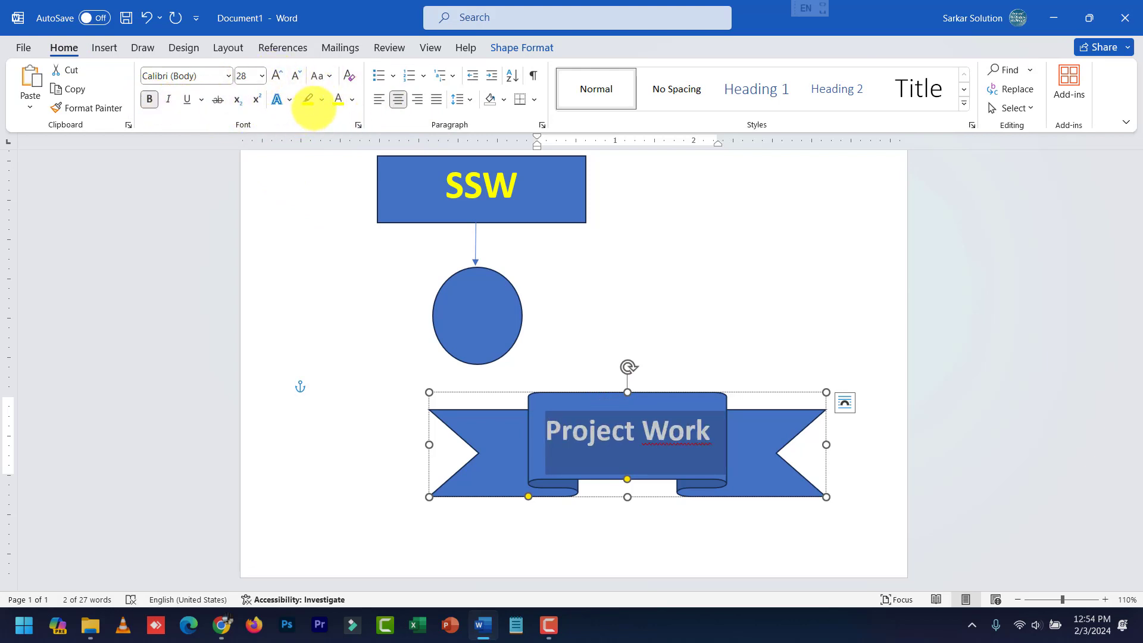
pyautogui.click(338, 98)
pyautogui.click(661, 273)
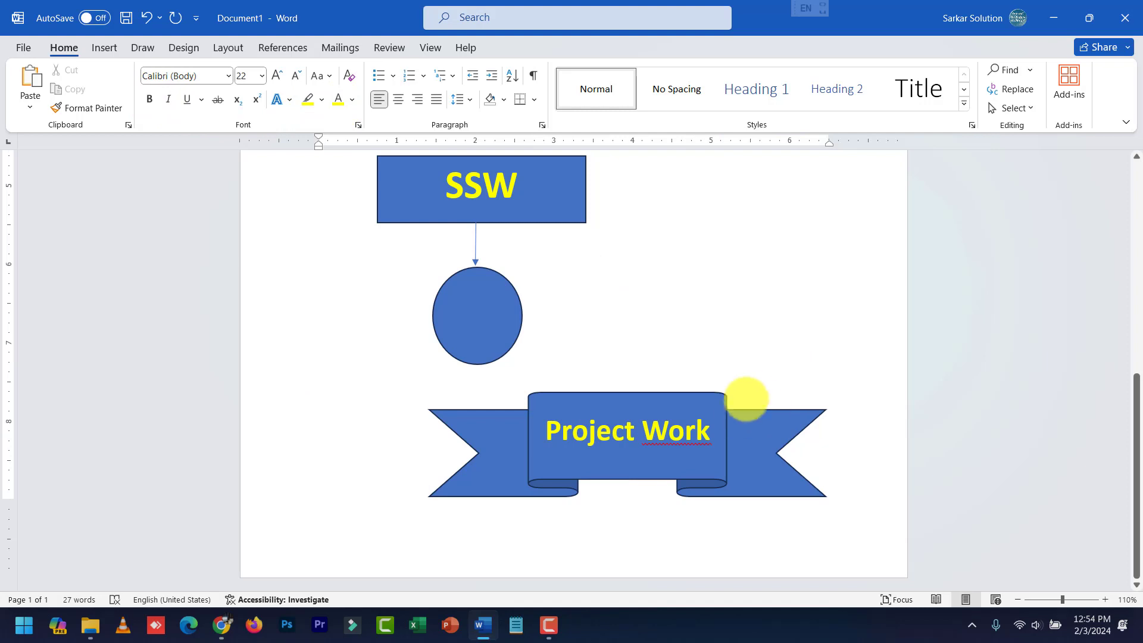
# Add blank paragraphs after the banner until the insertion point reaches a new second page
pyautogui.click(685, 441)
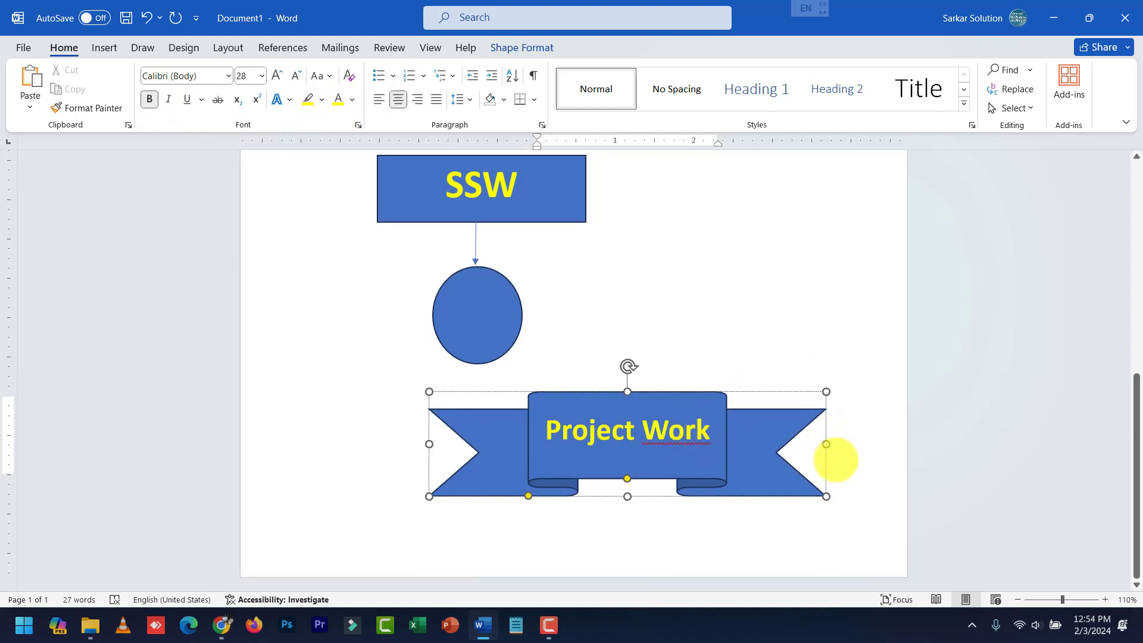
pyautogui.click(860, 480)
pyautogui.press('Return')
pyautogui.press('Return')
pyautogui.press('Return')
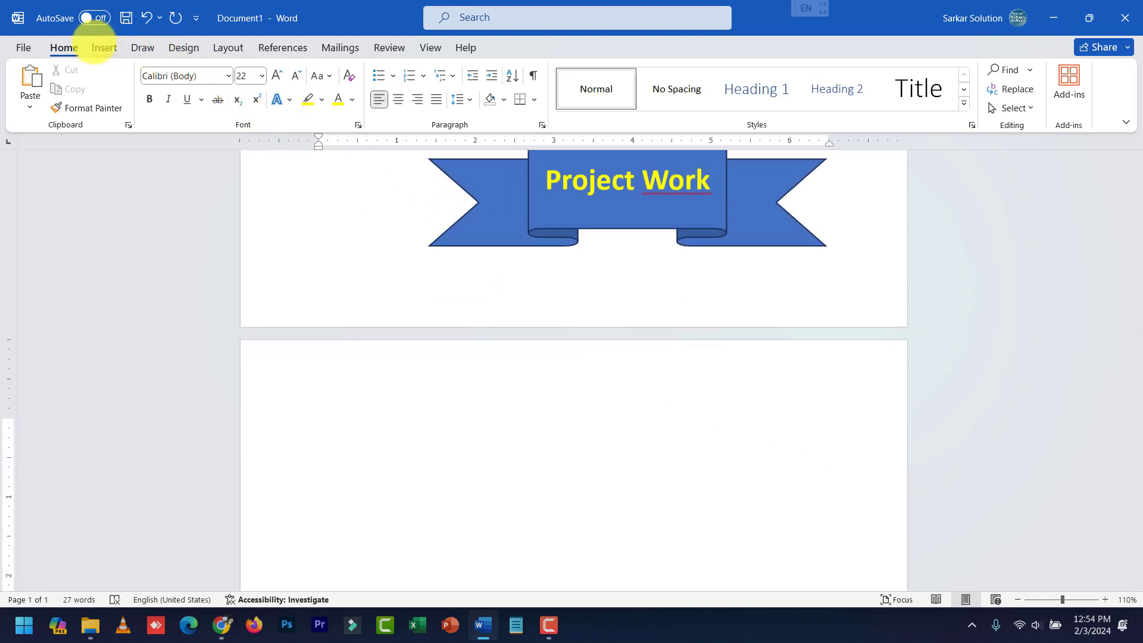
# Insert the stack-of-books icon from the stock icons on the second page
pyautogui.click(105, 47)
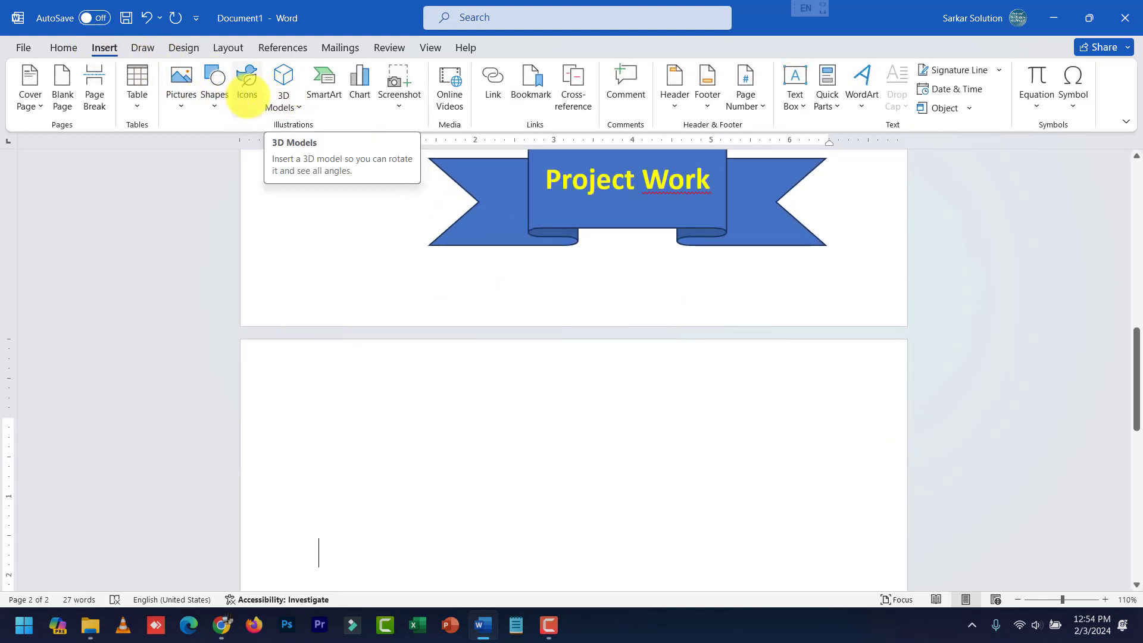
pyautogui.click(246, 80)
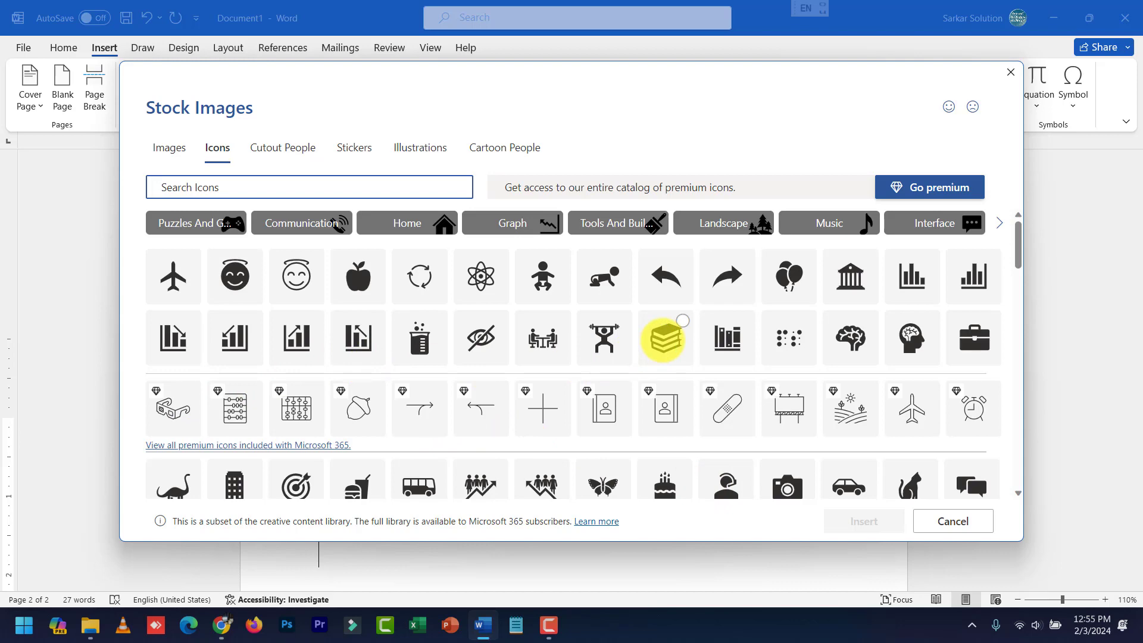
pyautogui.click(665, 339)
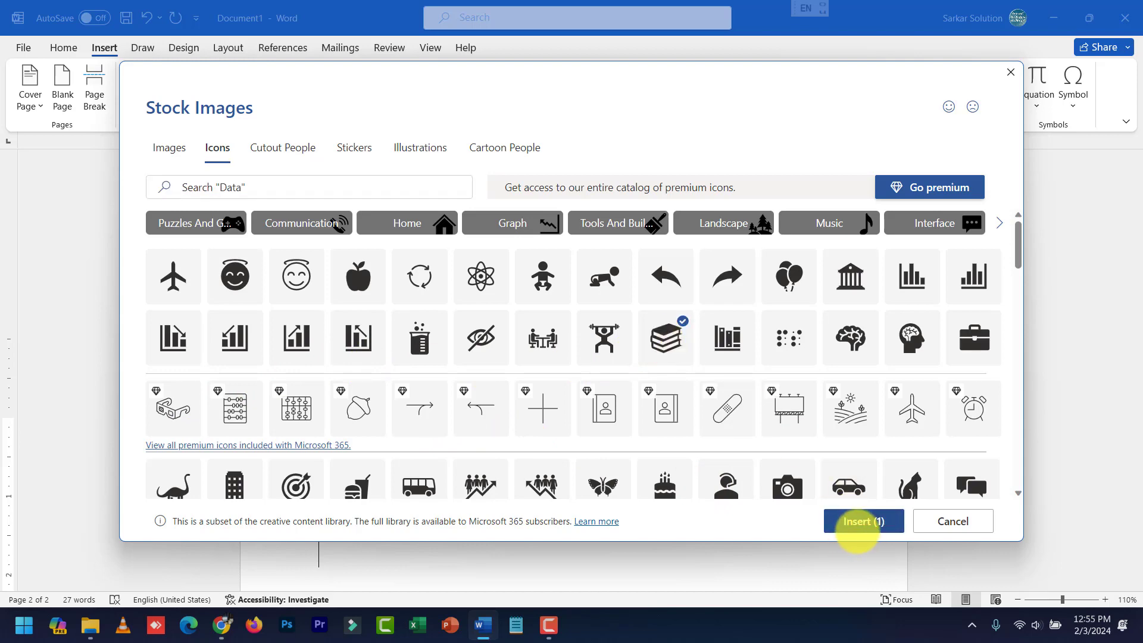
pyautogui.click(863, 521)
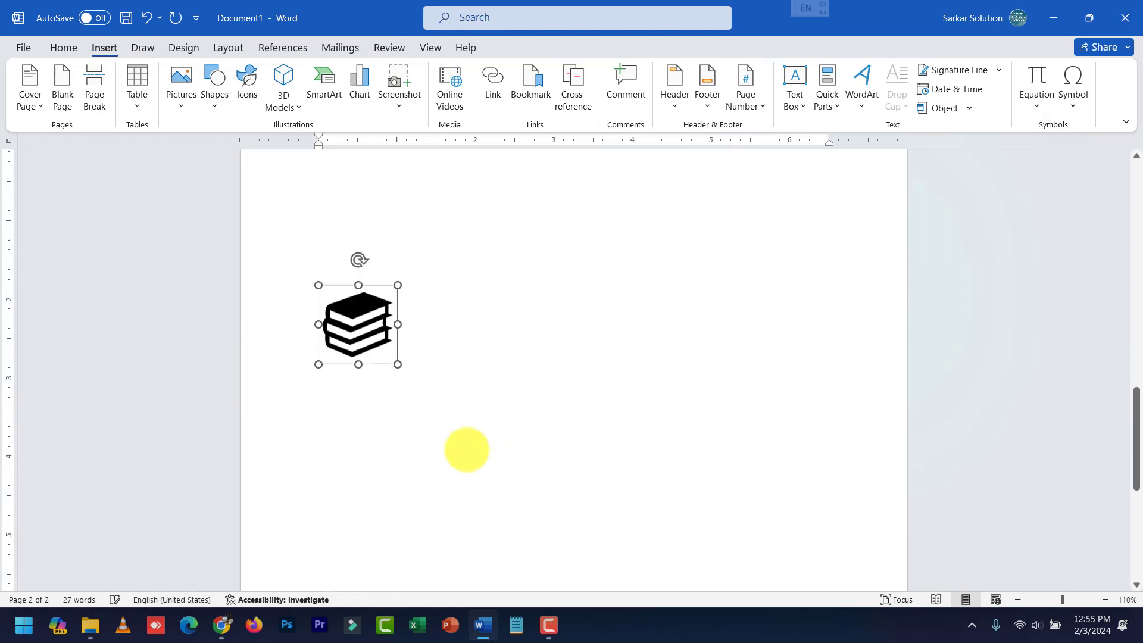
# Resize the stack-of-books icon to about 1.33" by 1.33", and delete it
pyautogui.moveTo(398, 344); pyautogui.dragTo(454, 289)
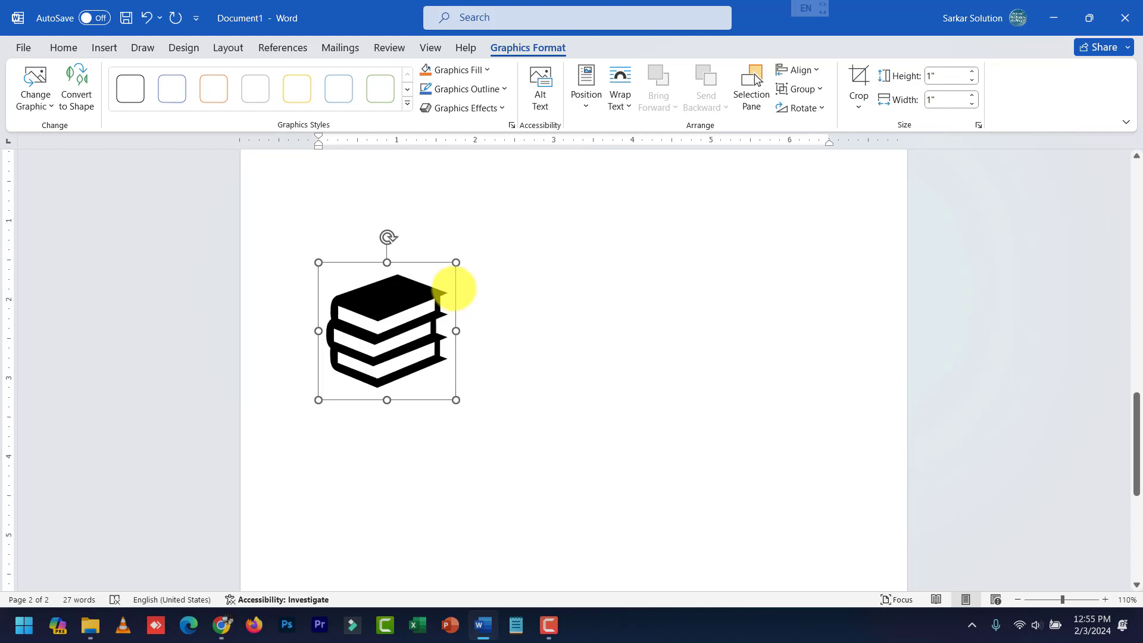
pyautogui.click(472, 382)
pyautogui.click(452, 395)
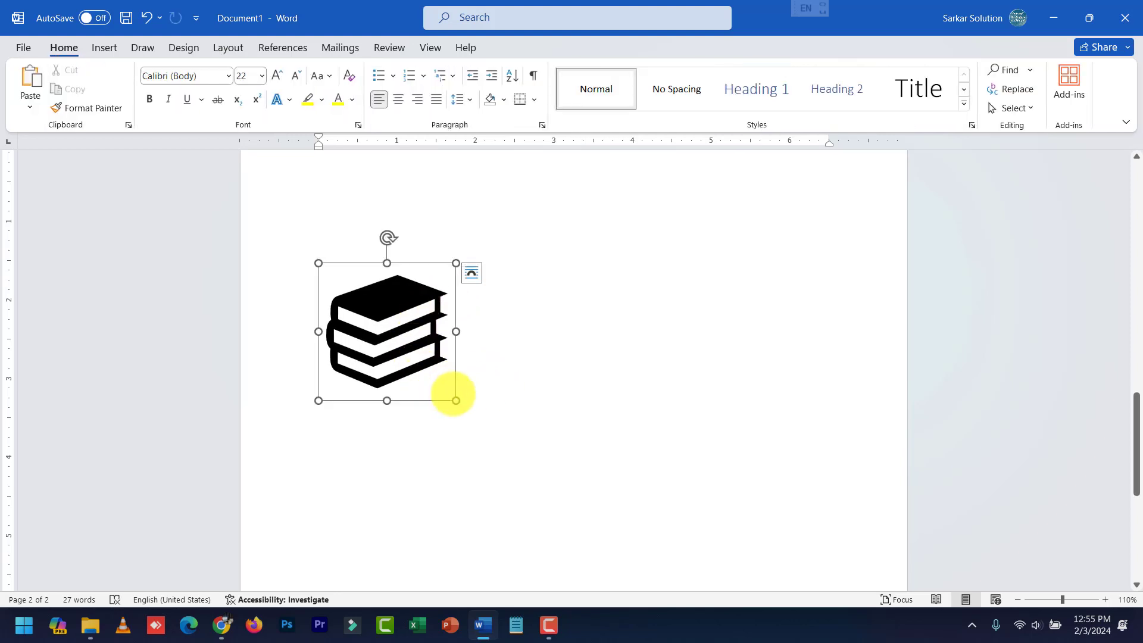
pyautogui.moveTo(456, 400); pyautogui.dragTo(423, 366)
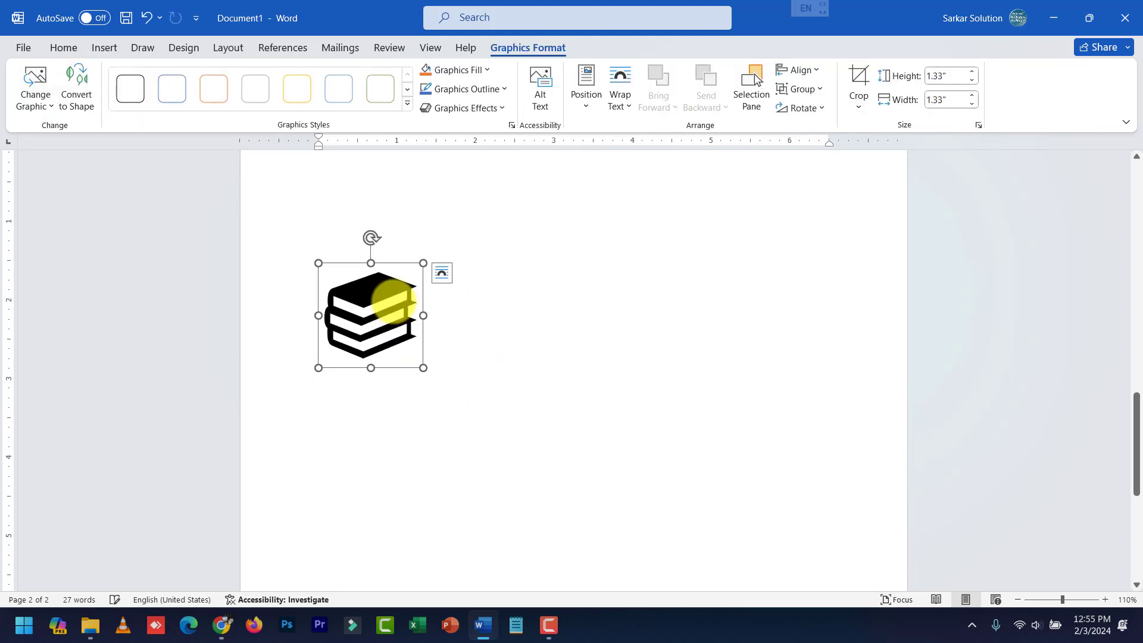
pyautogui.click(394, 305)
pyautogui.press('Delete')
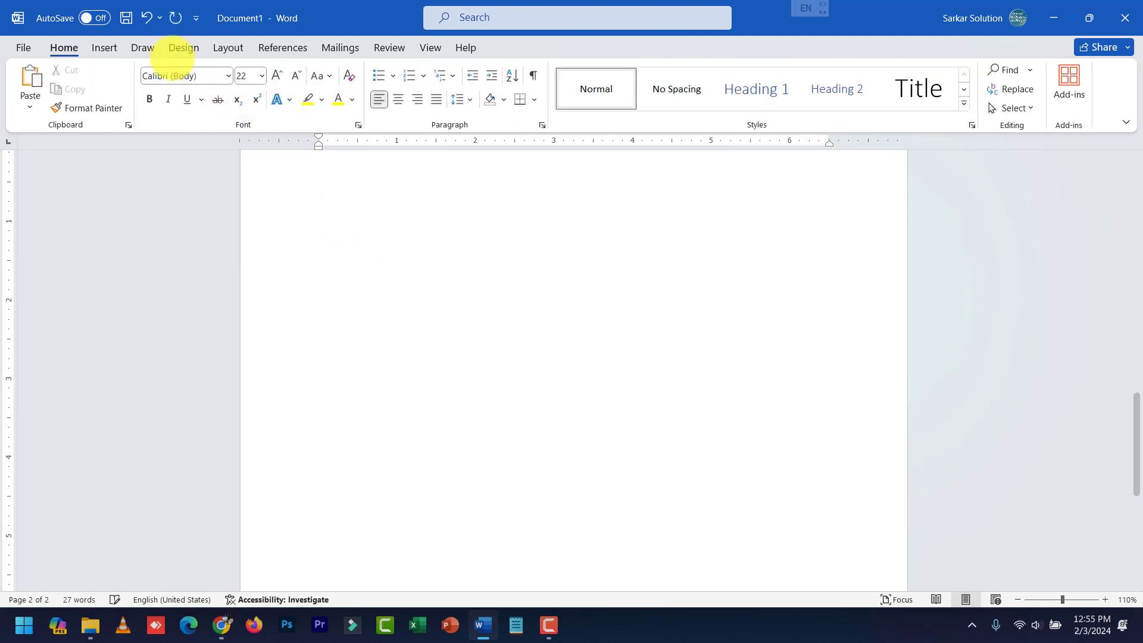
# Insert the lungs and digestive system models from the Anatomy category of the stock 3D models
pyautogui.click(104, 47)
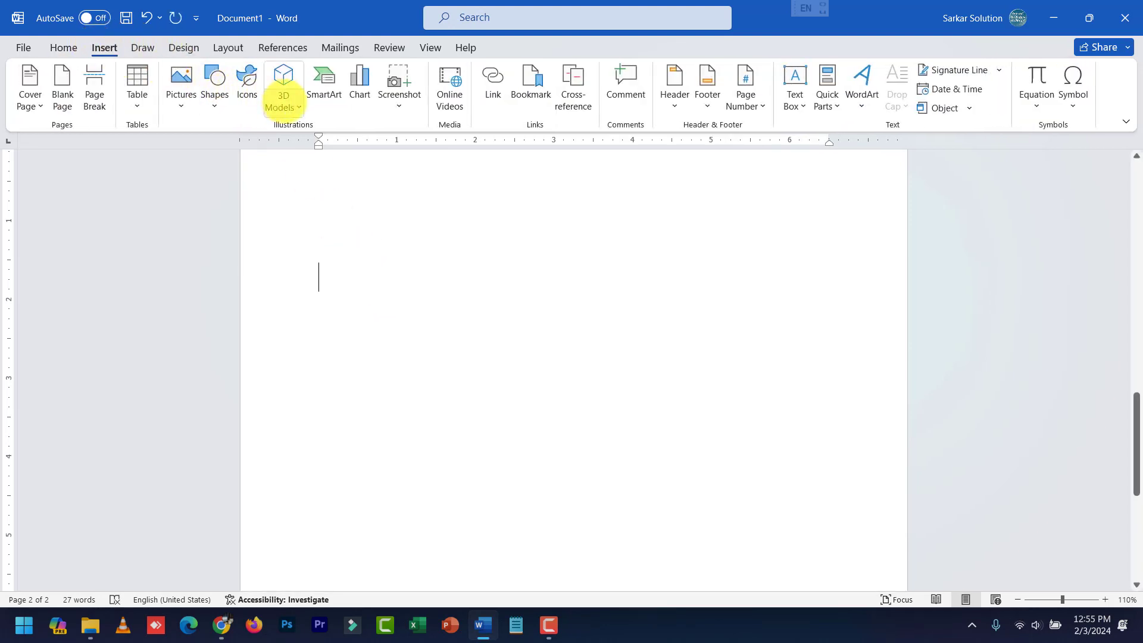
pyautogui.click(284, 99)
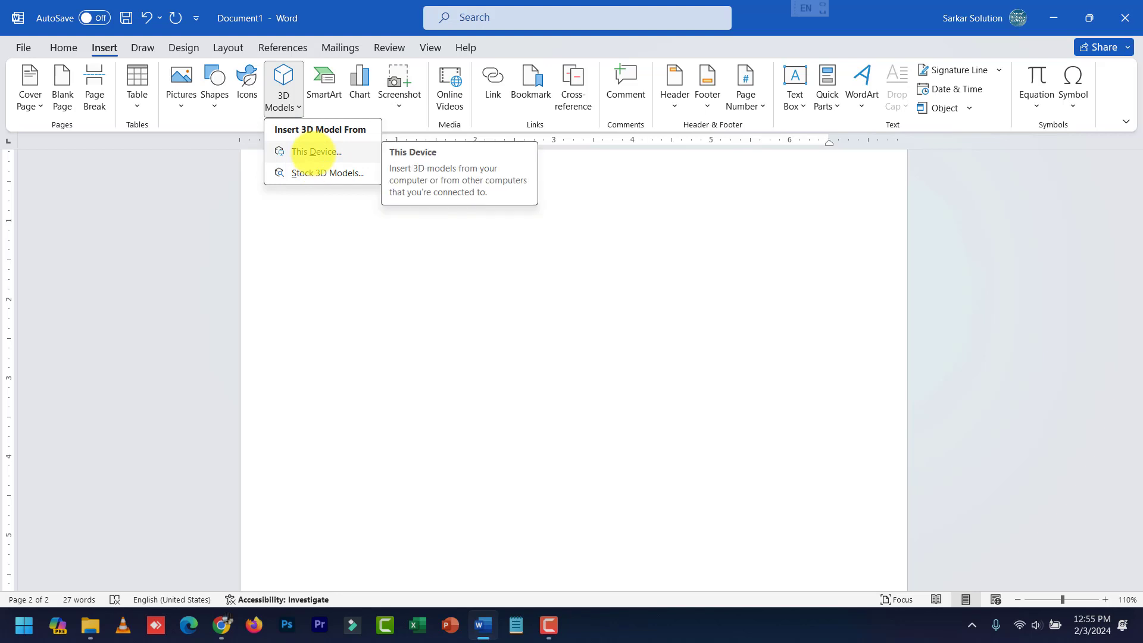
pyautogui.click(329, 173)
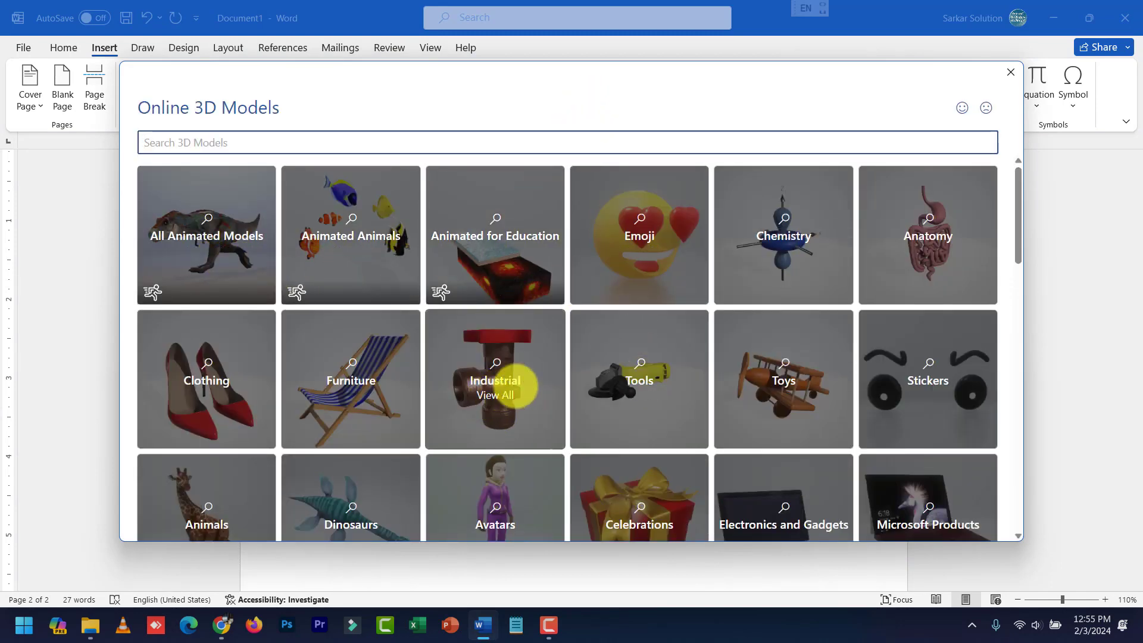
pyautogui.scroll(-5, 676, 319)
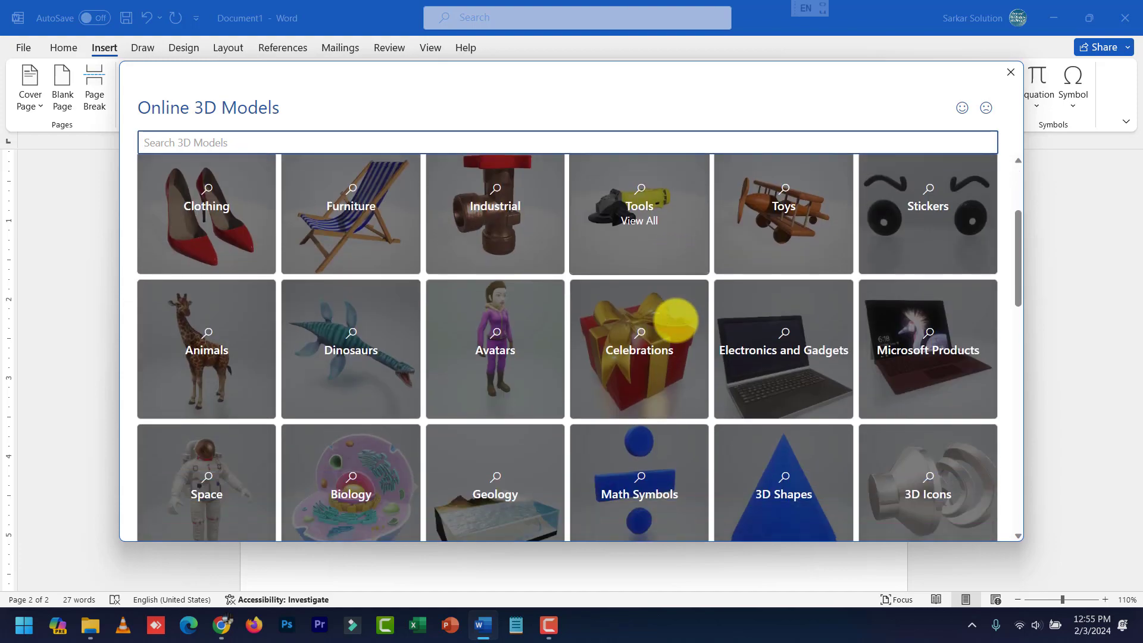
pyautogui.scroll(-10, 682, 333)
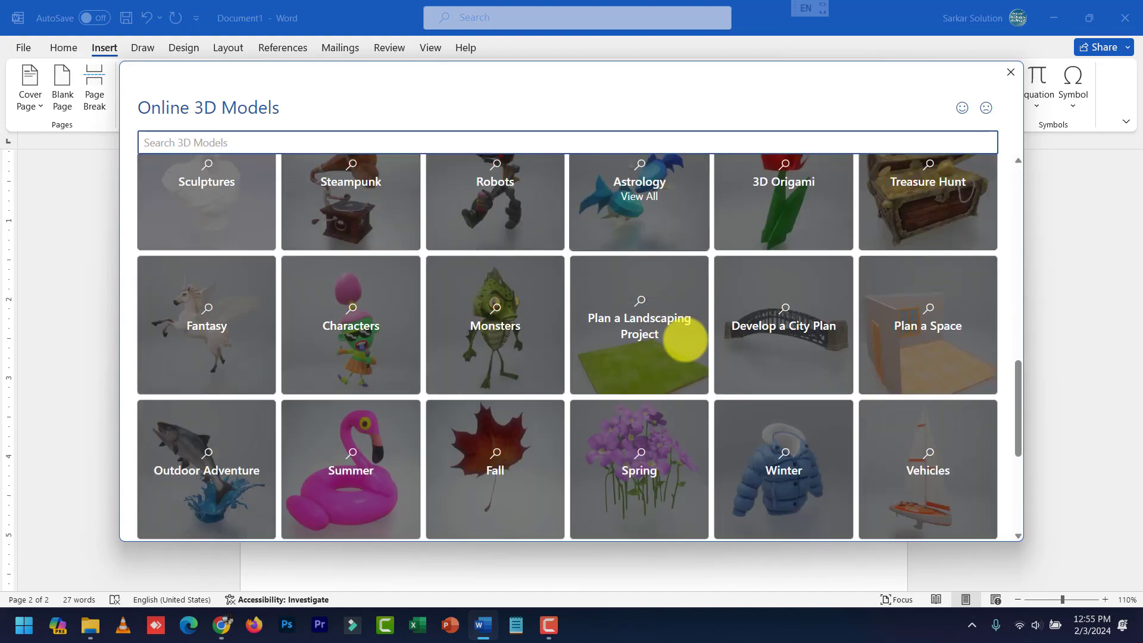
pyautogui.scroll(15, 685, 339)
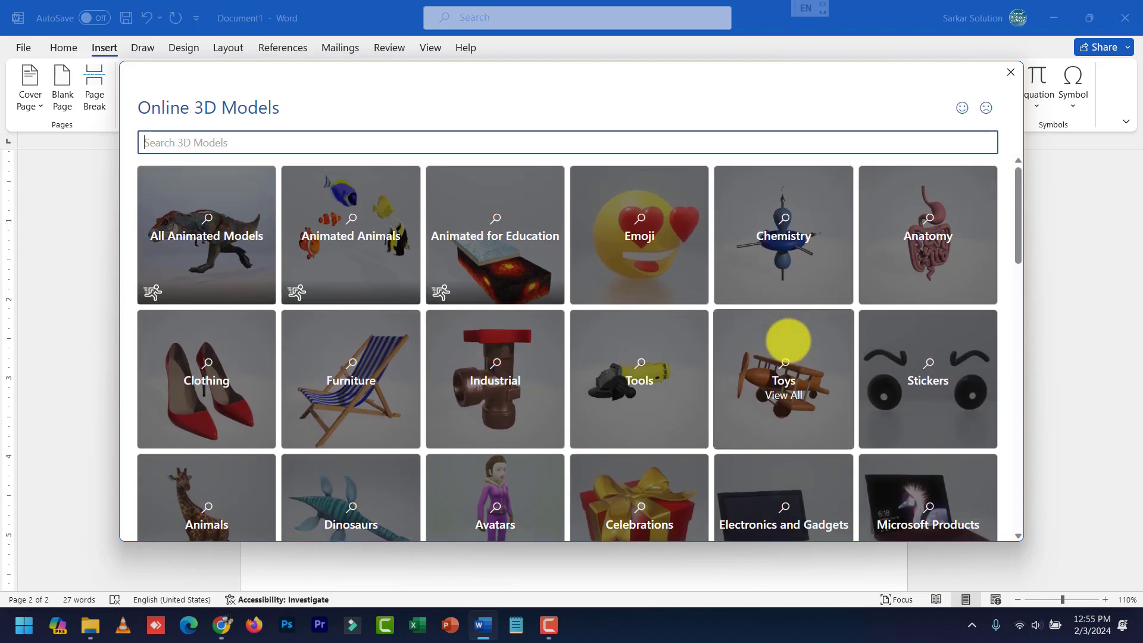
pyautogui.click(940, 286)
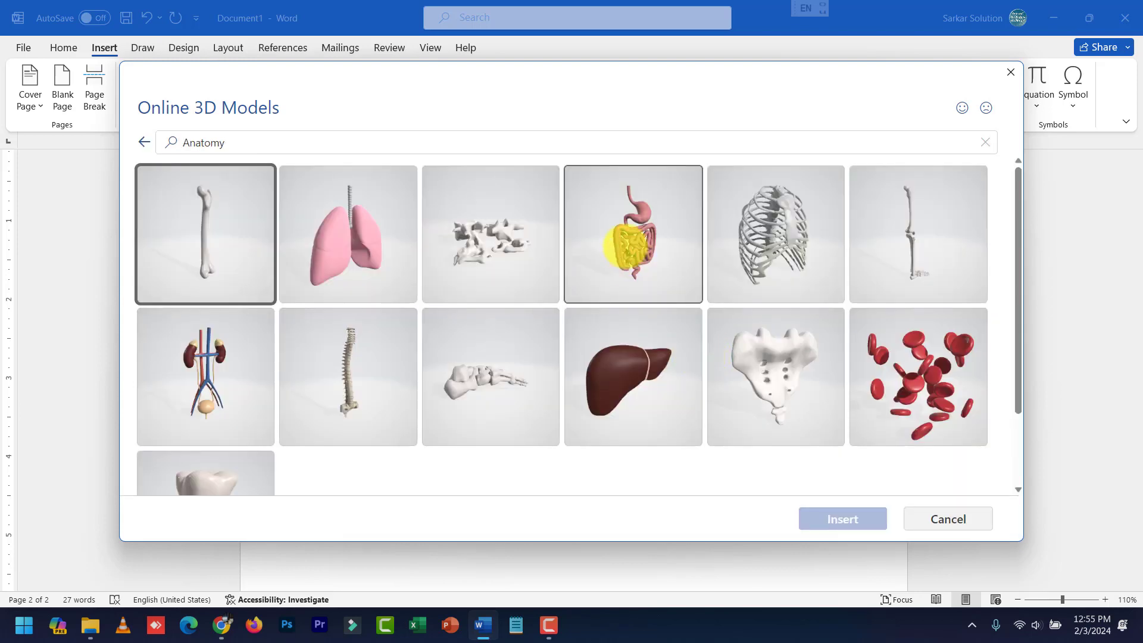
pyautogui.click(622, 247)
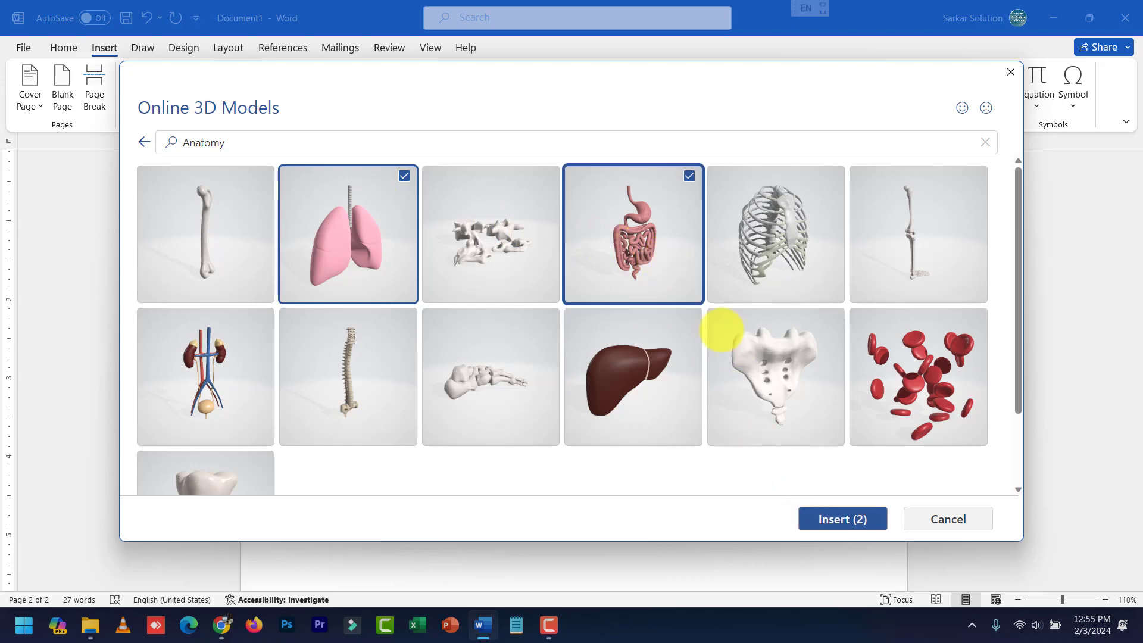
pyautogui.click(821, 518)
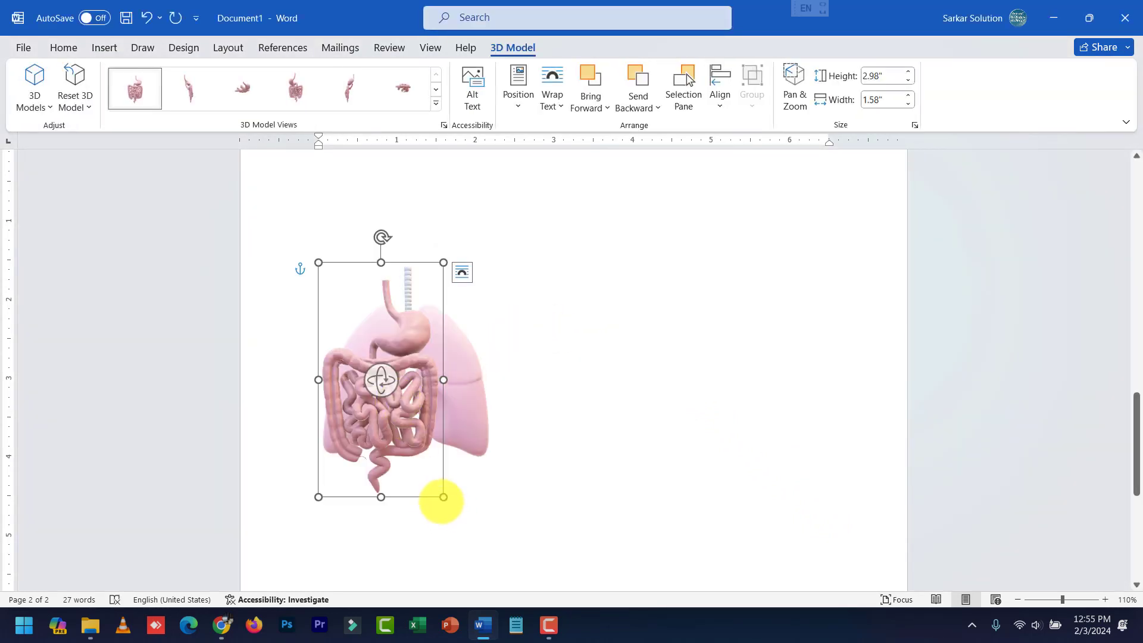
# Move the digestive system model off the lungs so it sits to their right on the page
pyautogui.click(460, 411)
pyautogui.click(622, 409)
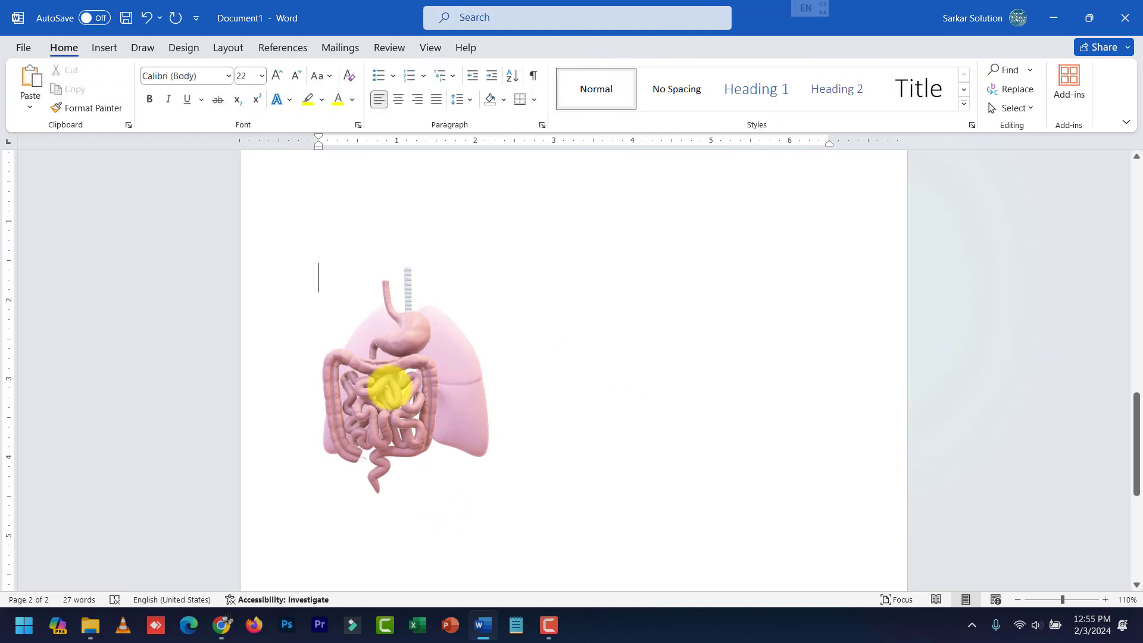
pyautogui.moveTo(389, 387); pyautogui.dragTo(613, 383)
pyautogui.click(418, 392)
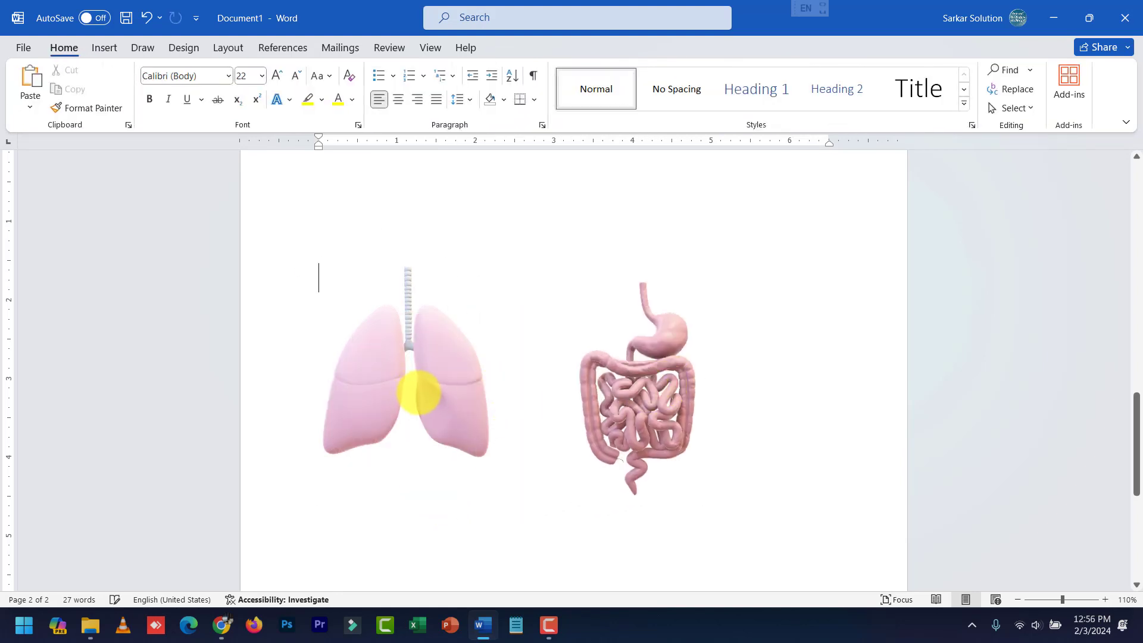
# Enlarge the digestive system model to about 5.03" high by 2.67" wide
pyautogui.click(637, 401)
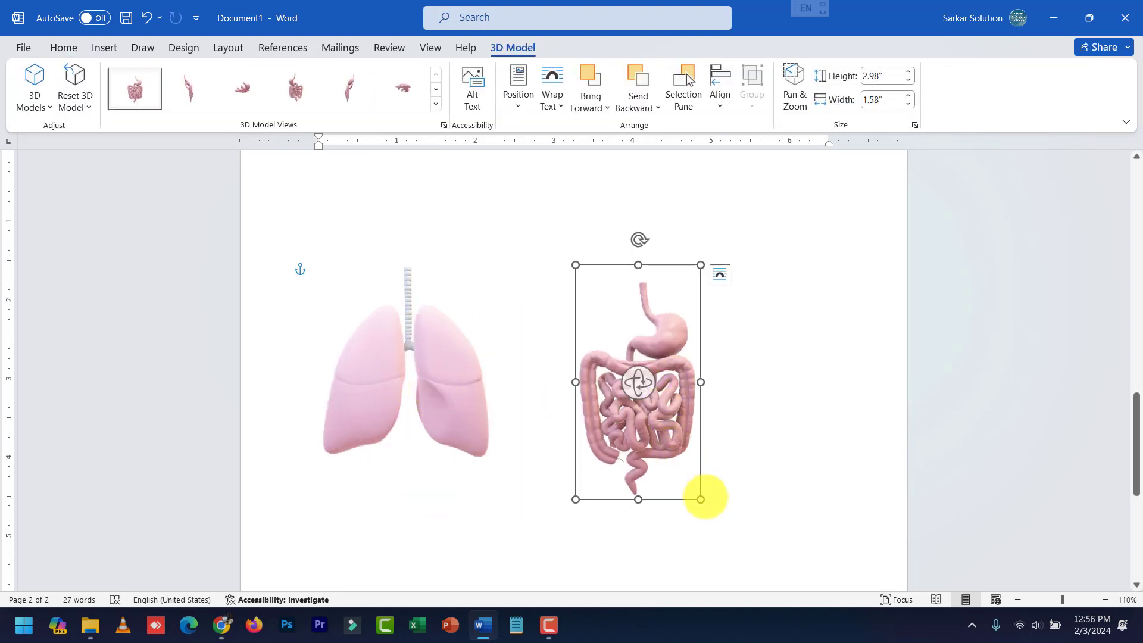
pyautogui.moveTo(700, 500); pyautogui.dragTo(749, 518)
pyautogui.click(701, 411)
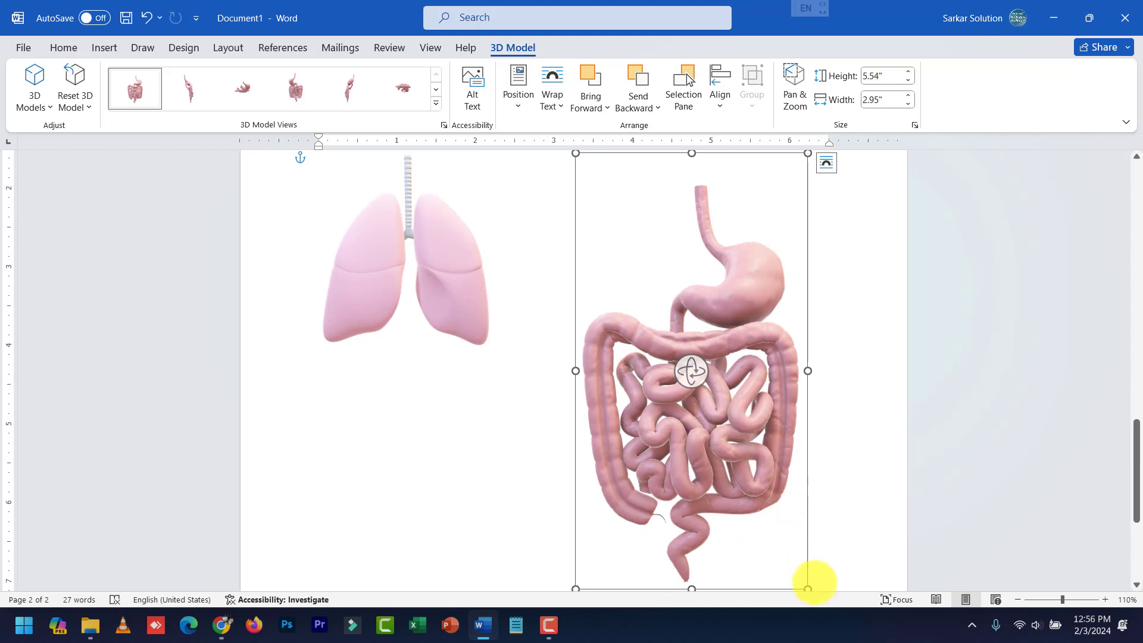
pyautogui.moveTo(800, 569); pyautogui.dragTo(777, 539)
pyautogui.click(699, 356)
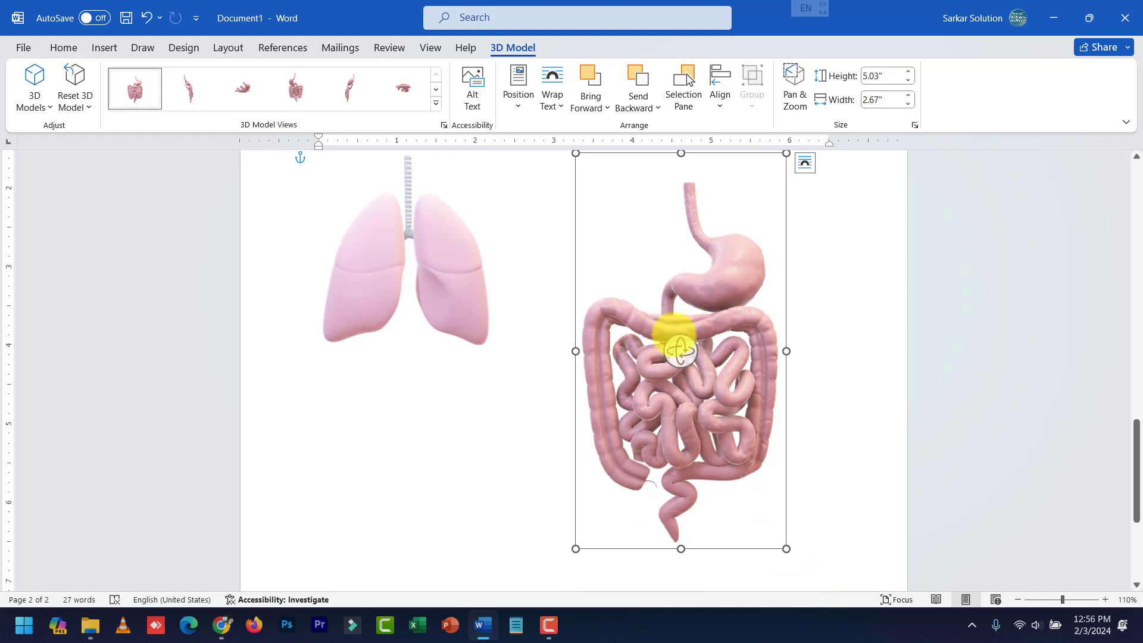
# Rotate the digestive system model slightly in 3D, and turn the lungs model to an angled side view
pyautogui.moveTo(679, 352); pyautogui.dragTo(713, 355)
pyautogui.click(405, 251)
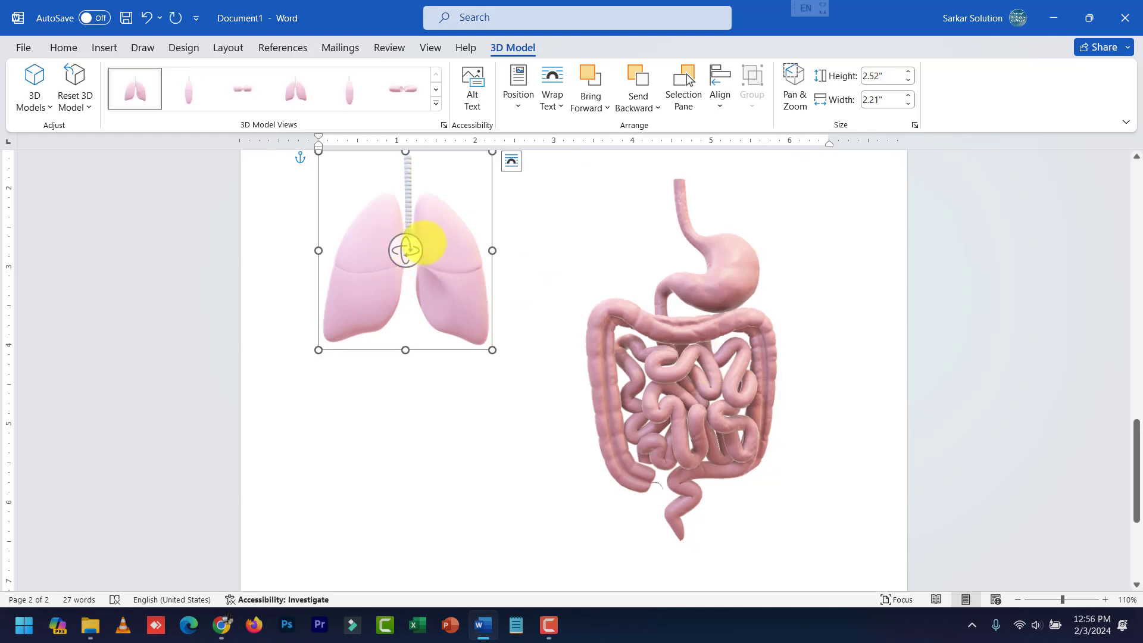
pyautogui.moveTo(406, 251); pyautogui.dragTo(395, 329)
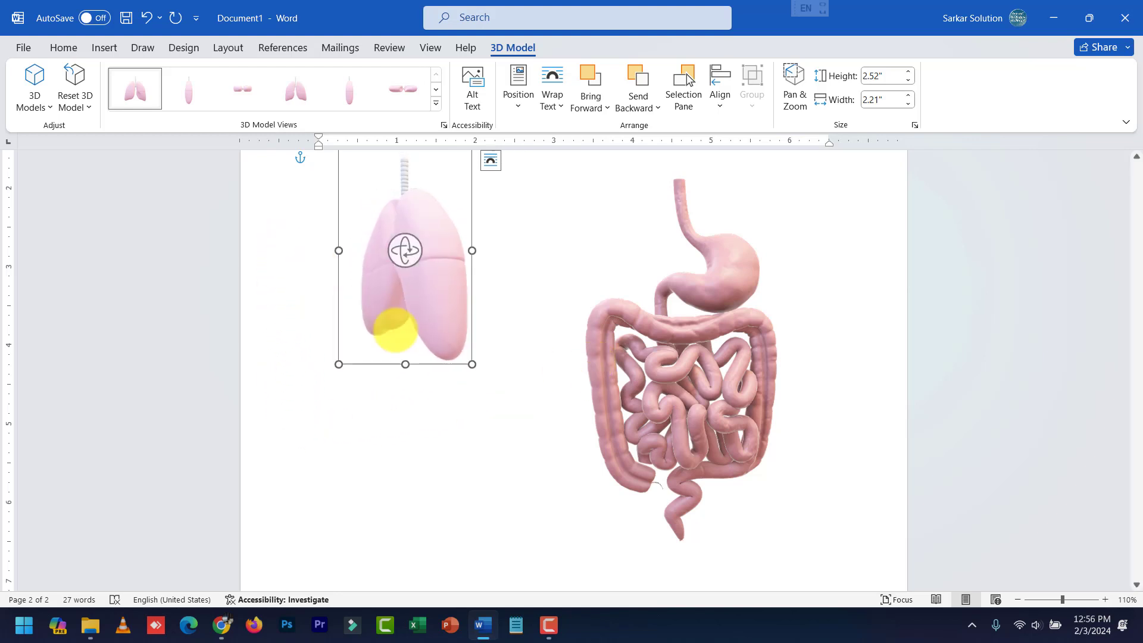
pyautogui.click(525, 528)
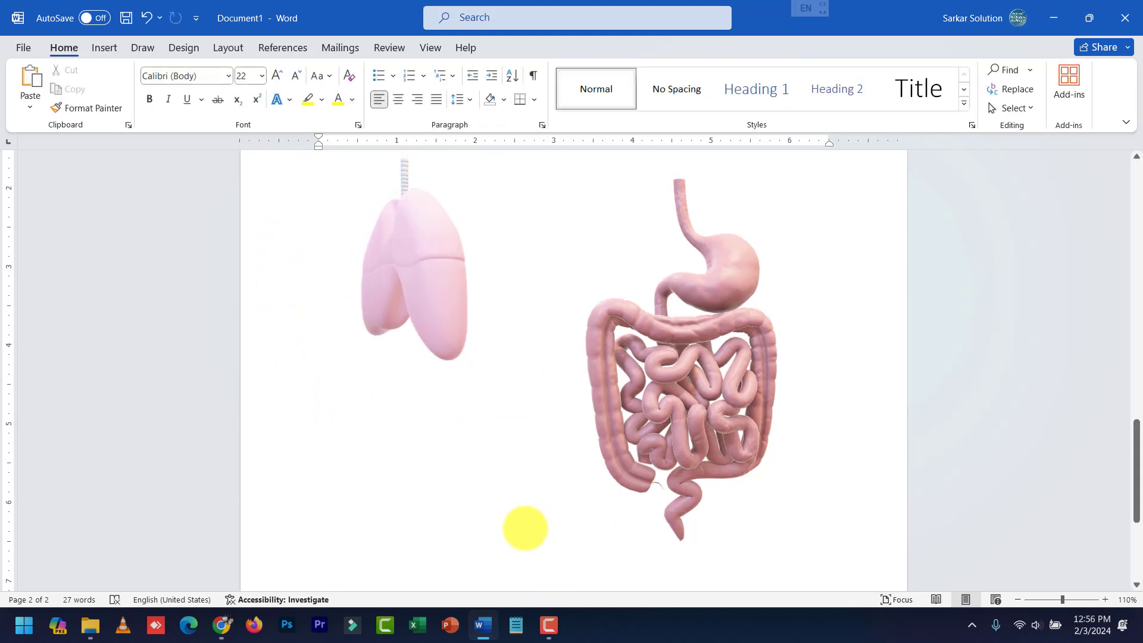
pyautogui.hotkey('ctrl', 'z')
# Insert the blue laptop with the snowy mountain screen from the Microsoft Products category of the stock 3D models
pyautogui.click(104, 47)
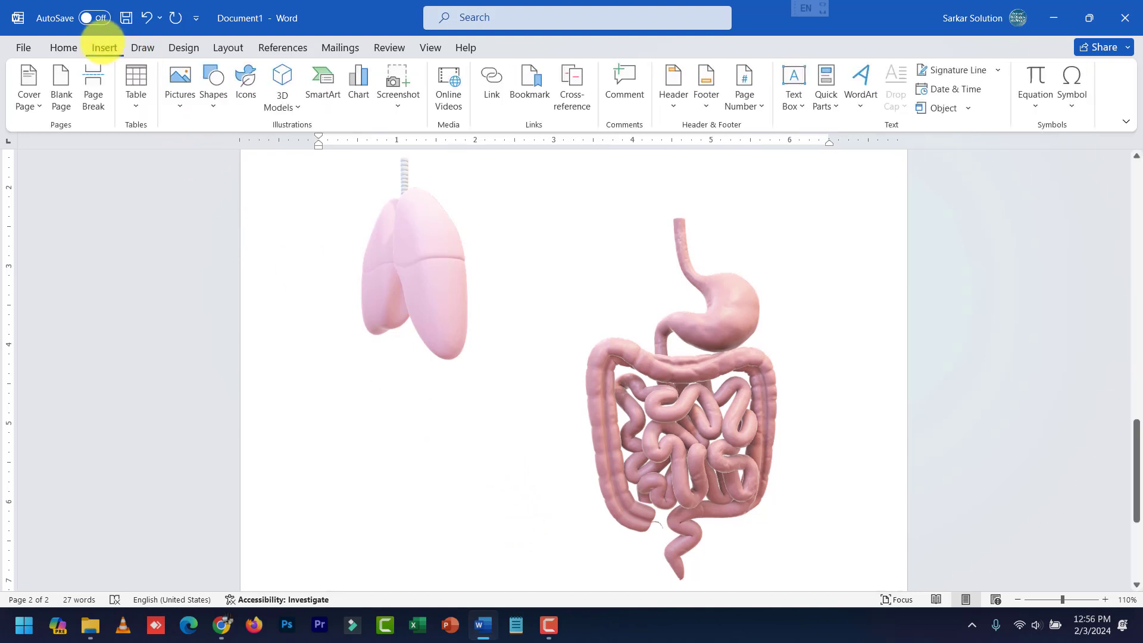
pyautogui.click(283, 87)
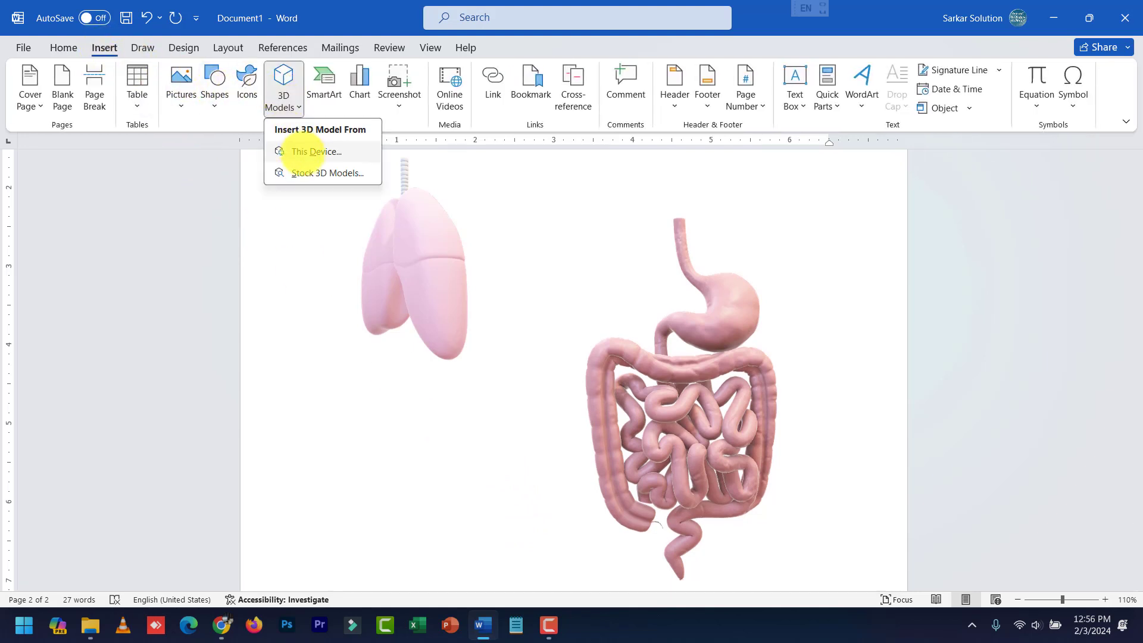
pyautogui.click(292, 171)
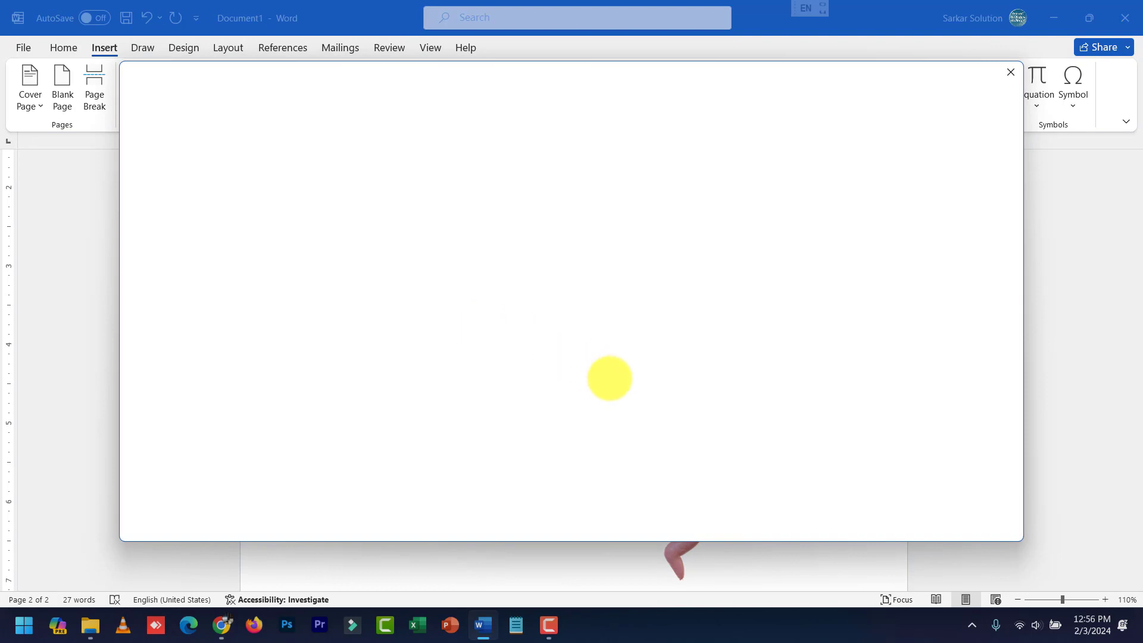
pyautogui.scroll(-3, 465, 322)
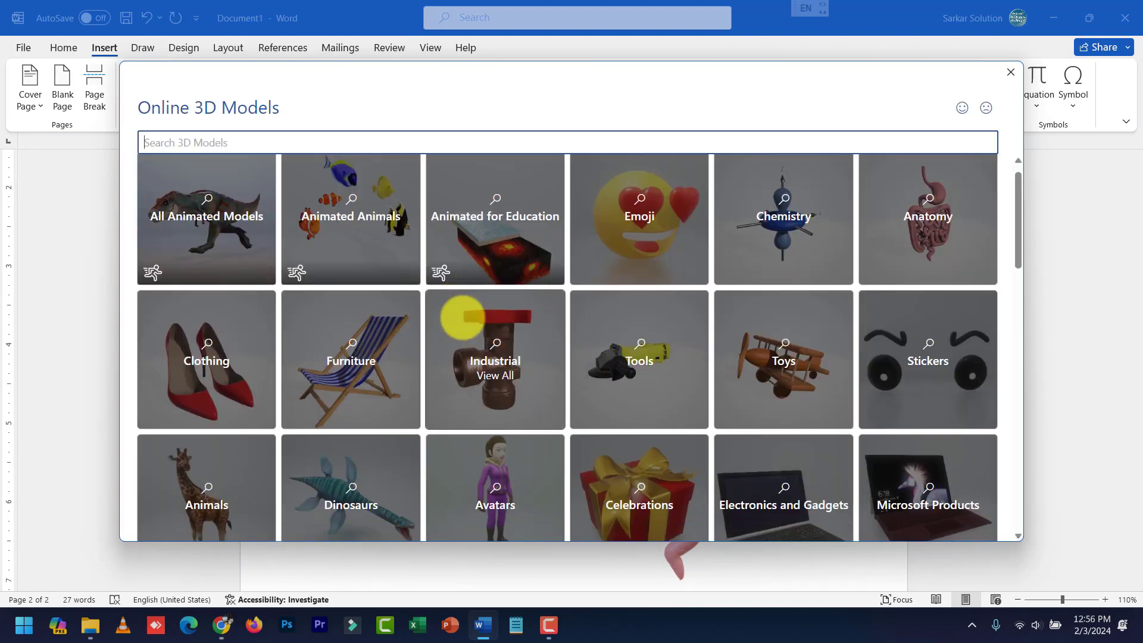
pyautogui.scroll(-3, 612, 383)
pyautogui.scroll(2, 668, 383)
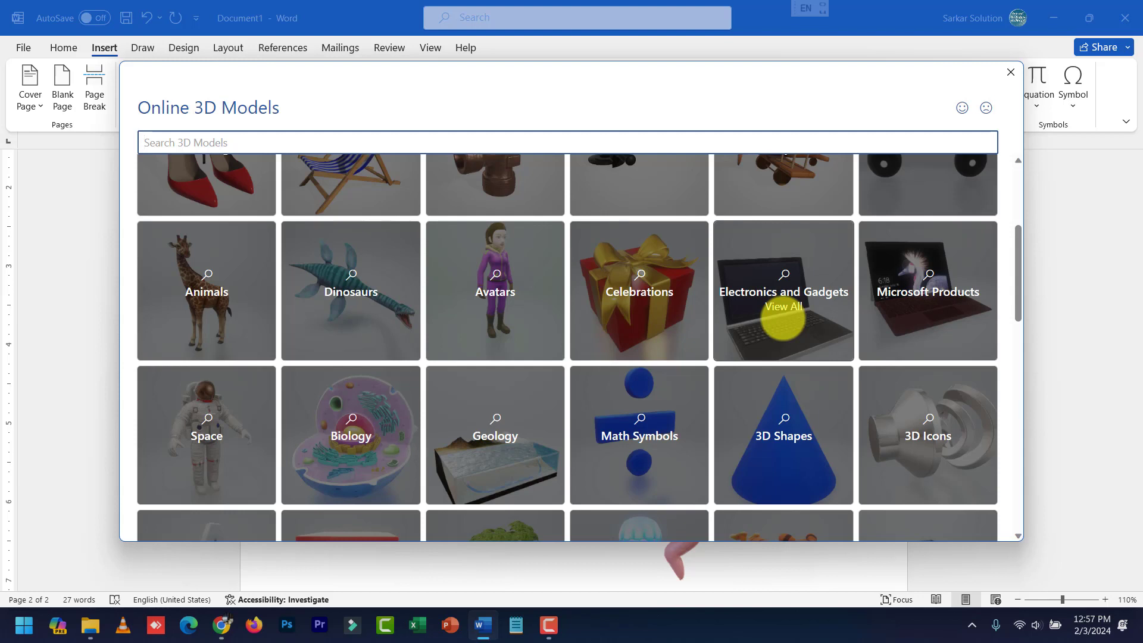
pyautogui.click(912, 327)
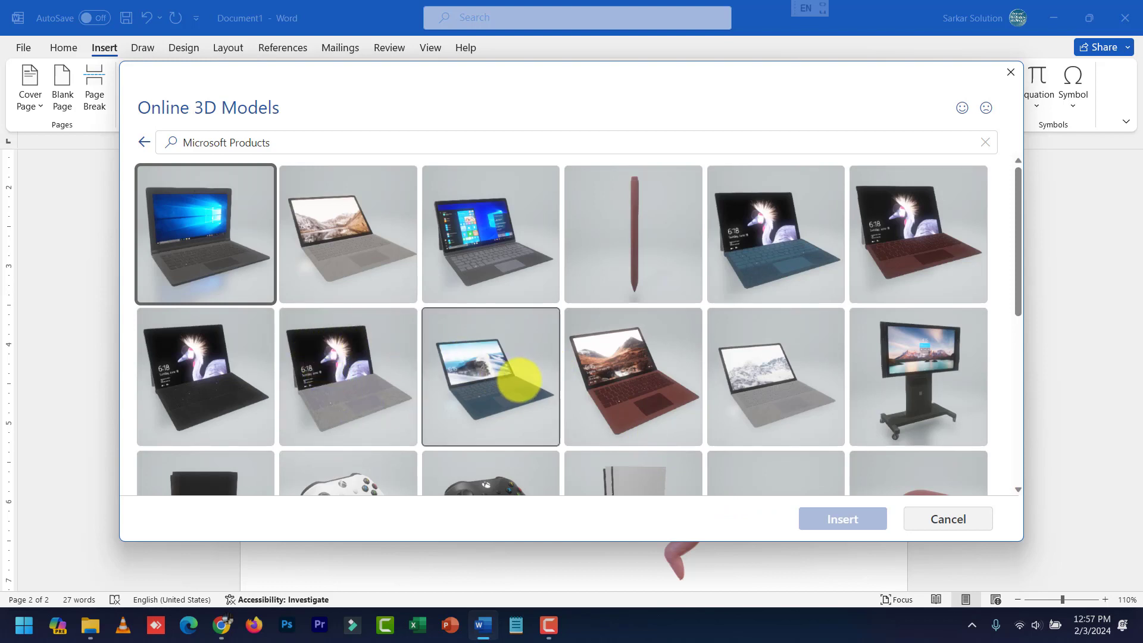
pyautogui.scroll(-2, 476, 381)
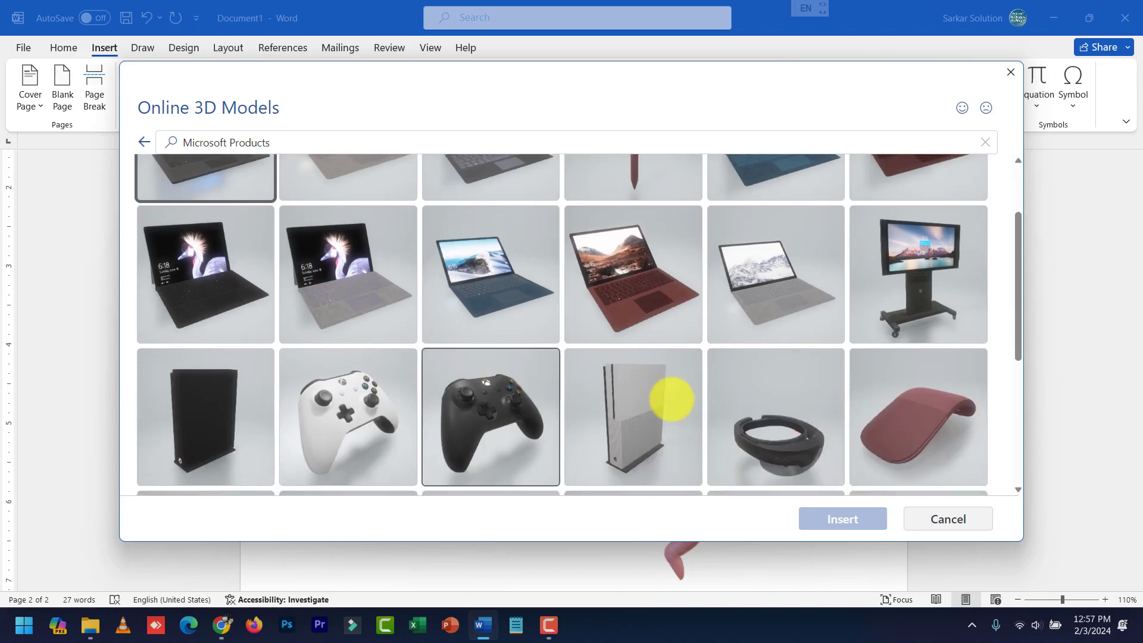
pyautogui.scroll(2, 508, 337)
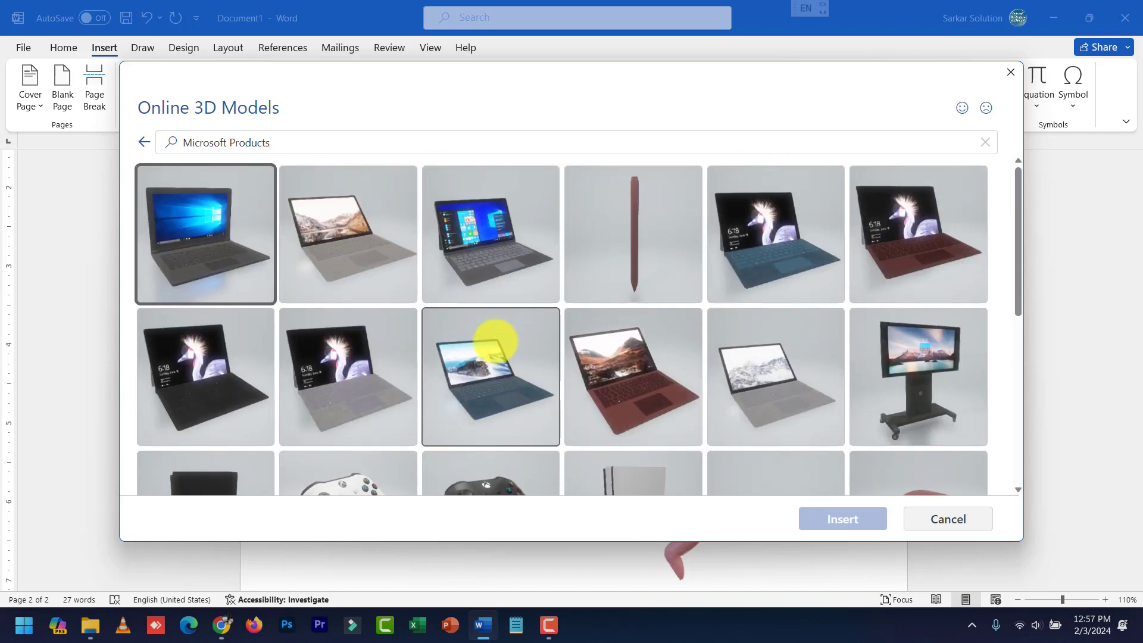
pyautogui.click(488, 354)
pyautogui.click(815, 519)
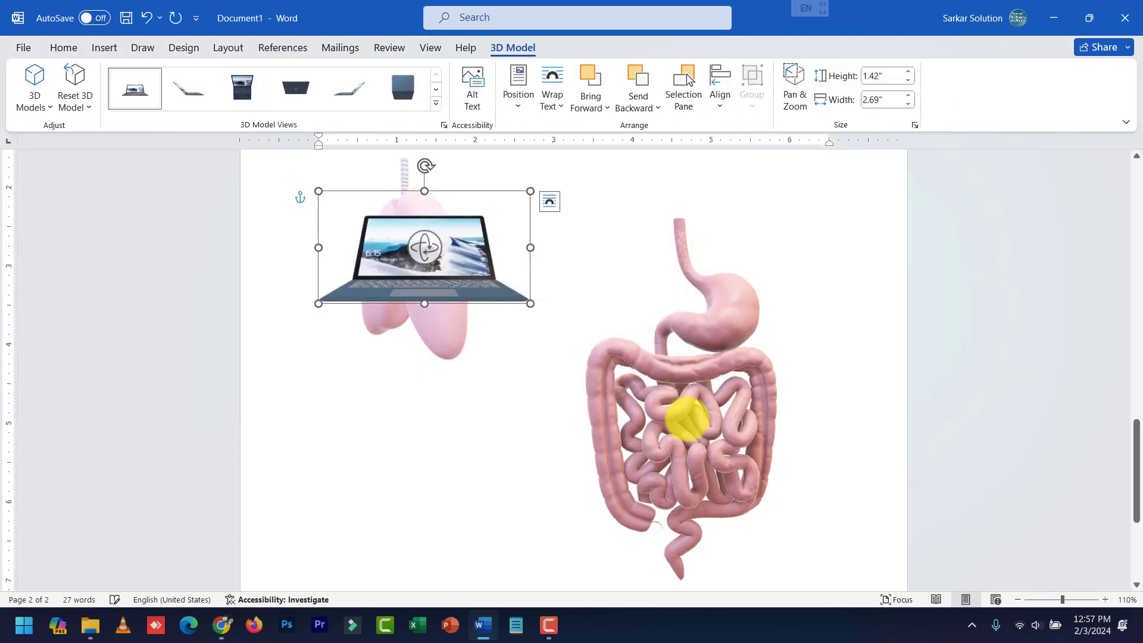
# Move the laptop model to the empty area near the bottom of the page and enlarge it to about 2.14" by 4.05"
pyautogui.moveTo(464, 248); pyautogui.dragTo(564, 464)
pyautogui.scroll(-5, 559, 391)
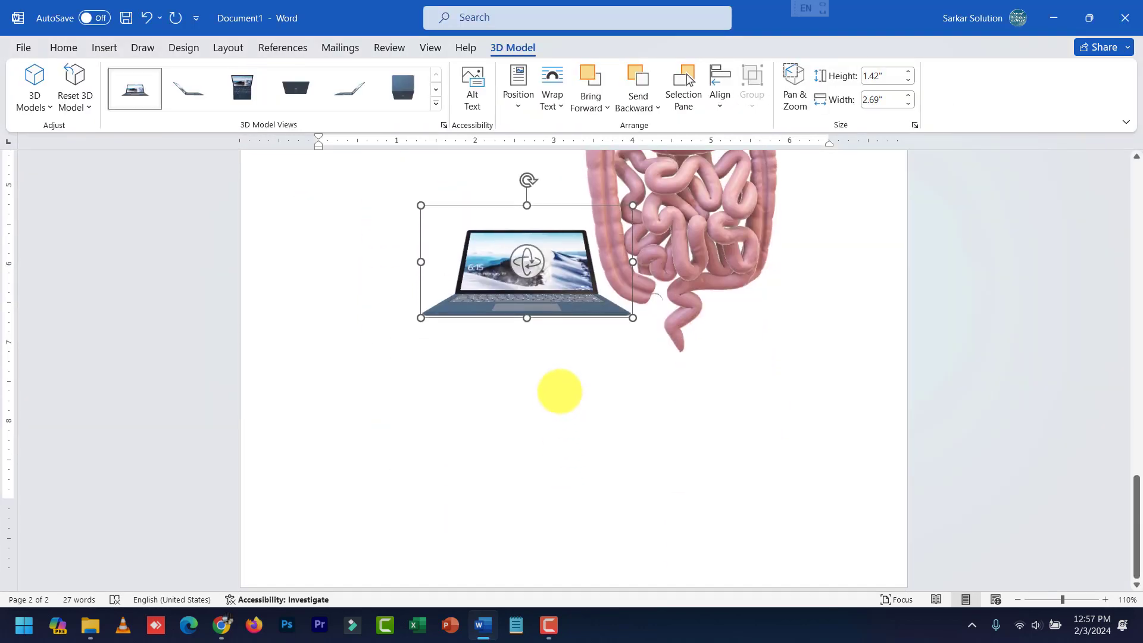
pyautogui.moveTo(520, 316); pyautogui.dragTo(500, 434)
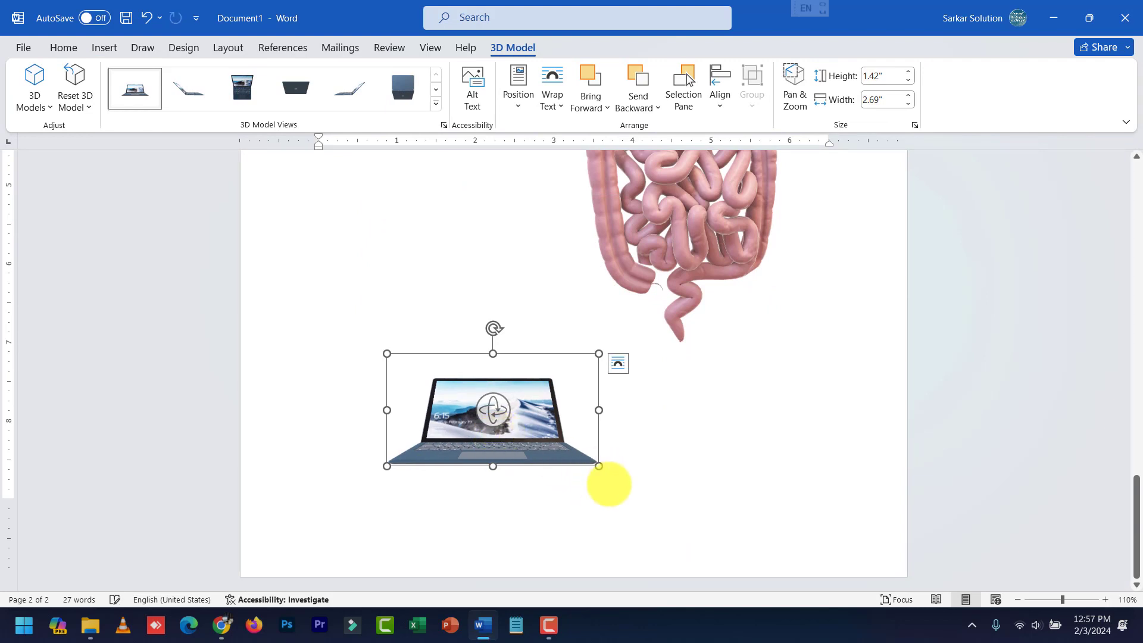
pyautogui.moveTo(599, 466); pyautogui.dragTo(658, 468)
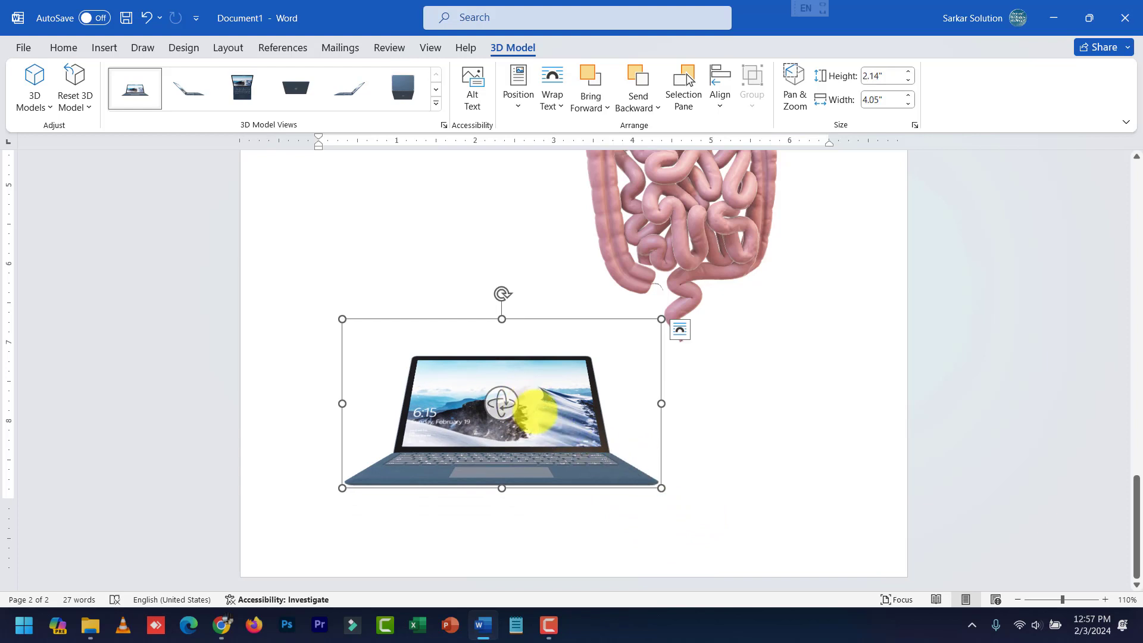
# Rotate the laptop model in 3D to show its underside and lid, and turn it back to face the front
pyautogui.moveTo(498, 403); pyautogui.dragTo(304, 218)
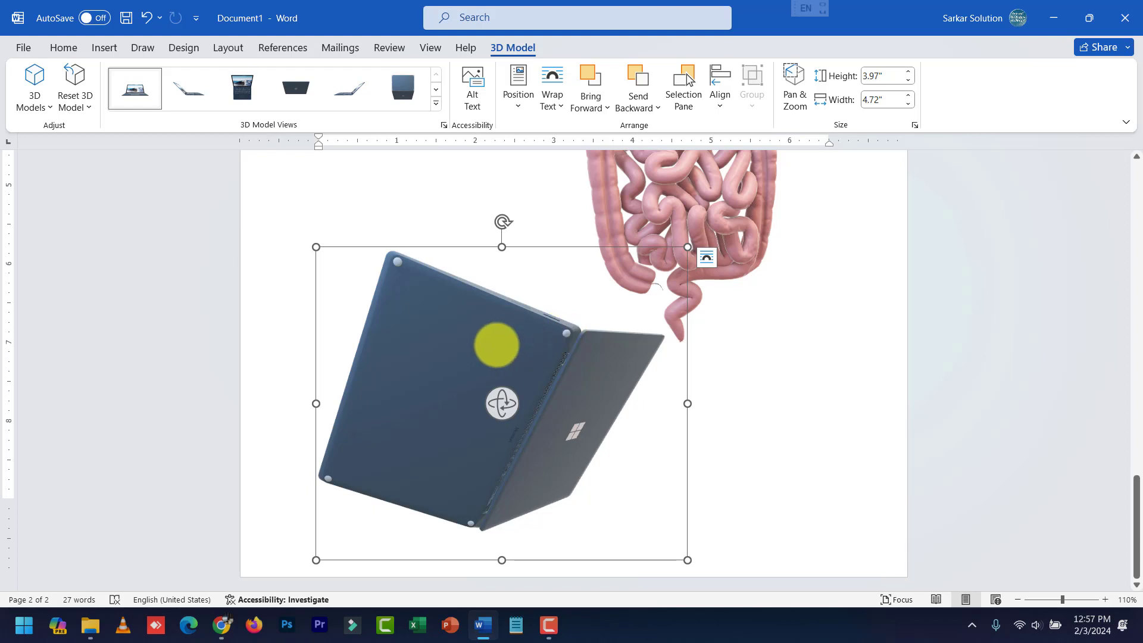
pyautogui.moveTo(479, 353); pyautogui.dragTo(533, 343)
pyautogui.moveTo(472, 374); pyautogui.dragTo(796, 619)
pyautogui.moveTo(642, 471); pyautogui.dragTo(577, 421)
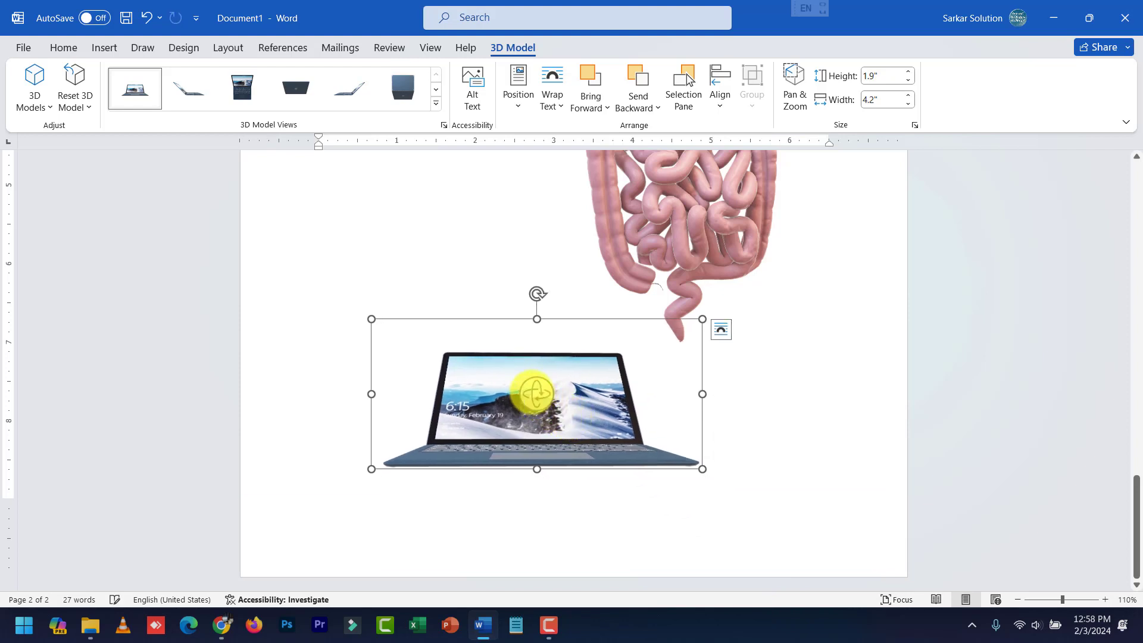
# Tilt and turn the laptop model to show its keyboard at an angle, and preview the preset 3D model views without applying one
pyautogui.moveTo(530, 391); pyautogui.dragTo(523, 416)
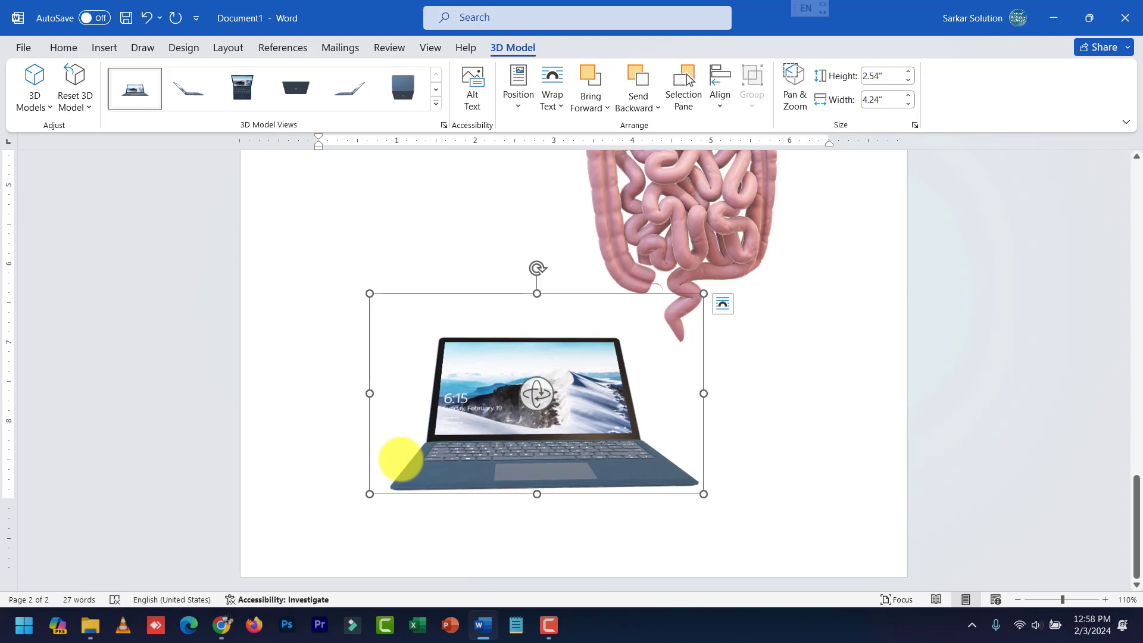
pyautogui.moveTo(536, 395); pyautogui.dragTo(512, 427)
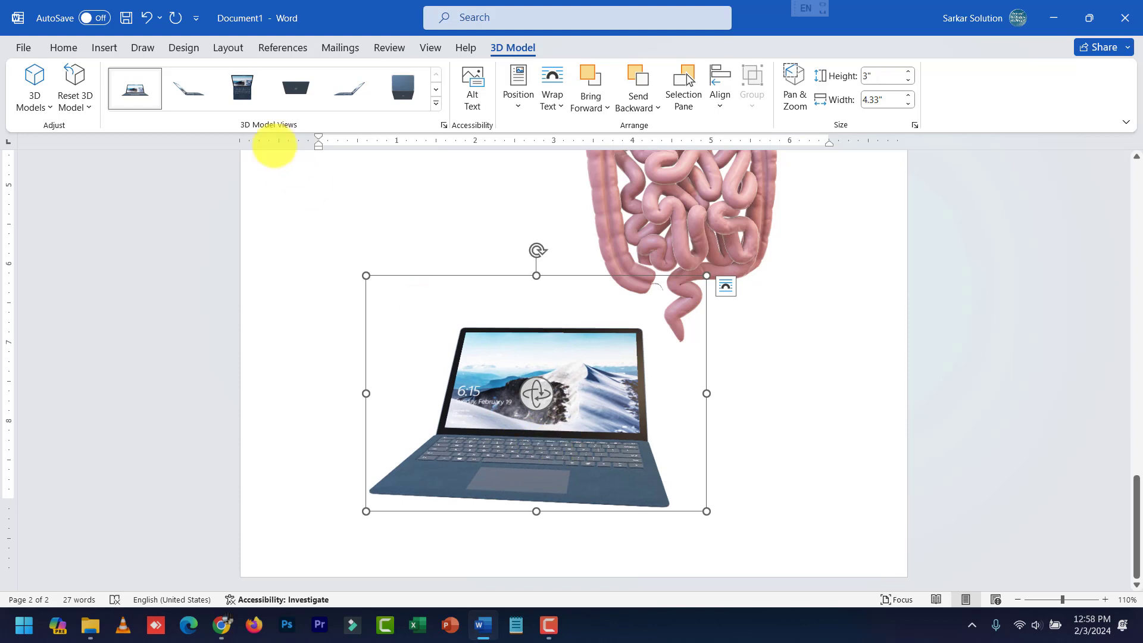
pyautogui.click(436, 103)
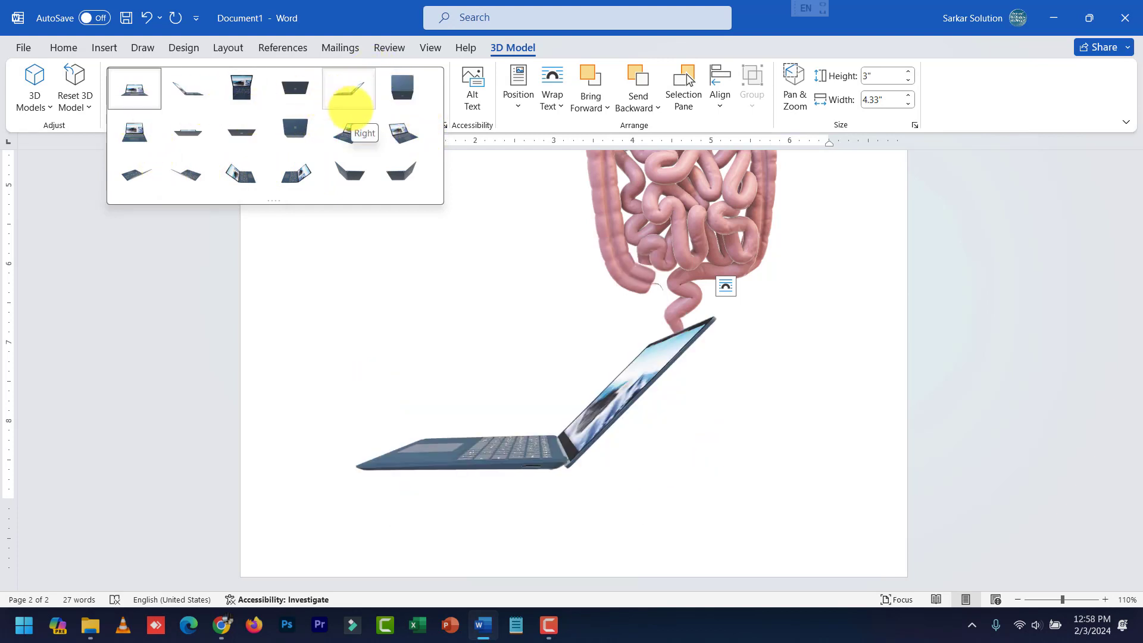
pyautogui.click(576, 326)
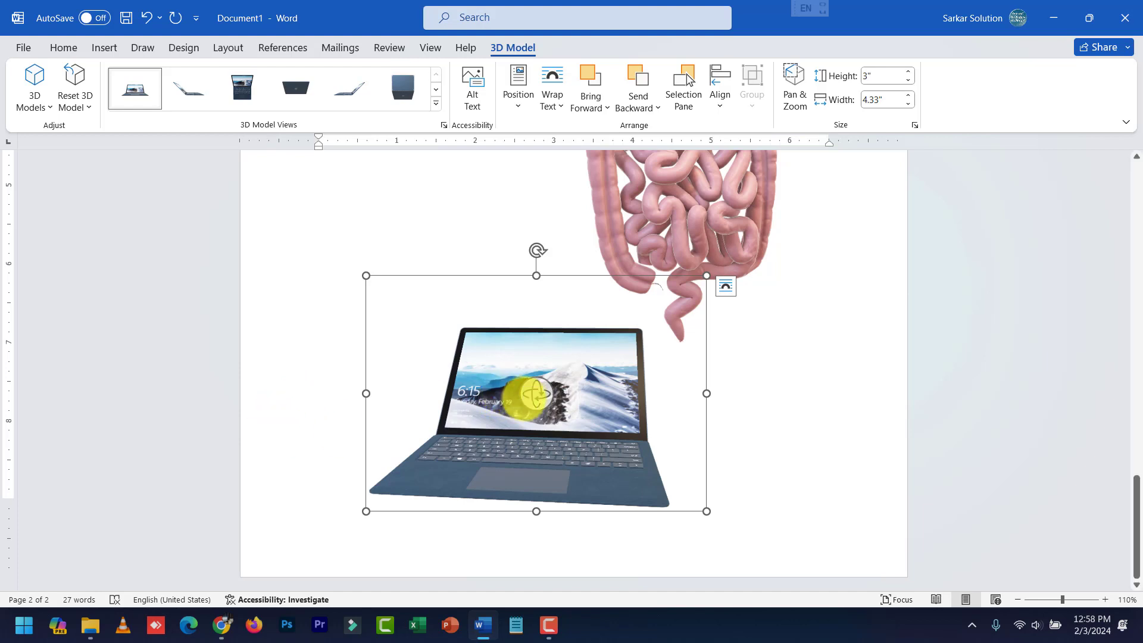
# Tilt the laptop model in 3D to expose its keyboard, and apply the preset view showing the open laptop from the front and above
pyautogui.moveTo(536, 393); pyautogui.dragTo(566, 461)
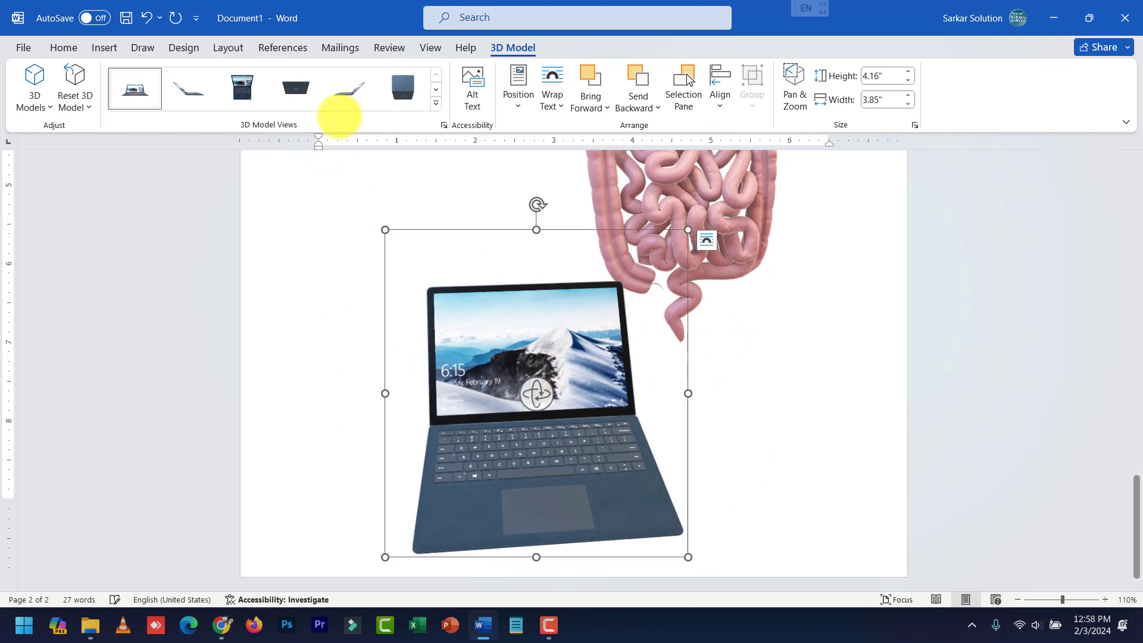
pyautogui.click(346, 90)
pyautogui.click(242, 88)
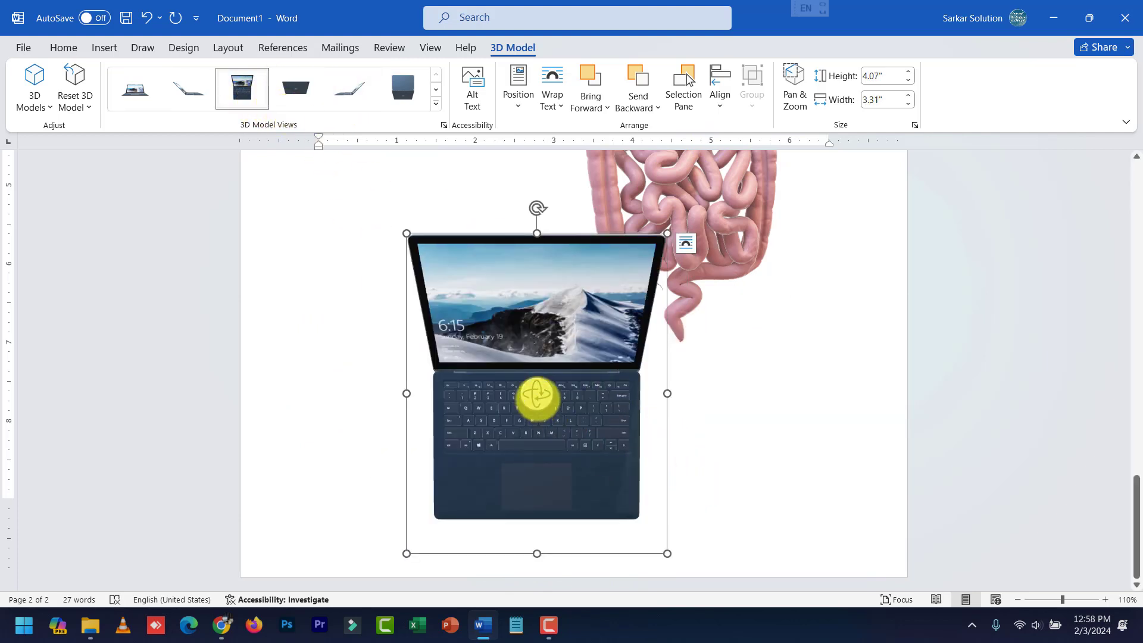
# Rotate the laptop model in 3D to a low side view about 2.37" by 4.84", and move it toward the page's left margin
pyautogui.moveTo(536, 395); pyautogui.dragTo(314, 196)
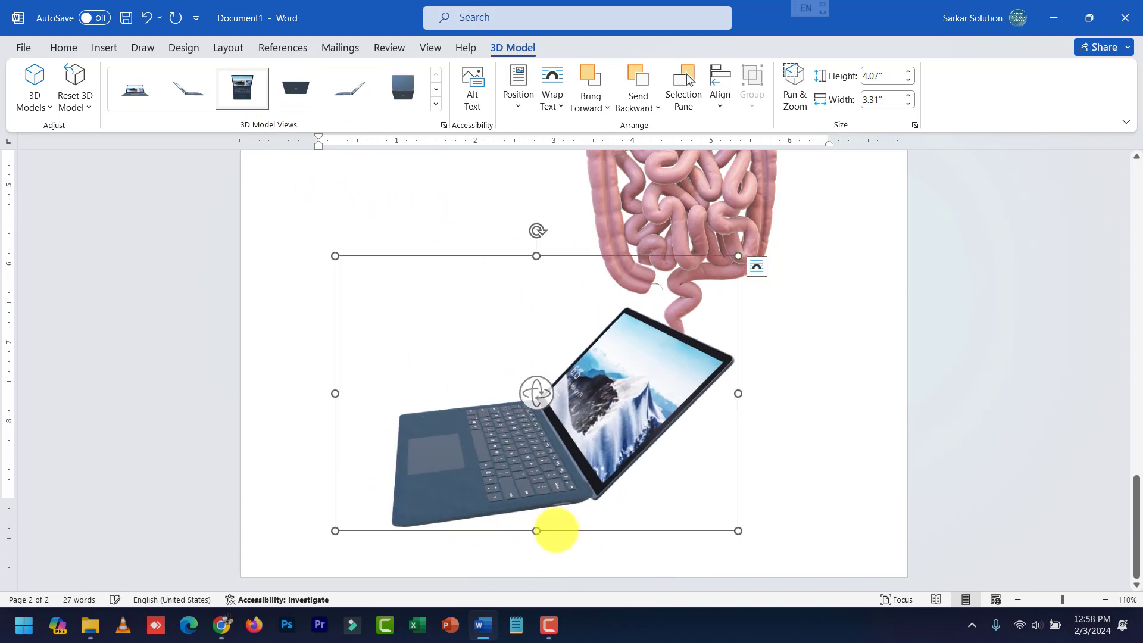
pyautogui.moveTo(530, 395); pyautogui.dragTo(499, 369)
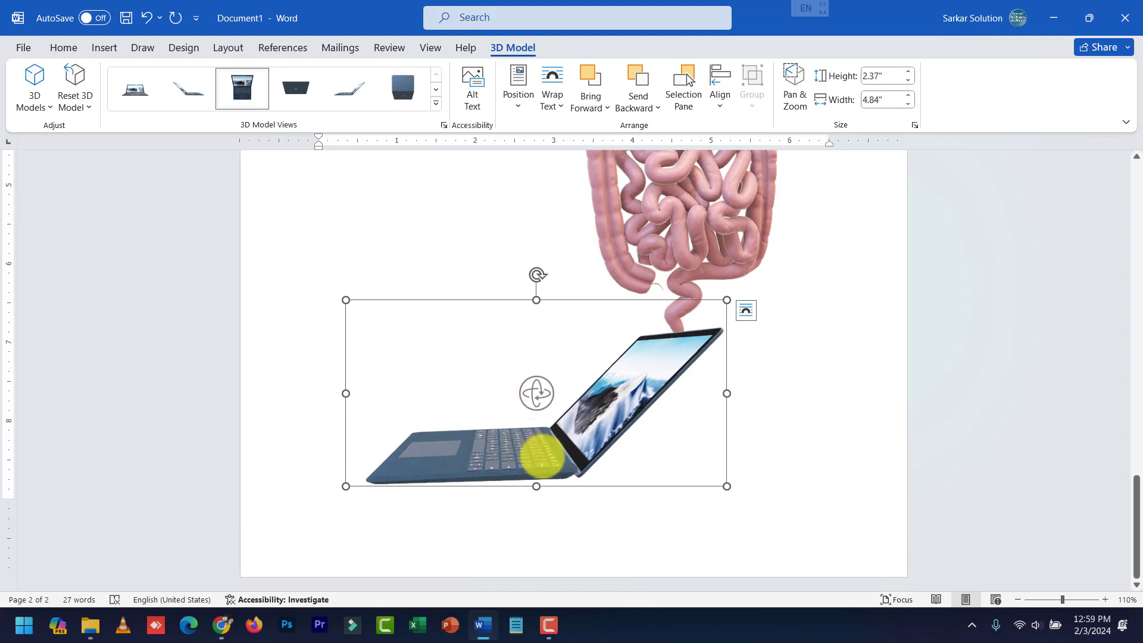
pyautogui.moveTo(541, 459); pyautogui.dragTo(475, 427)
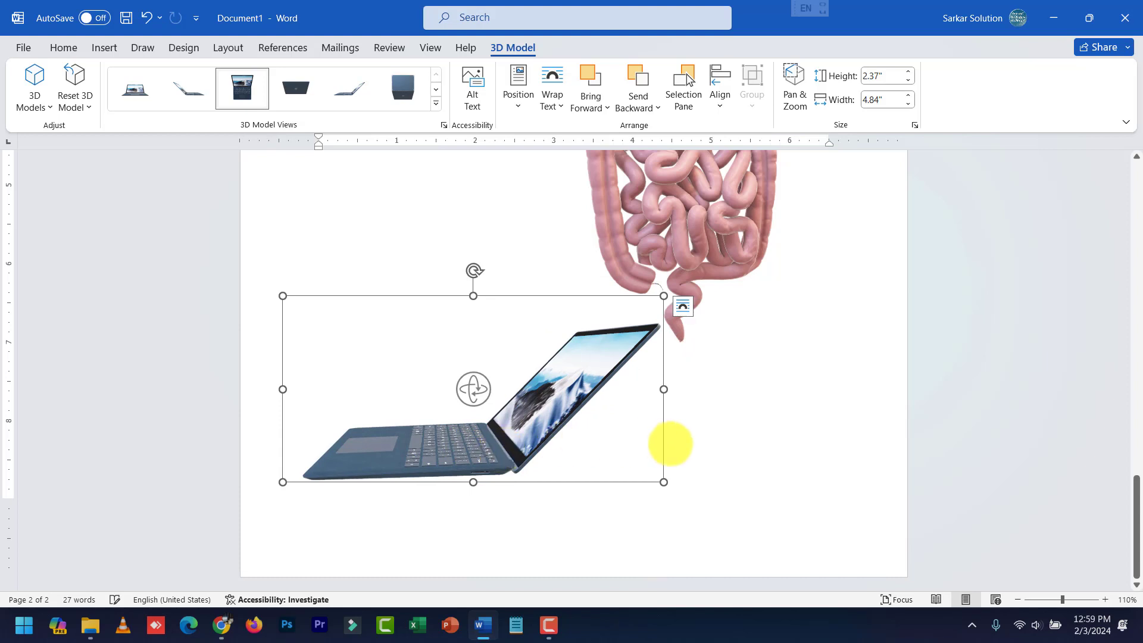
pyautogui.click(684, 462)
# Delete the digestive system, lungs and laptop 3D models from the second page
pyautogui.scroll(3, 693, 467)
pyautogui.scroll(-3, 688, 451)
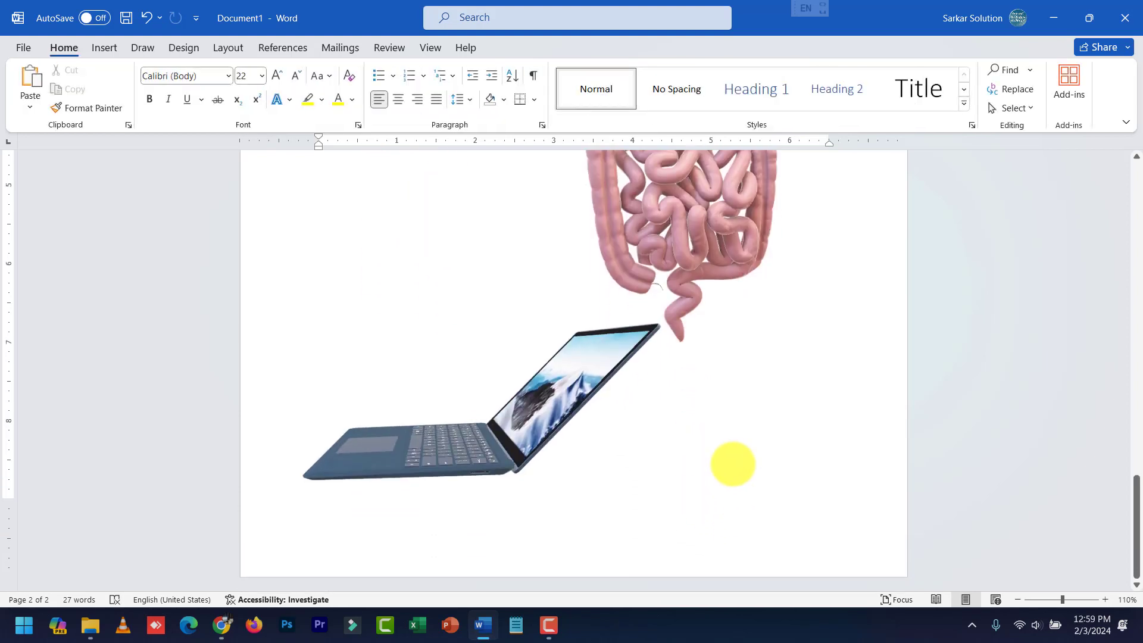
pyautogui.hotkey('ctrl', 'z')
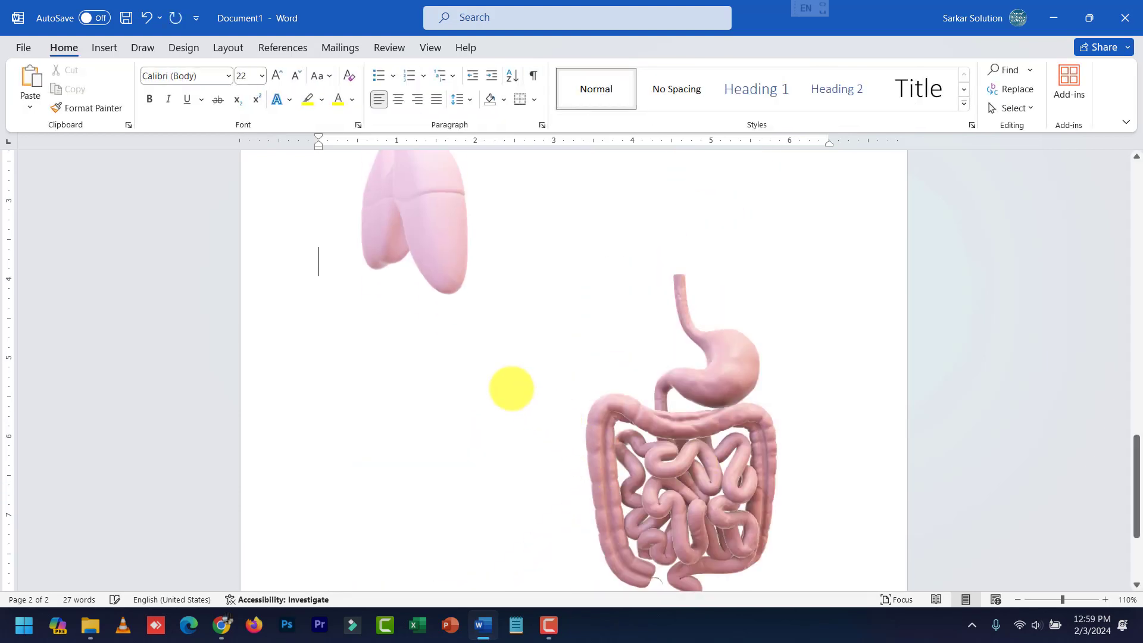
pyautogui.click(677, 433)
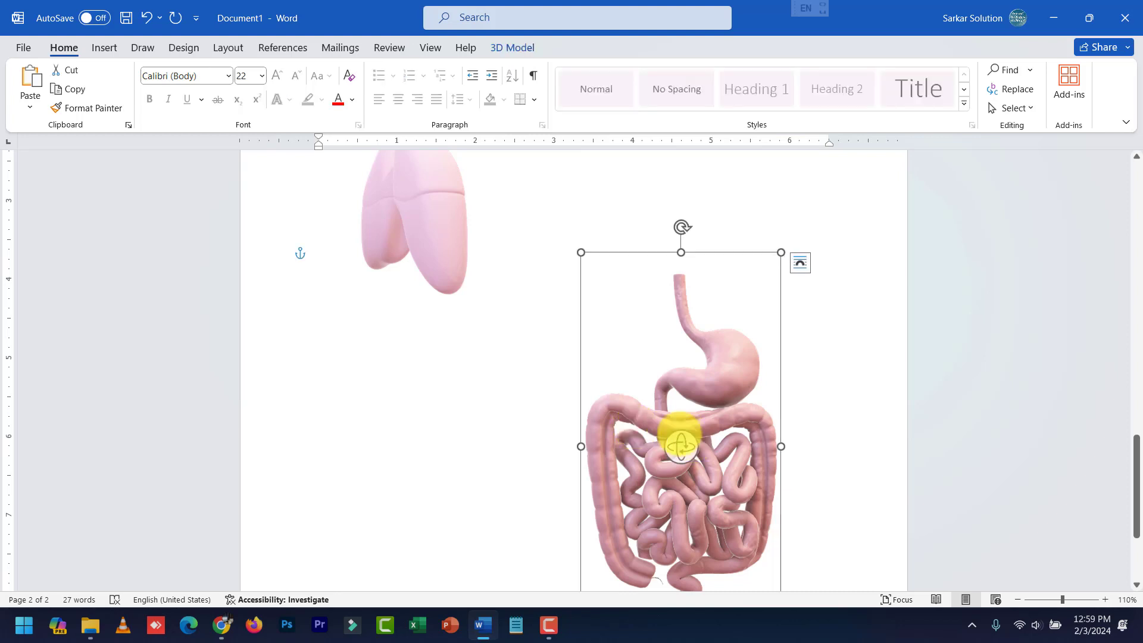
pyautogui.press('Delete')
pyautogui.click(445, 202)
pyautogui.press('Delete')
pyautogui.scroll(-4, 551, 482)
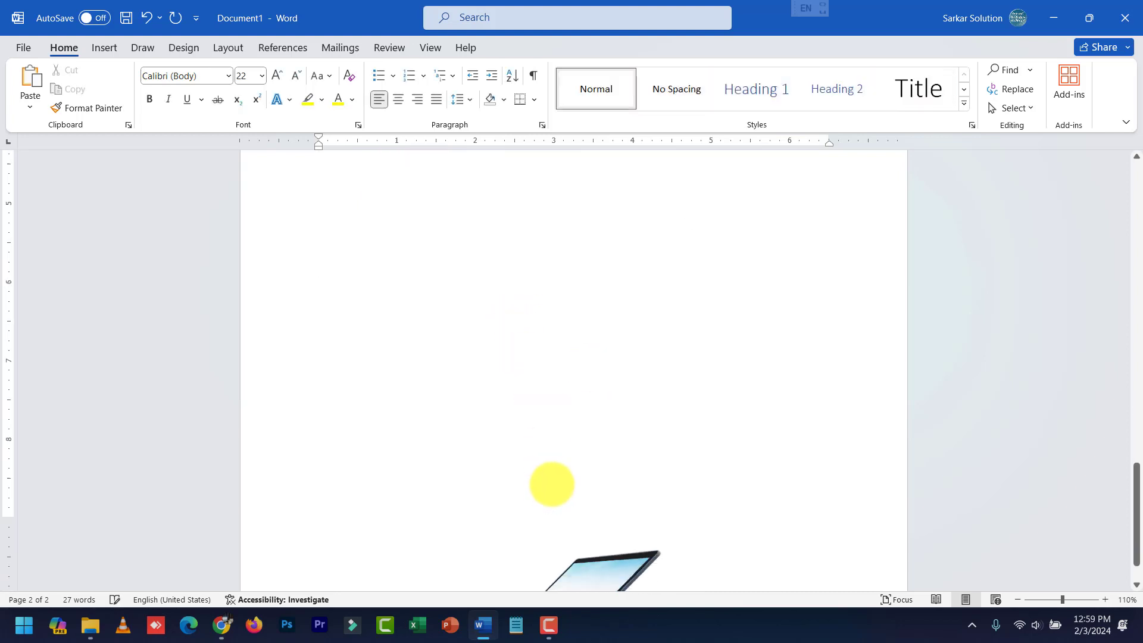
pyautogui.click(560, 525)
pyautogui.press('Delete')
pyautogui.scroll(3, 530, 398)
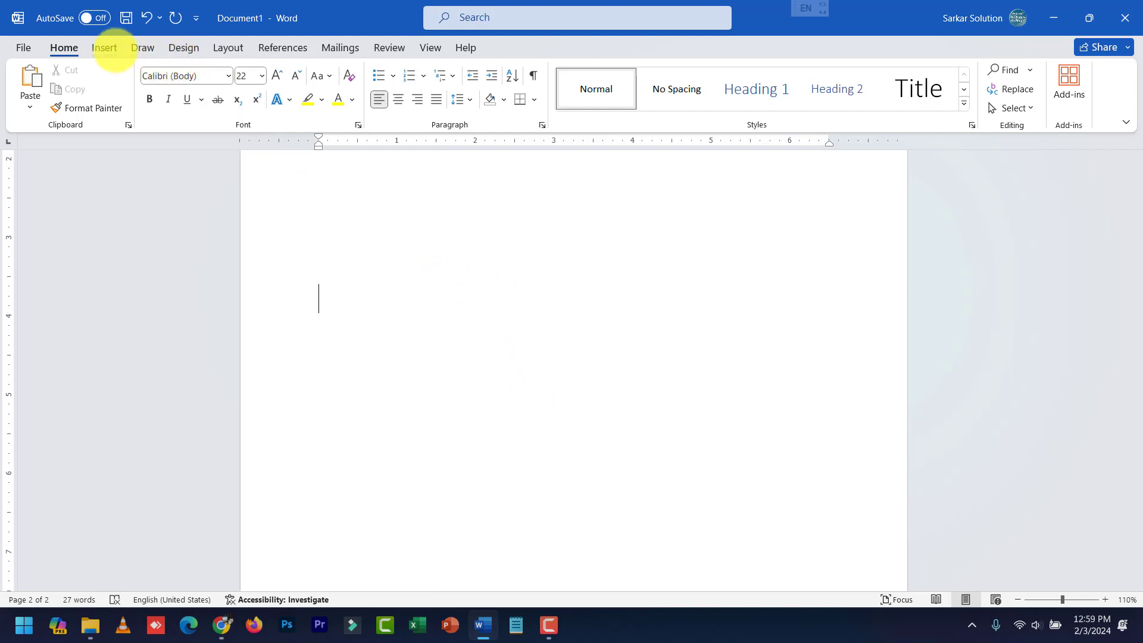
# Browse the Process and Cycle categories of SmartArt graphics, preview the Continuous Cycle layout, and close the chooser without inserting anything
pyautogui.click(110, 49)
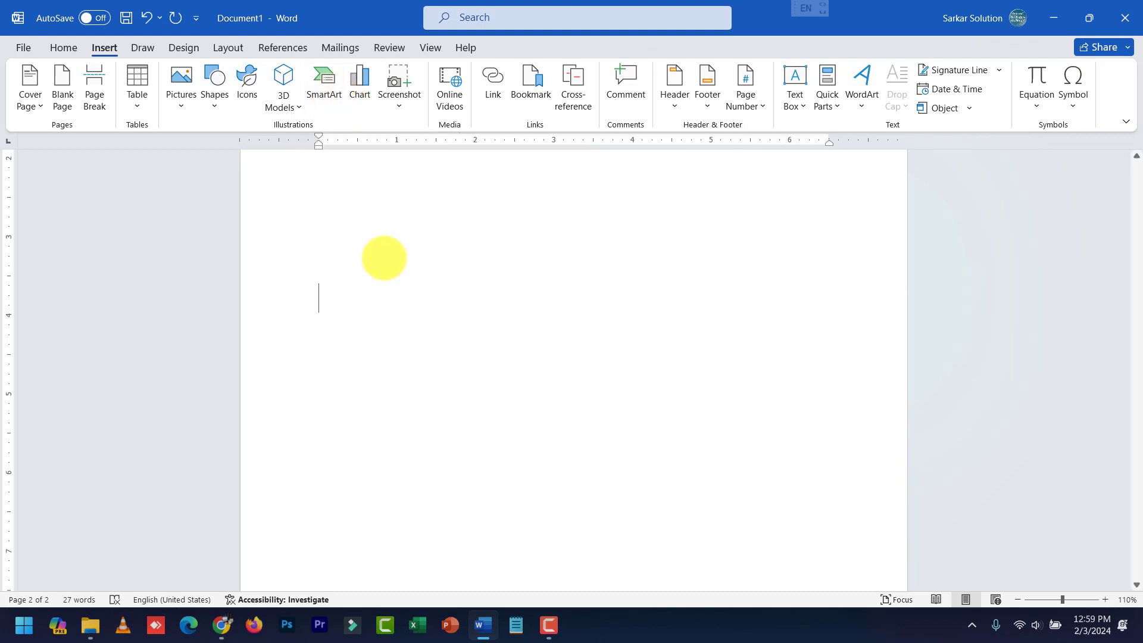
pyautogui.click(336, 77)
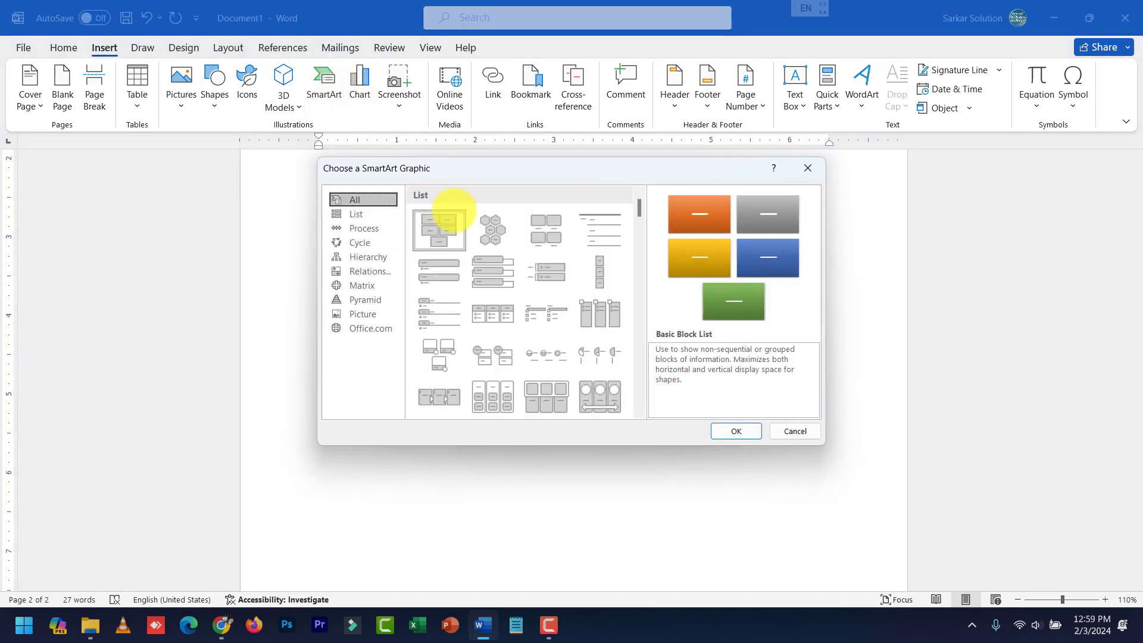
pyautogui.moveTo(504, 162); pyautogui.dragTo(506, 233)
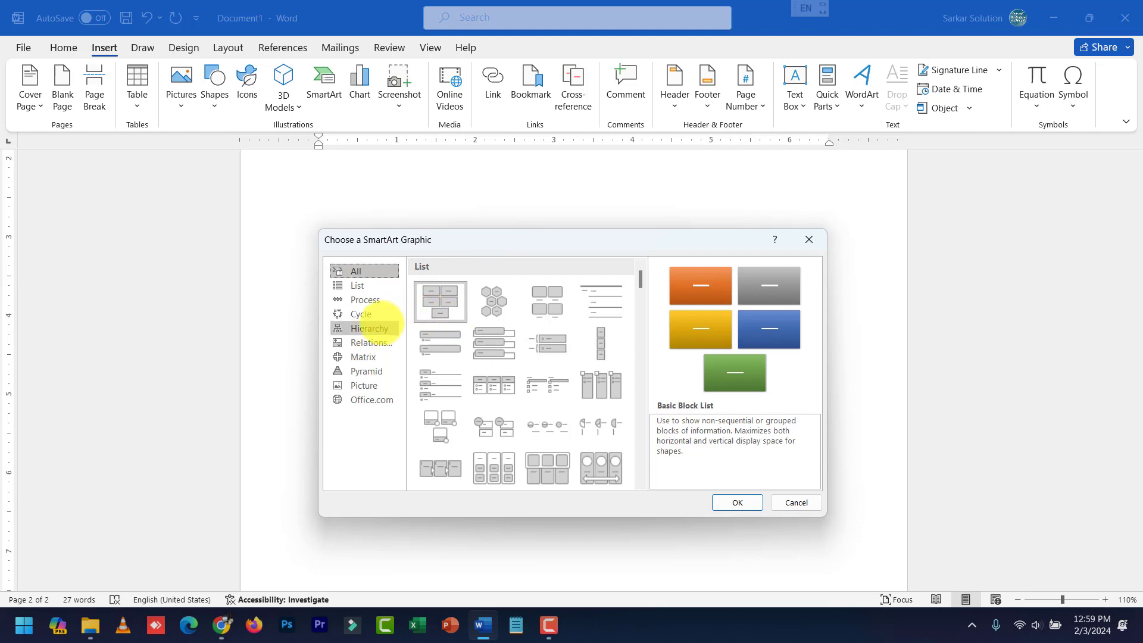
pyautogui.click(364, 314)
pyautogui.click(365, 300)
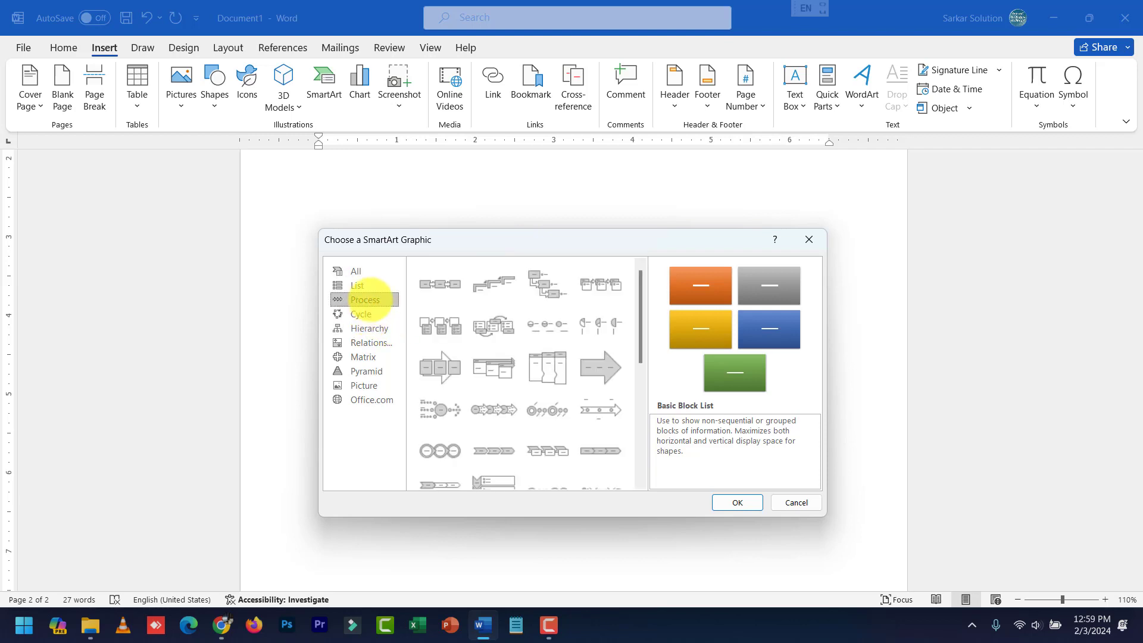
pyautogui.click(364, 313)
pyautogui.click(454, 335)
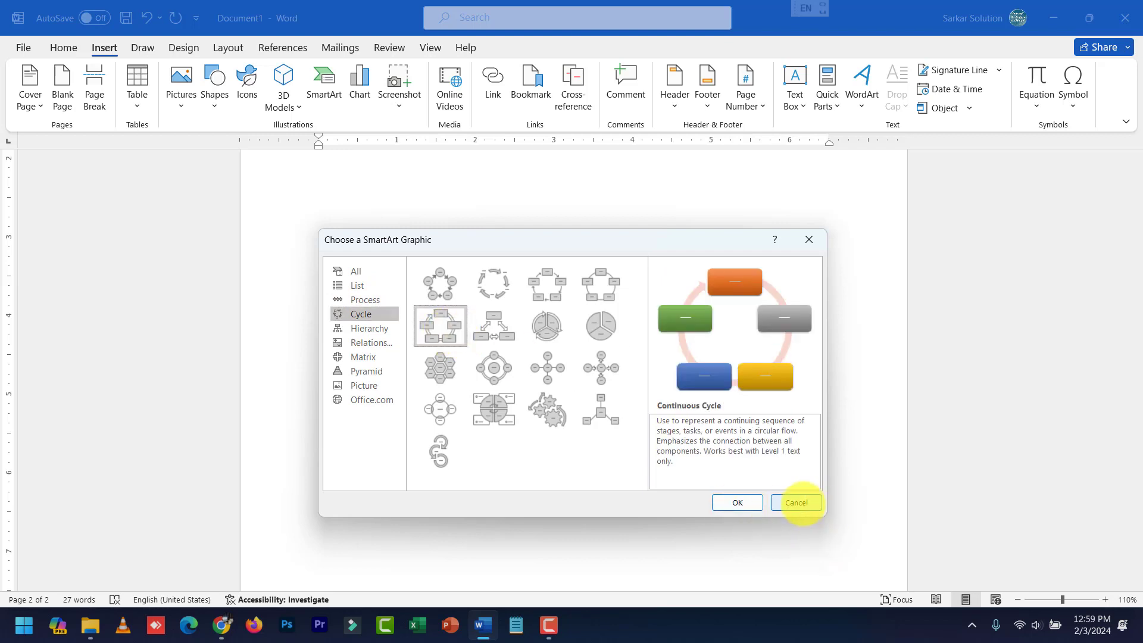
pyautogui.click(795, 503)
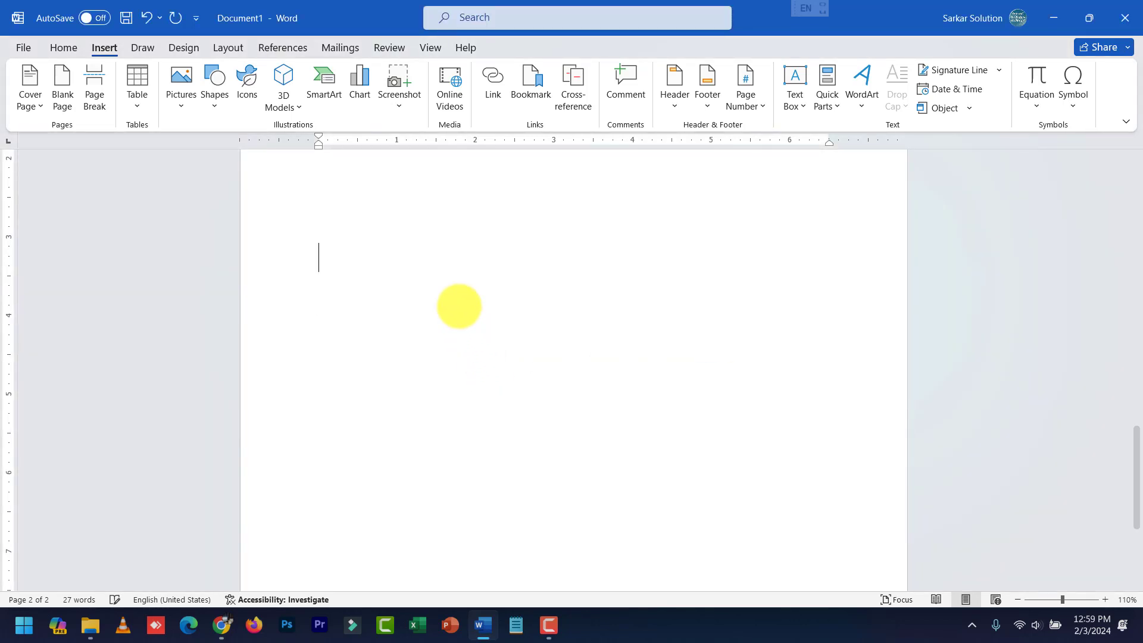
# Write the heading "Working Process of Computer" on the empty second page, with a blank line below it
pyautogui.write('Process of Computer')
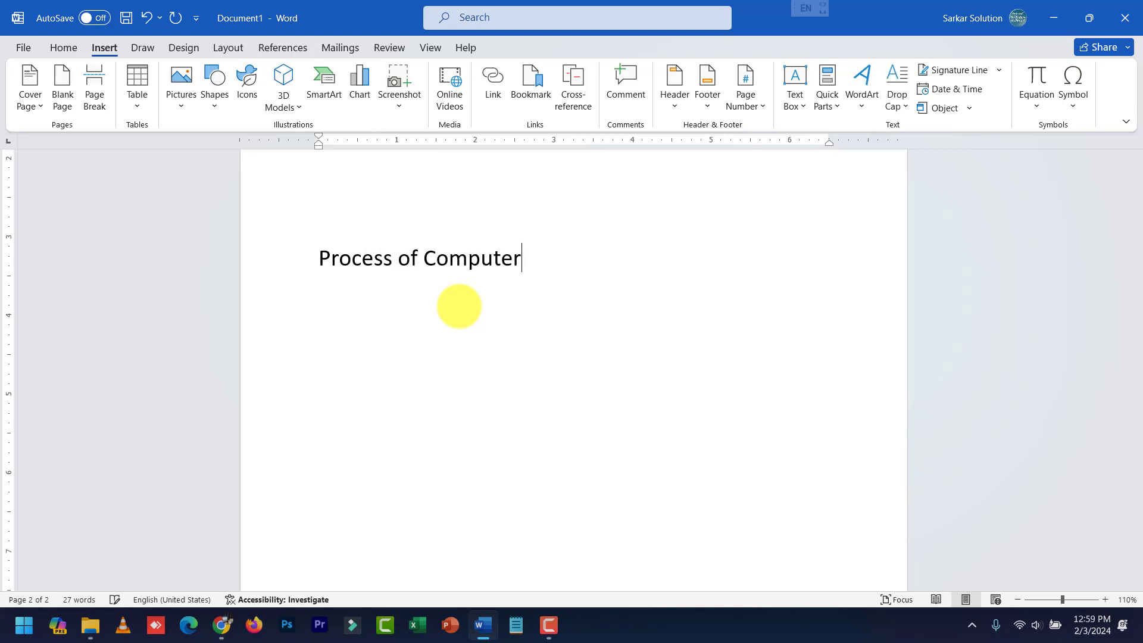
pyautogui.press('Return')
pyautogui.press('Up')
pyautogui.write('Wor')
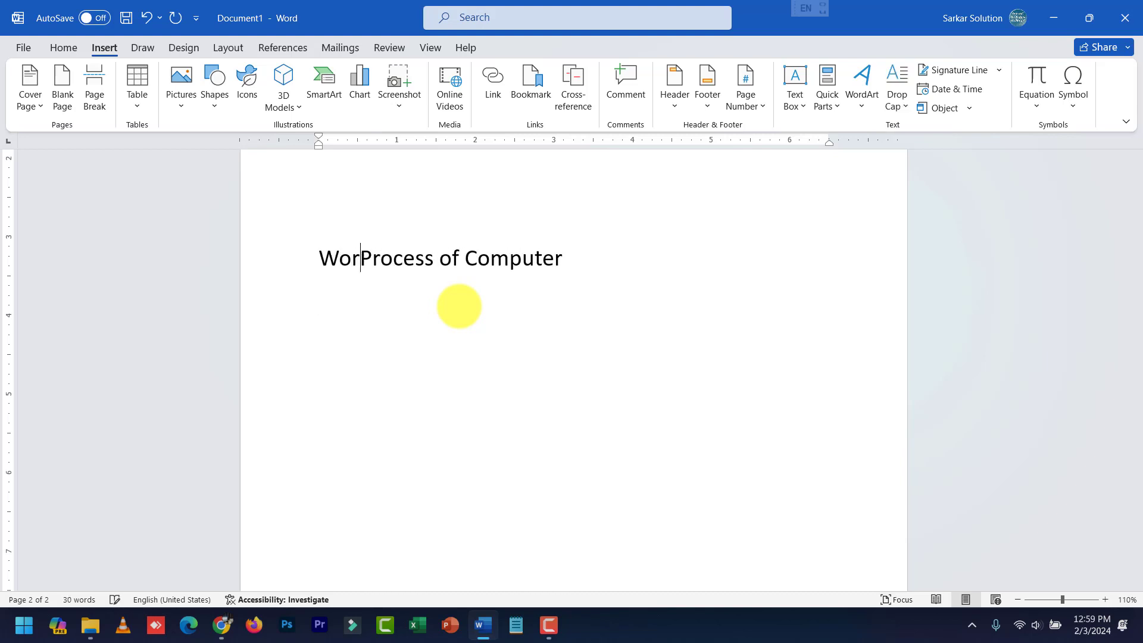
pyautogui.write('king')
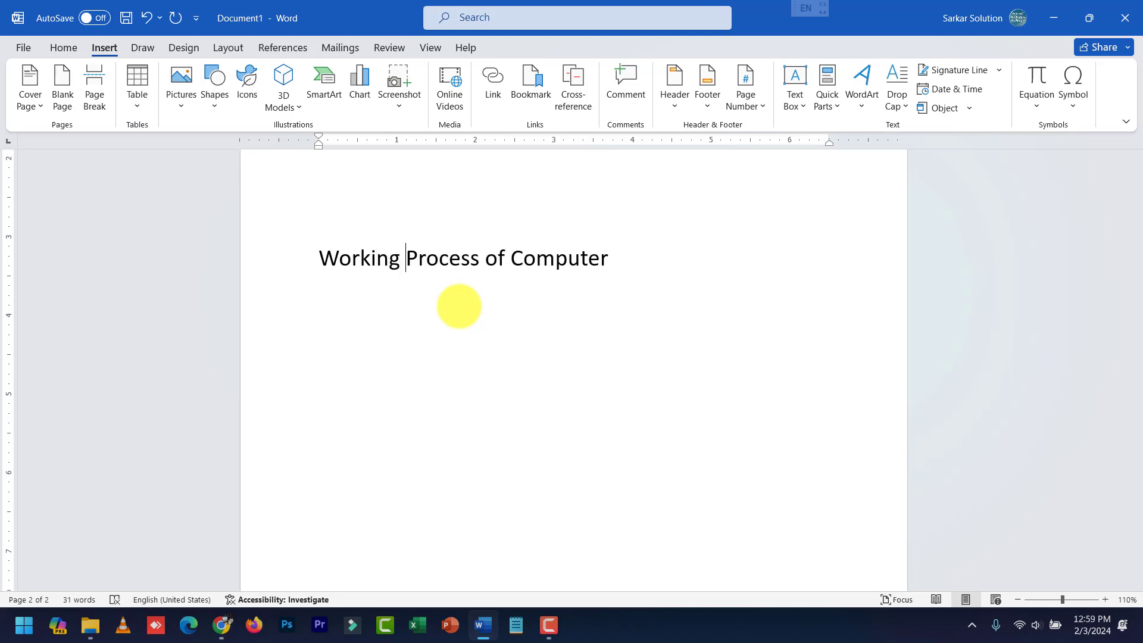
# List the stages Input, Process and Control on separate lines below the heading
pyautogui.click(459, 305)
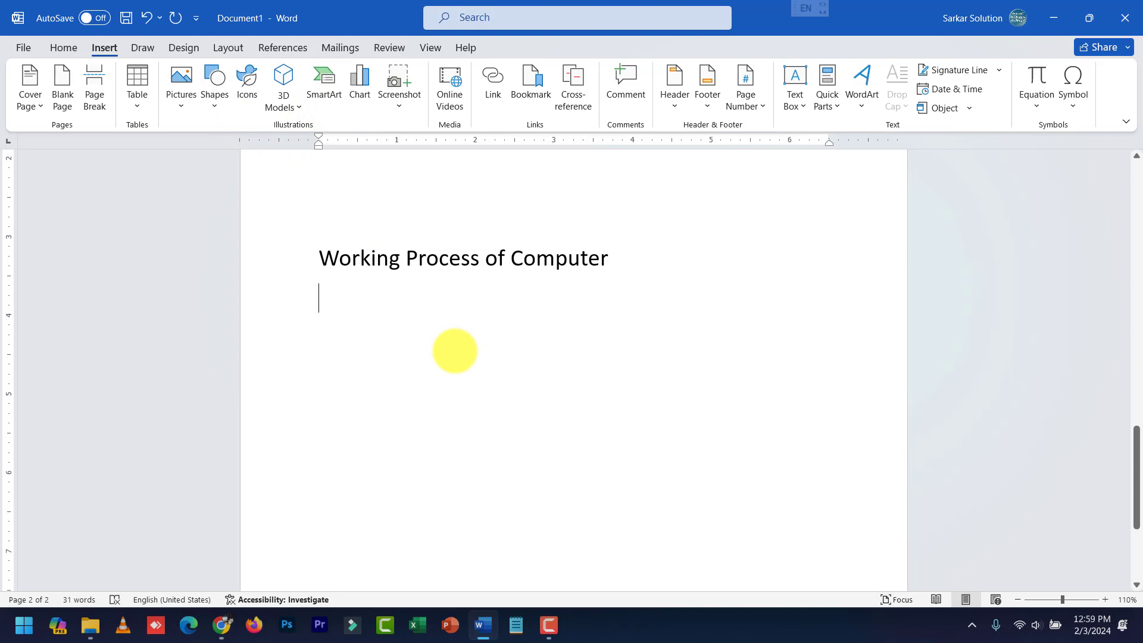
pyautogui.write('Input')
pyautogui.press('BackSpace')
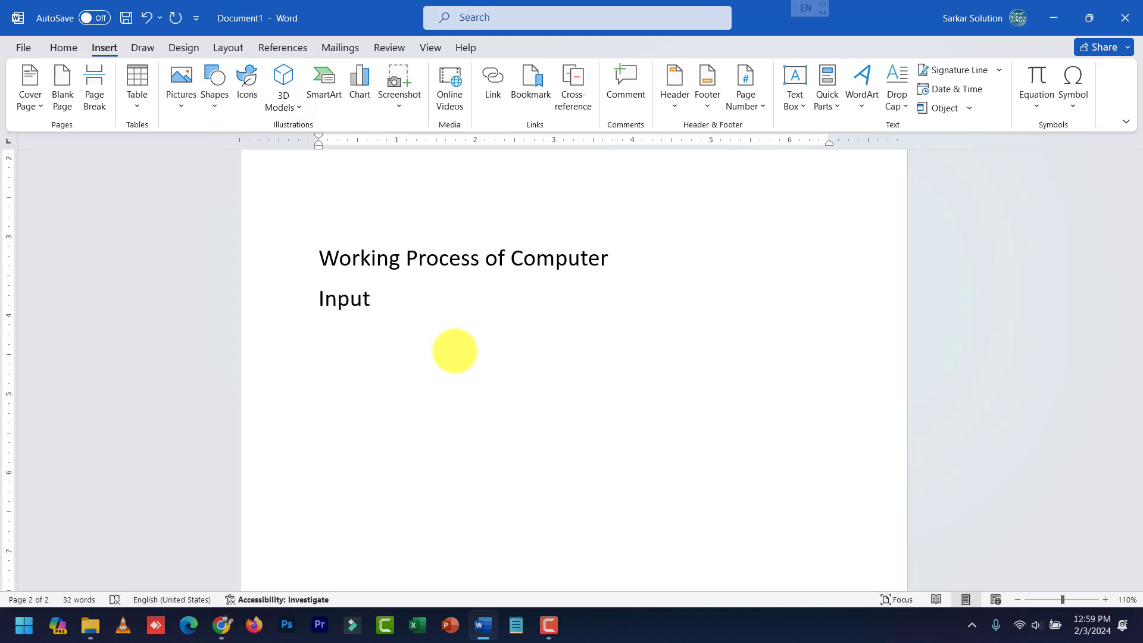
pyautogui.press('Return')
pyautogui.write('Process')
pyautogui.press('Return')
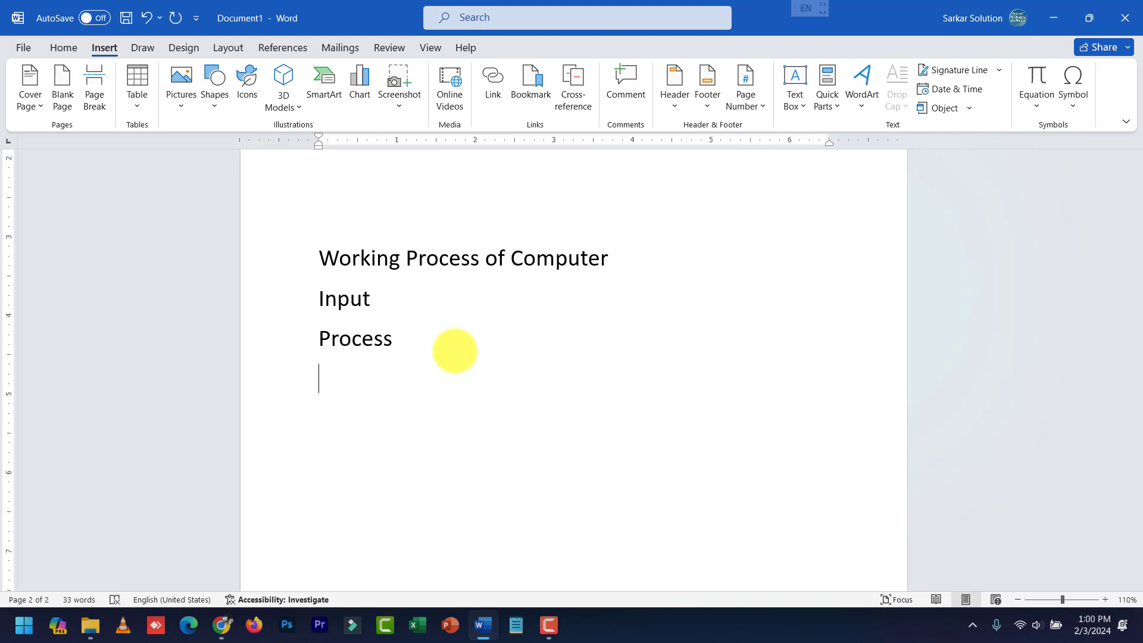
pyautogui.write('O')
pyautogui.press('BackSpace')
pyautogui.write('Control')
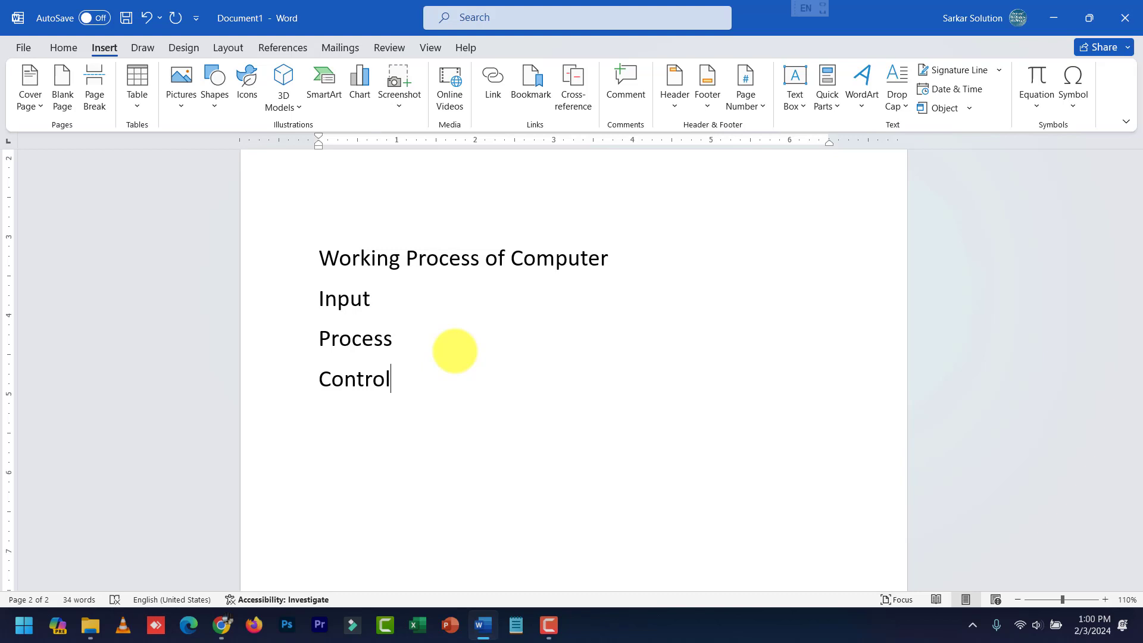
# Add the stages Output and Feedback on separate lines at the end of the list
pyautogui.press('Return')
pyautogui.write('Oupu')
pyautogui.press('BackSpace')
pyautogui.press('BackSpace')
pyautogui.write('tput')
pyautogui.press('Return')
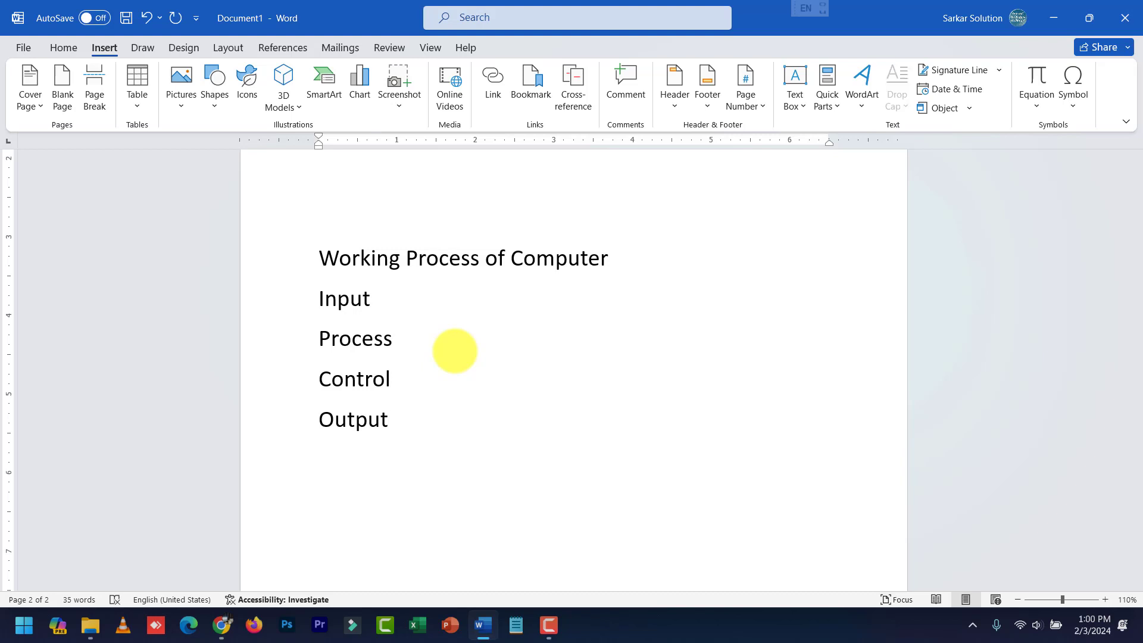
pyautogui.write('Feedba')
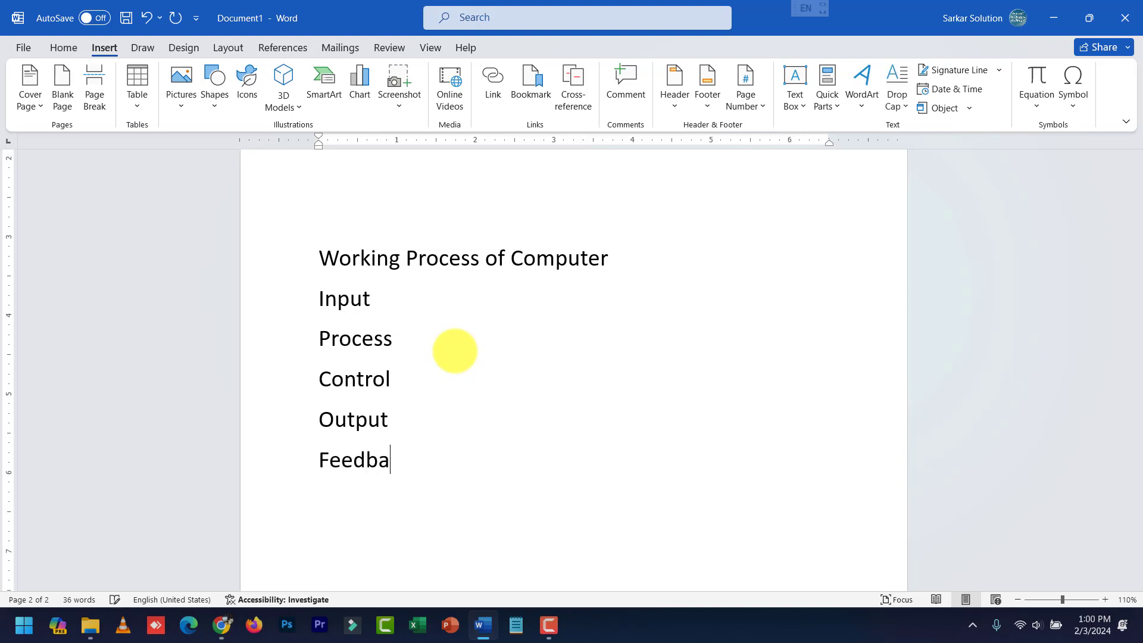
pyautogui.write('ck')
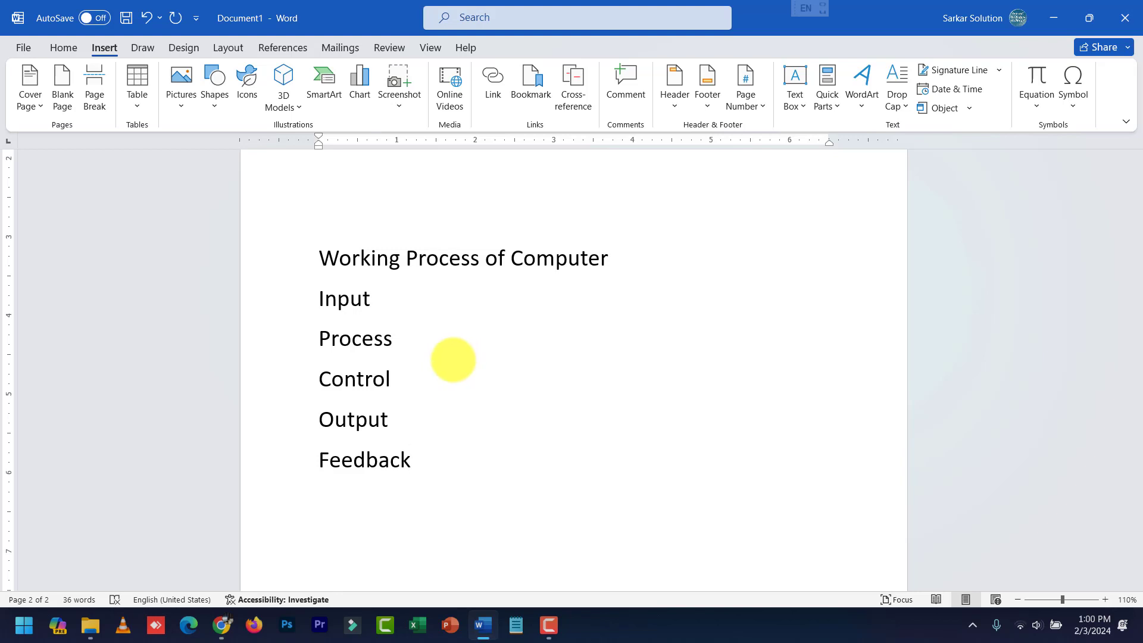
# Delete the five stage lines from Input to Feedback, keeping only the heading
pyautogui.moveTo(419, 457); pyautogui.dragTo(333, 320)
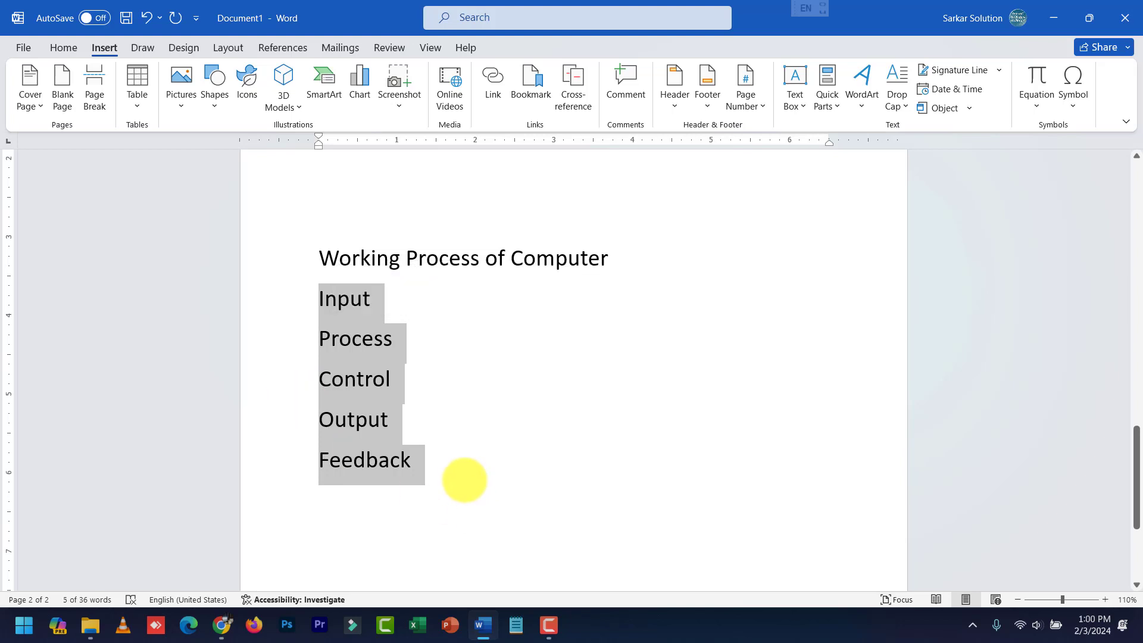
pyautogui.moveTo(437, 465); pyautogui.dragTo(283, 305)
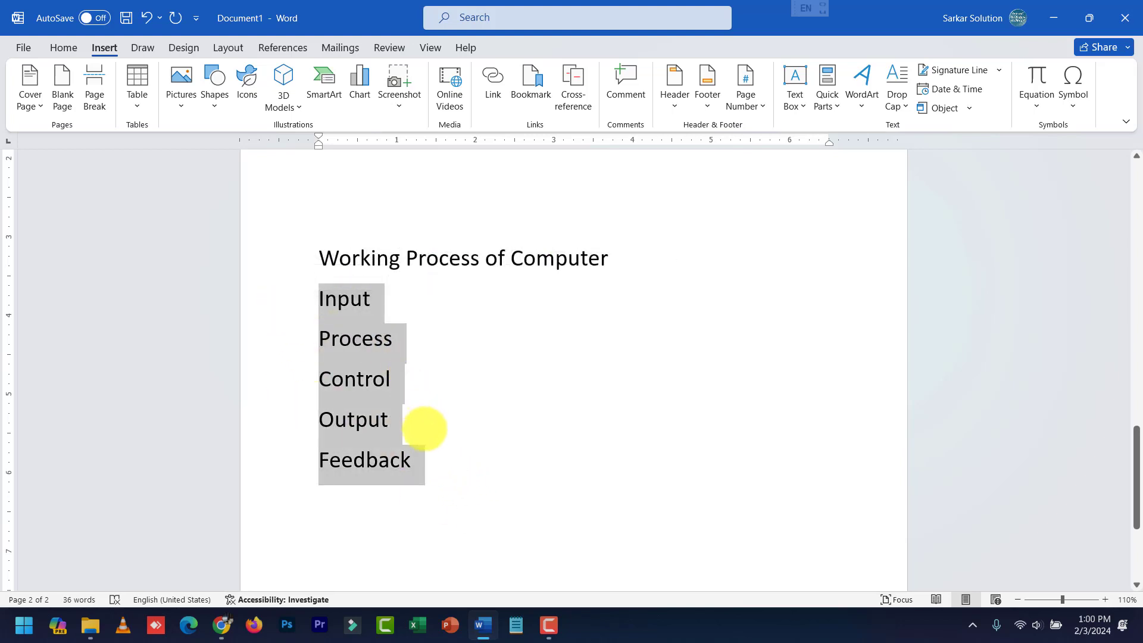
pyautogui.click(431, 445)
pyautogui.moveTo(408, 454); pyautogui.dragTo(230, 288)
pyautogui.press('Delete')
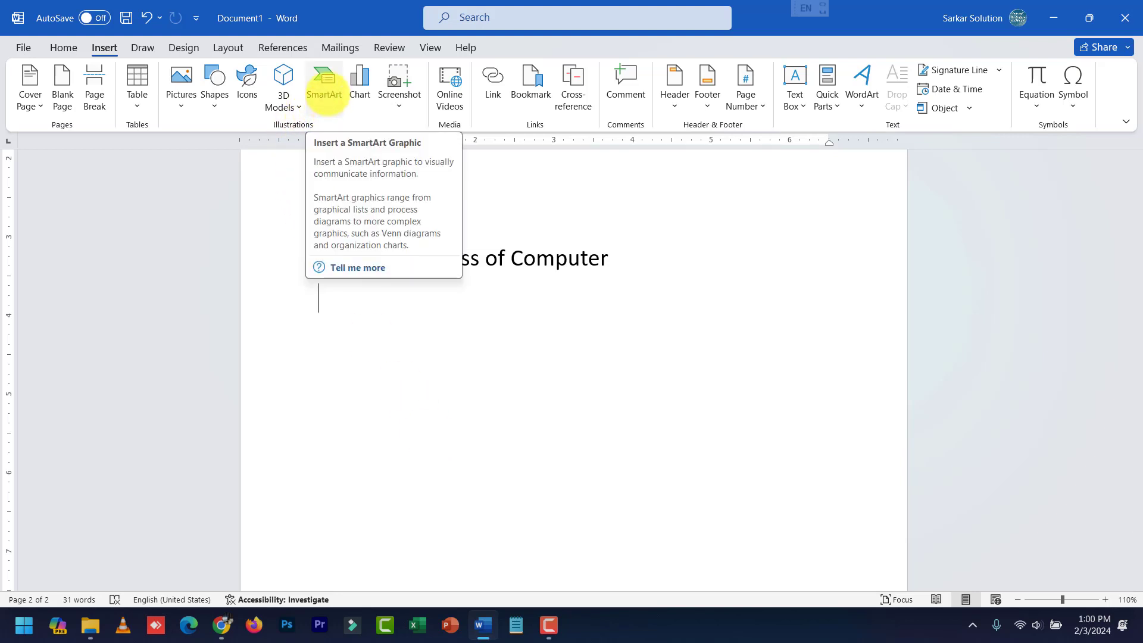
# Insert a Continuous Cycle SmartArt graphic below the heading "Working Process of Computer"
pyautogui.click(315, 90)
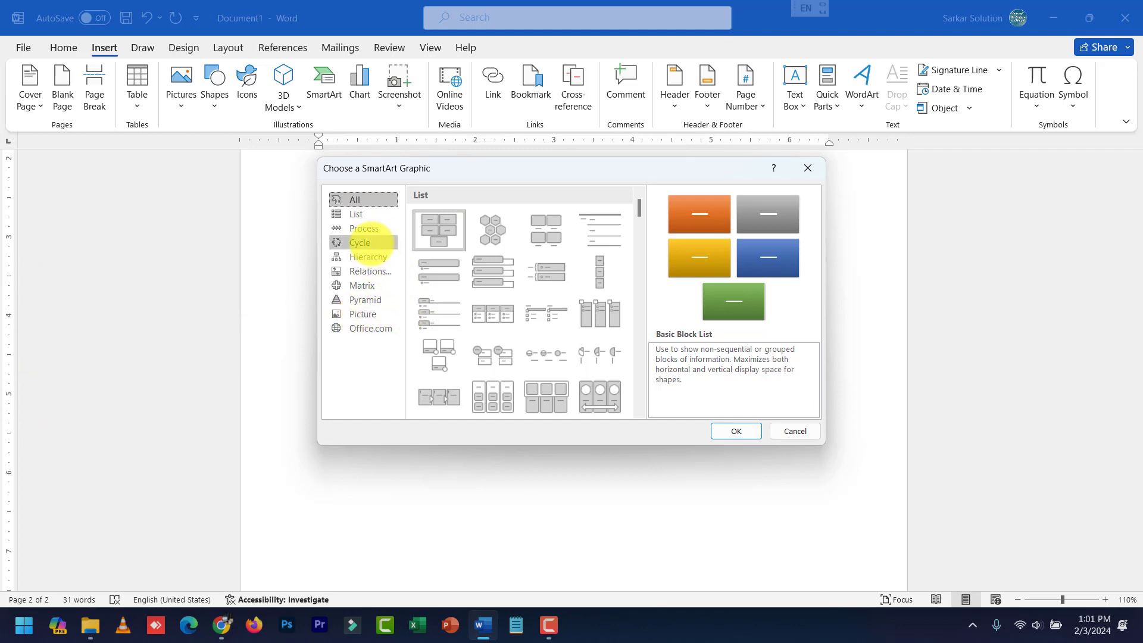
pyautogui.click(363, 229)
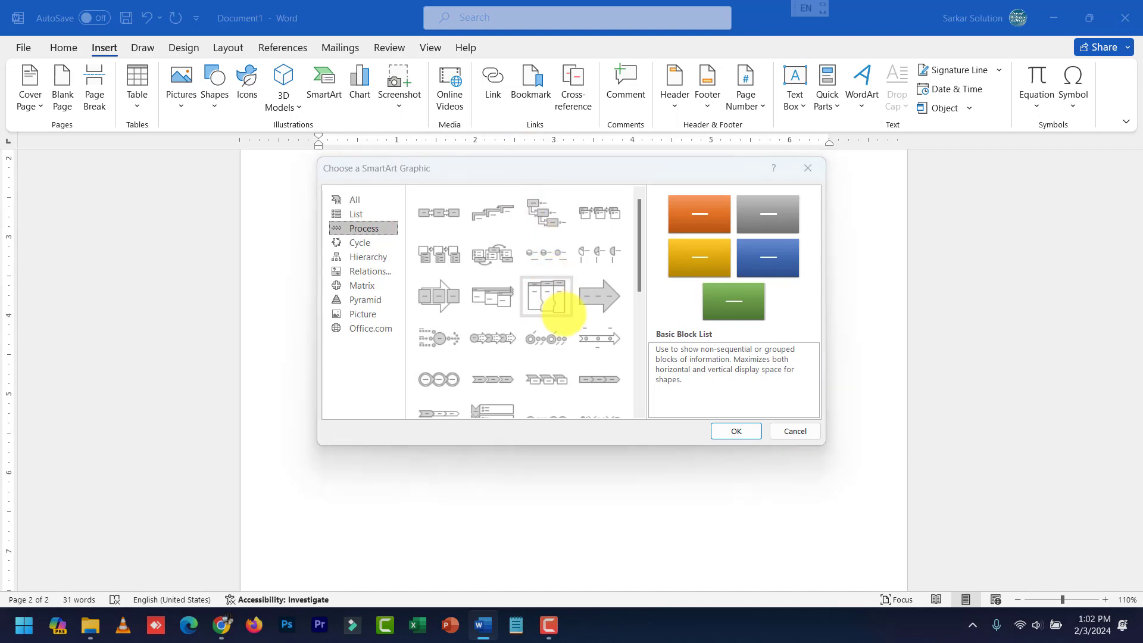
pyautogui.moveTo(554, 161); pyautogui.dragTo(493, 277)
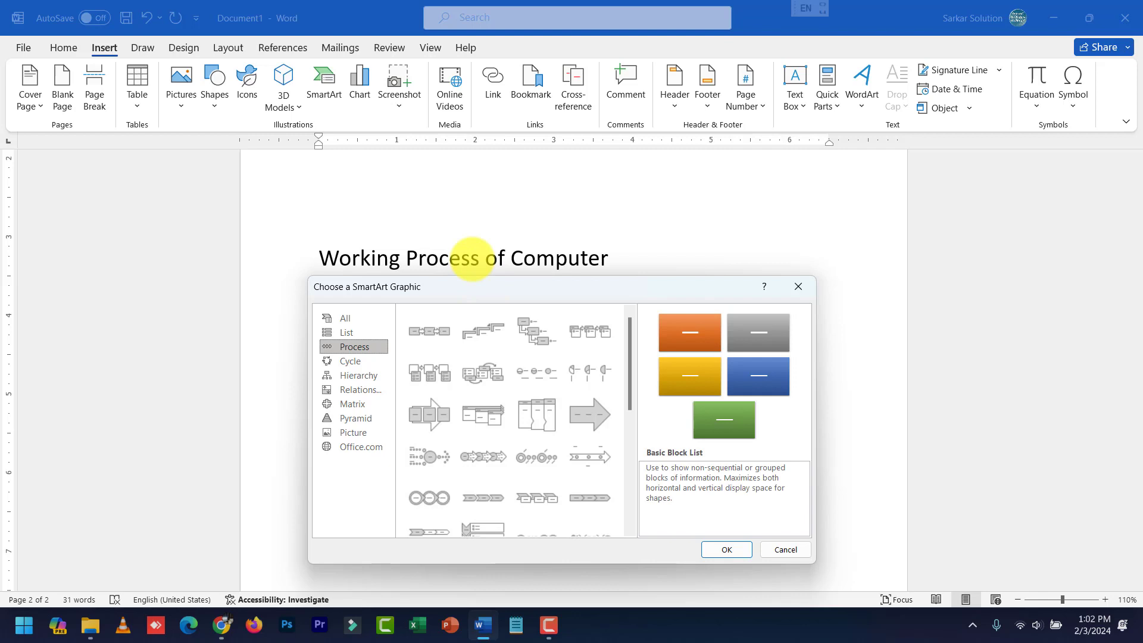
pyautogui.moveTo(506, 279); pyautogui.dragTo(685, 230)
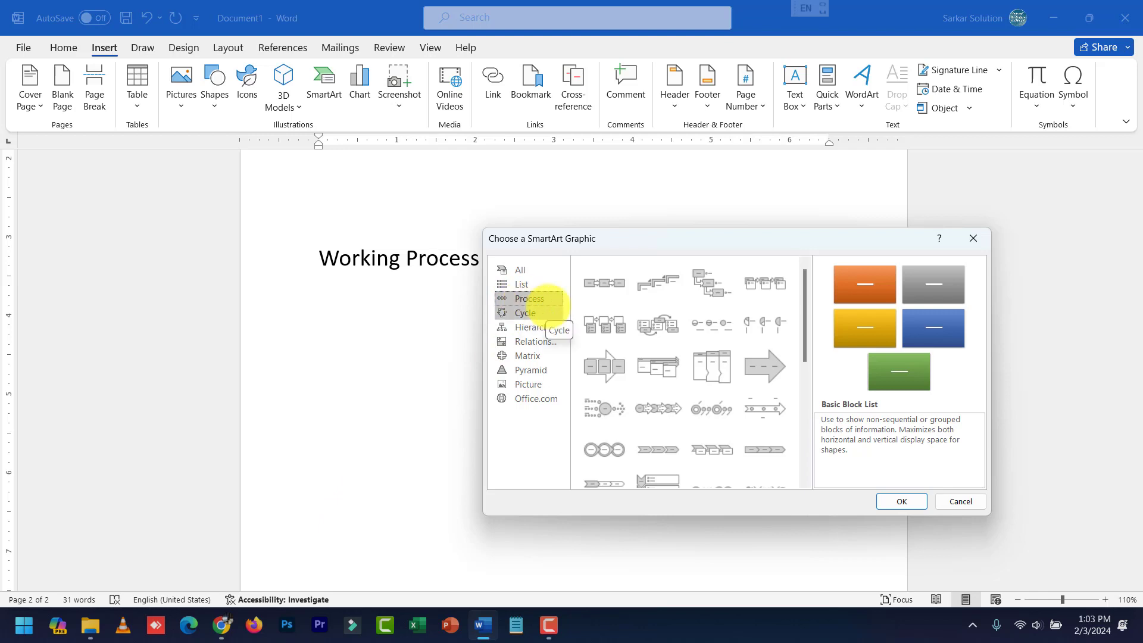
pyautogui.click(527, 314)
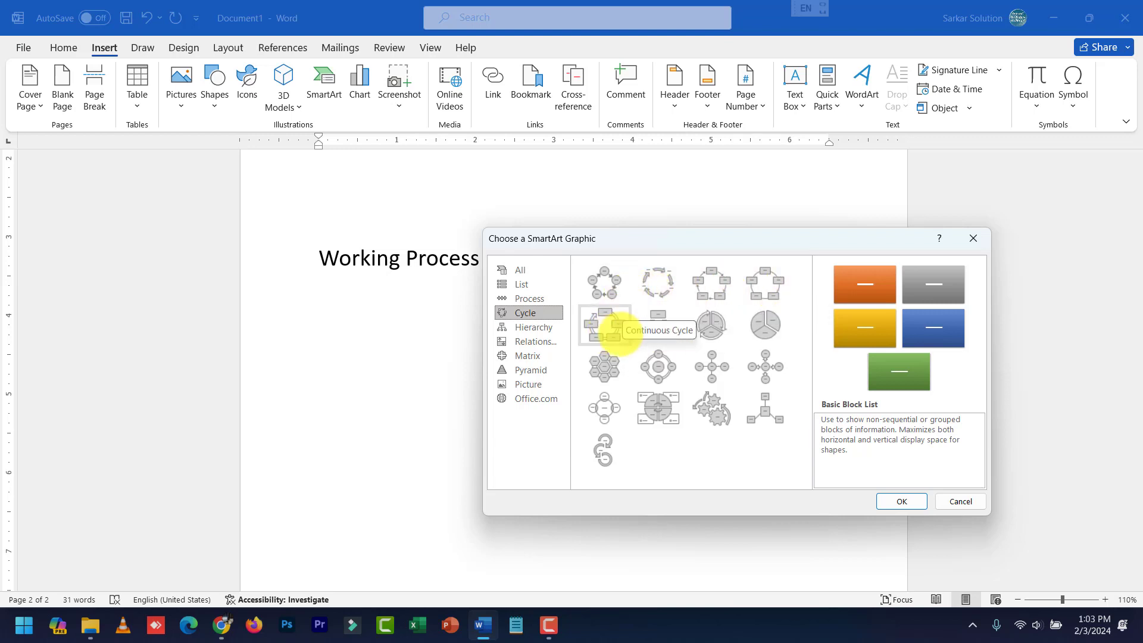
pyautogui.click(605, 325)
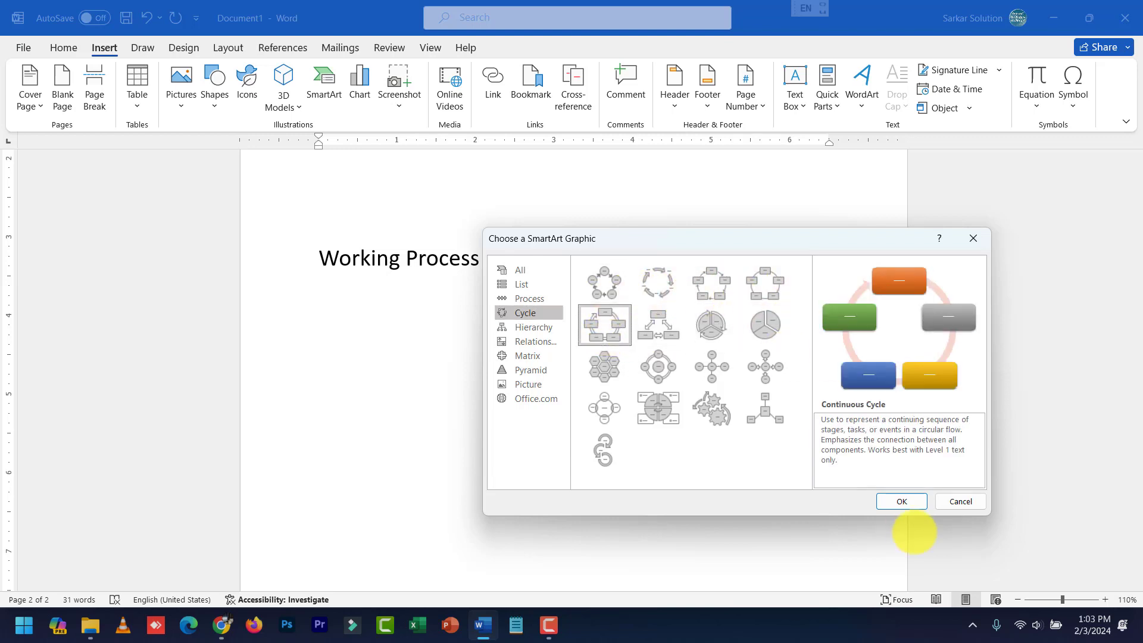
pyautogui.click(901, 501)
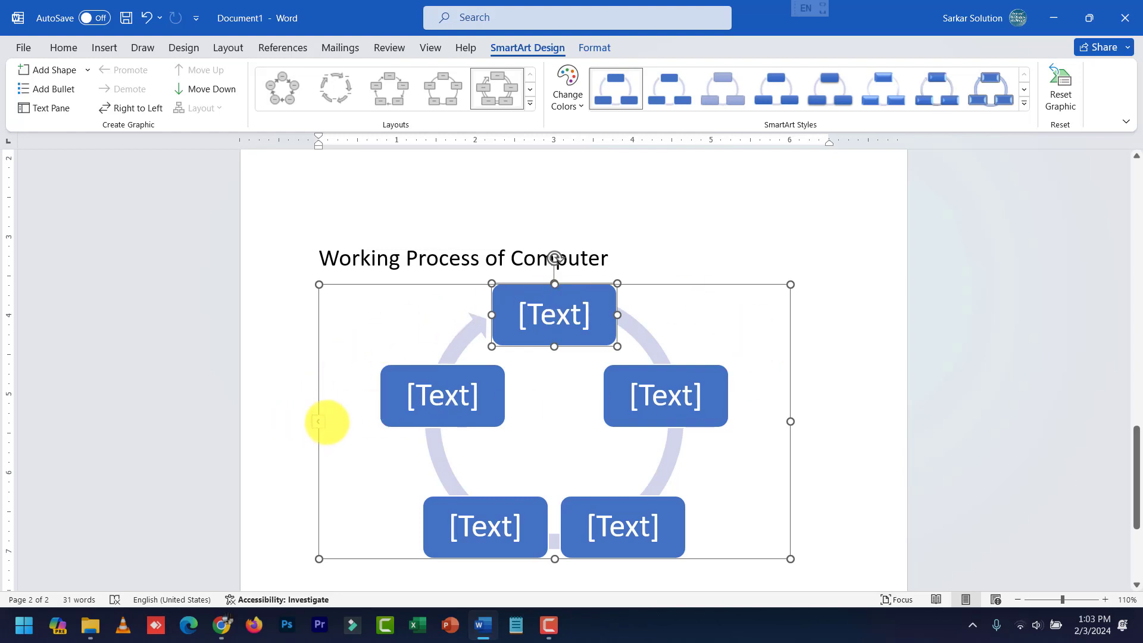
# Show the cycle diagram's text list and delete all its placeholder entries, leaving one empty entry
pyautogui.click(318, 422)
pyautogui.click(195, 378)
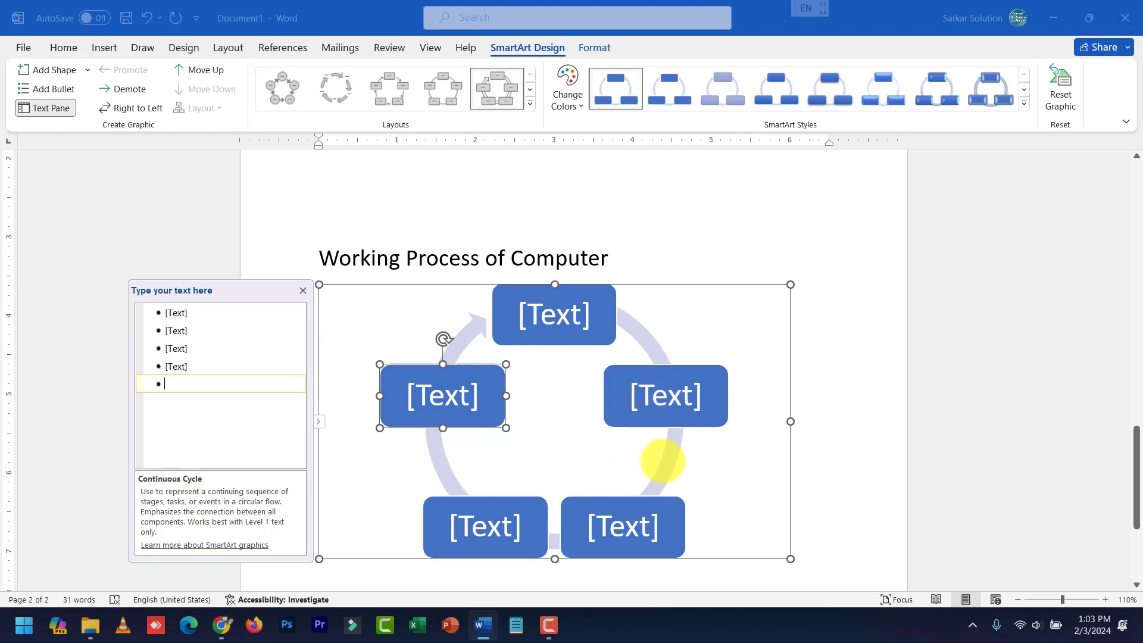
pyautogui.moveTo(199, 387); pyautogui.dragTo(153, 314)
pyautogui.press('Delete')
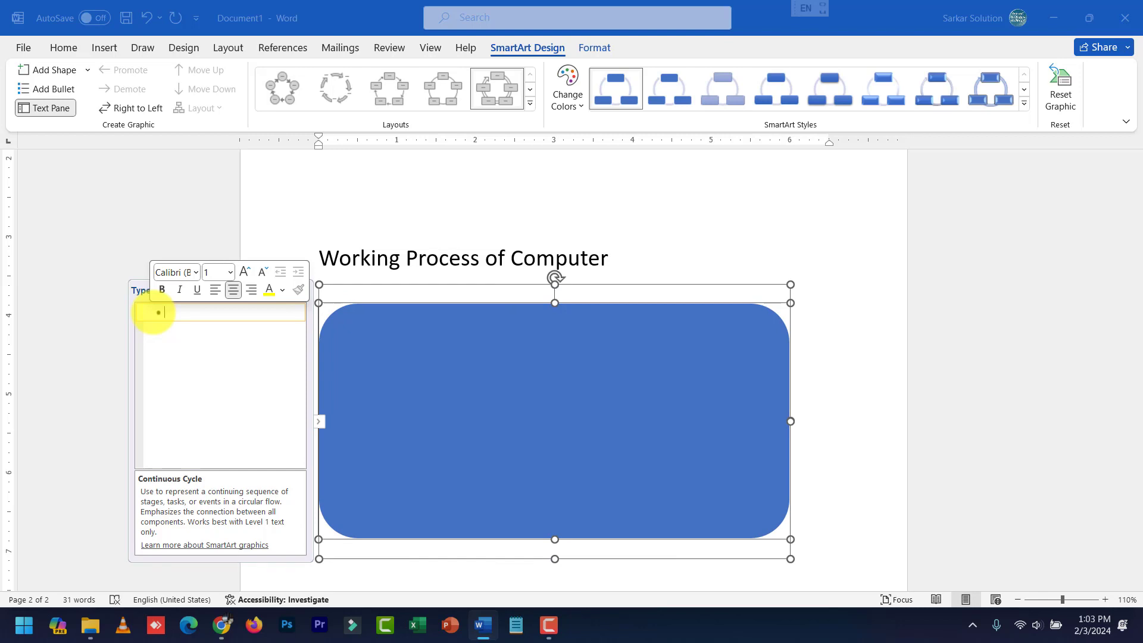
# Enter Input, Process and Control as the first three stages of the cycle diagram
pyautogui.write('Input')
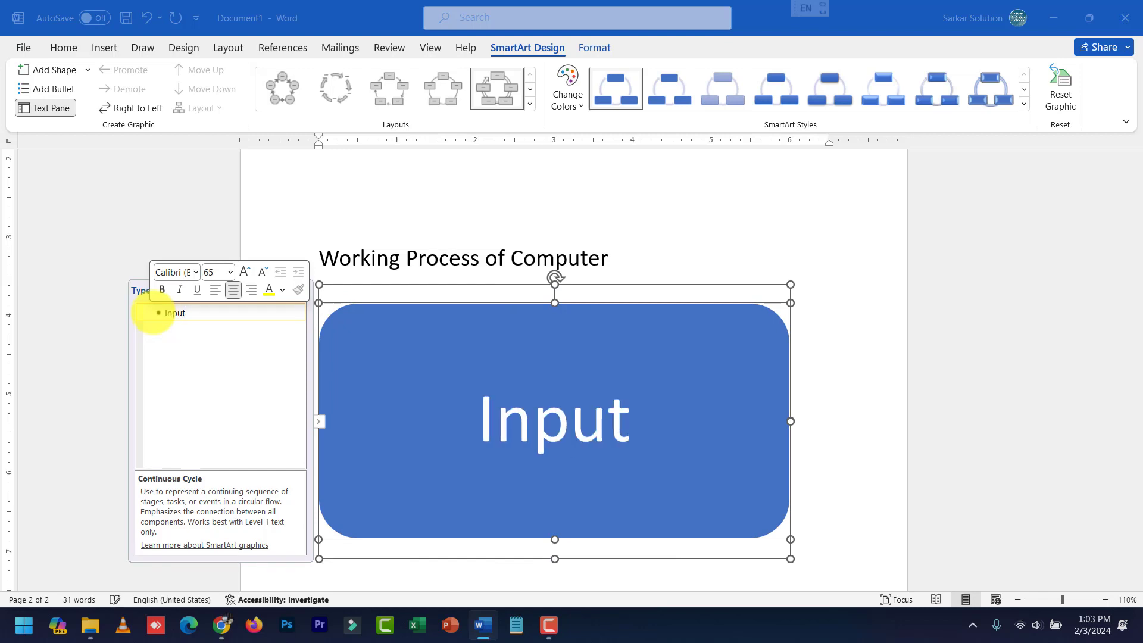
pyautogui.press('Return')
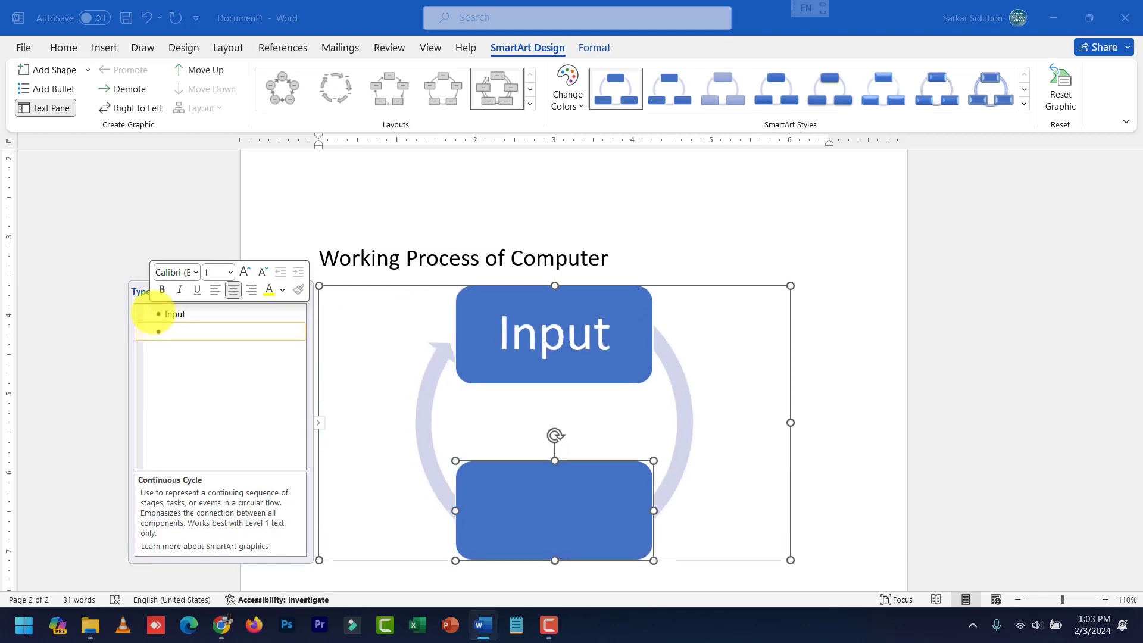
pyautogui.write('Process')
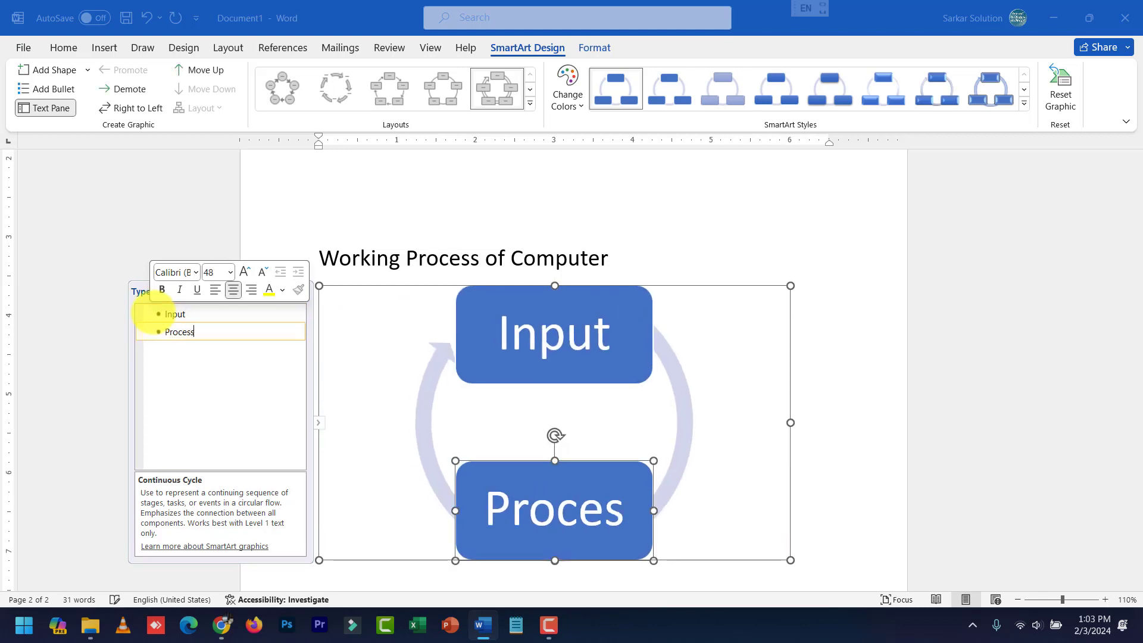
pyautogui.press('Return')
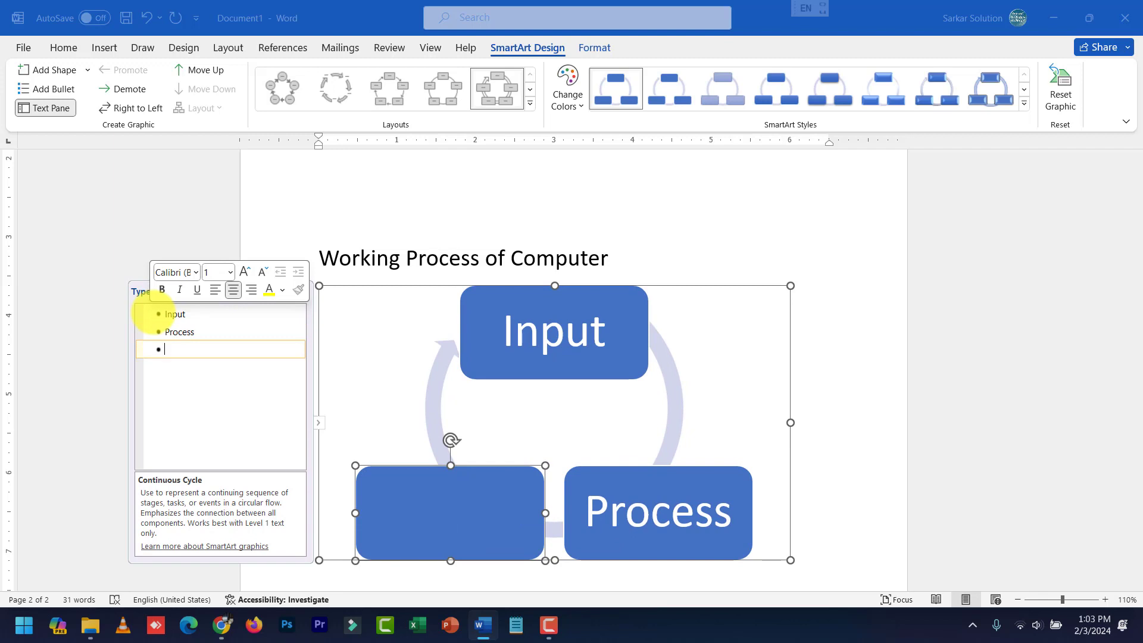
pyautogui.write('Cont')
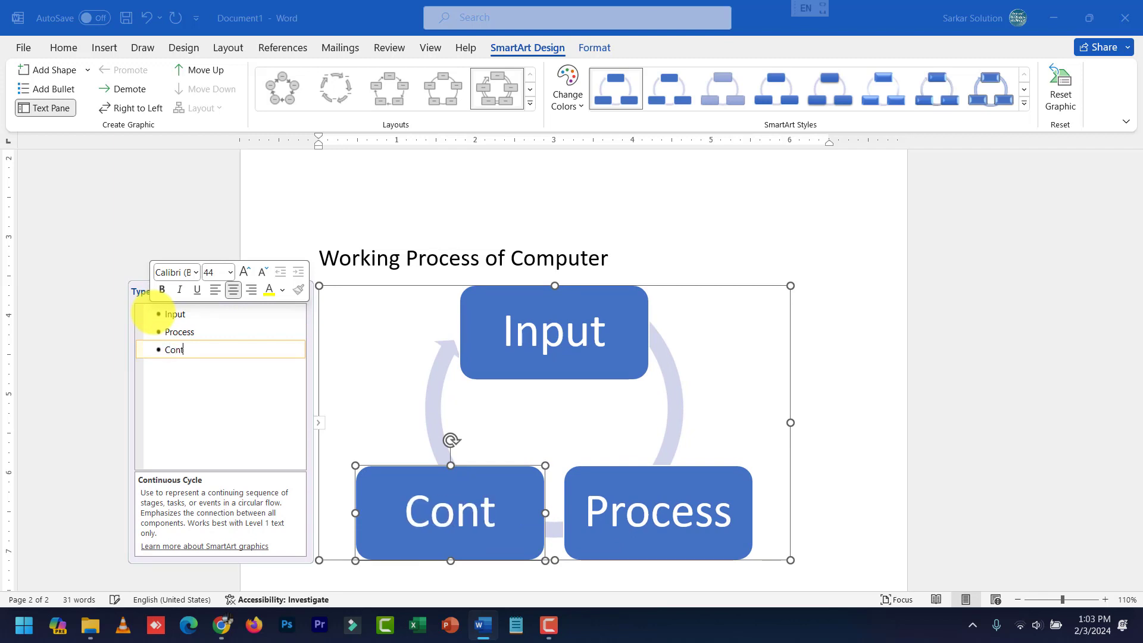
pyautogui.write('rol')
# Add Output and Feedback as the fourth and fifth stages of the cycle diagram
pyautogui.press('Return')
pyautogui.write('Outp')
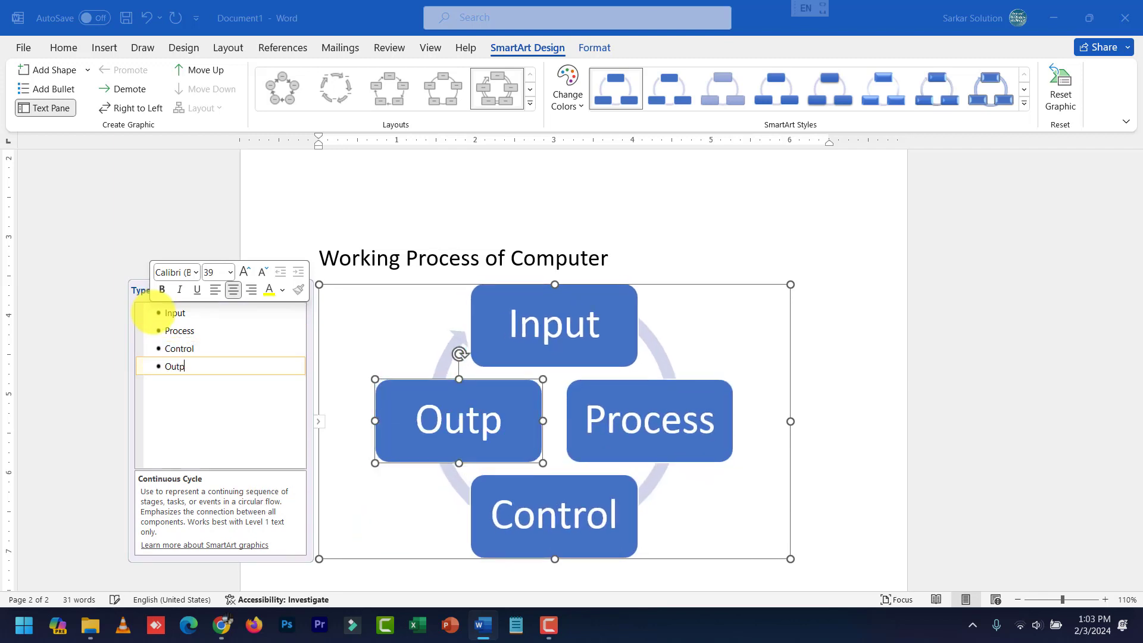
pyautogui.write('ut')
pyautogui.press('Return')
pyautogui.write('Fe')
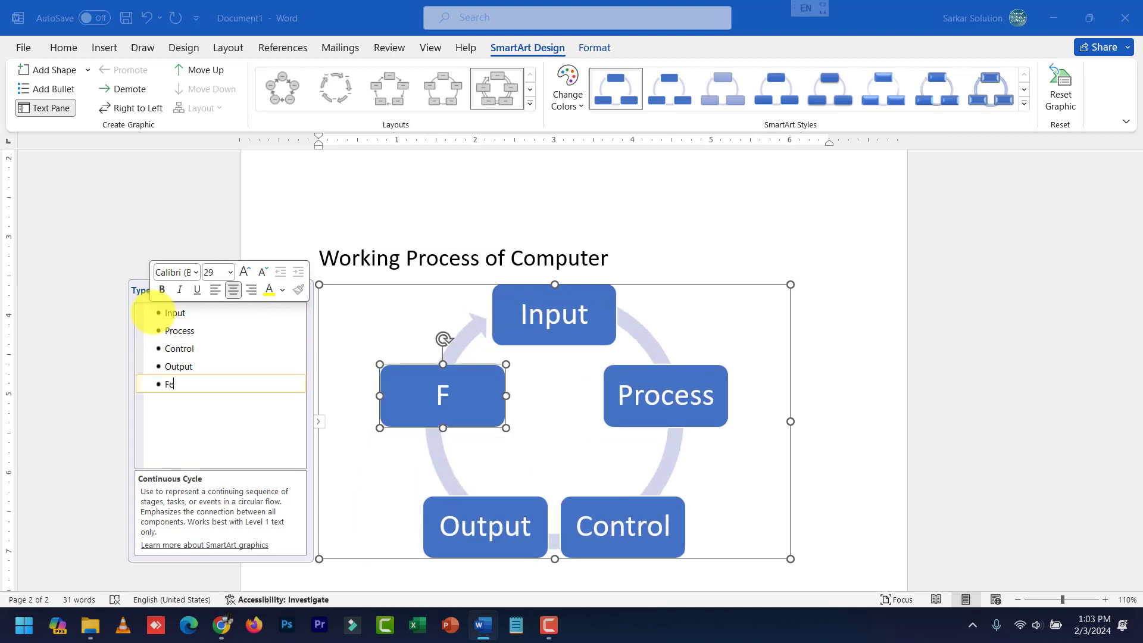
pyautogui.write('edback')
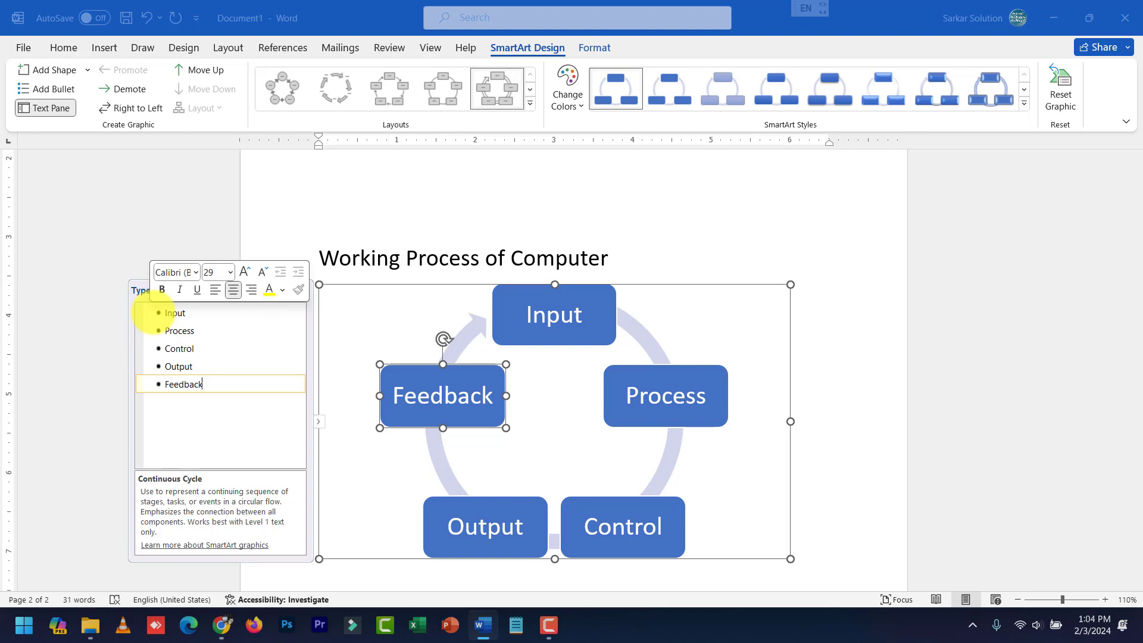
# Try an empty sixth stage after Feedback, and delete the stage text back to "Outp"
pyautogui.press('Return')
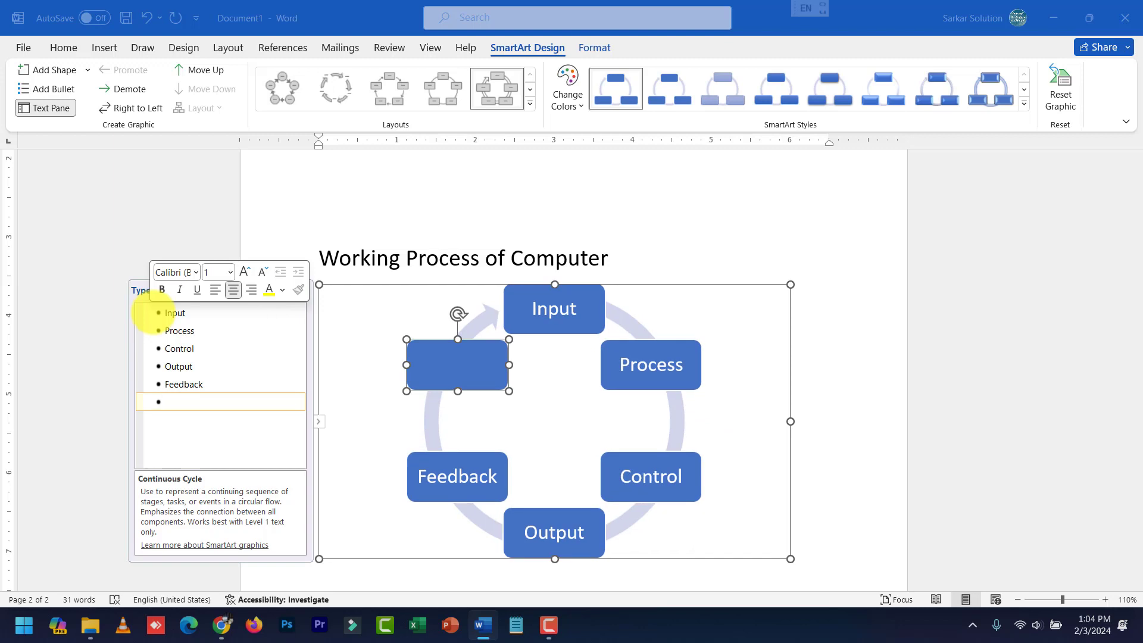
pyautogui.press('BackSpace')
pyautogui.press('BackSpace')
pyautogui.press('BackSpace')
pyautogui.press('BackSpace')
pyautogui.press('BackSpace')
pyautogui.press('BackSpace')
pyautogui.press('BackSpace')
pyautogui.press('BackSpace')
pyautogui.press('BackSpace')
pyautogui.press('BackSpace')
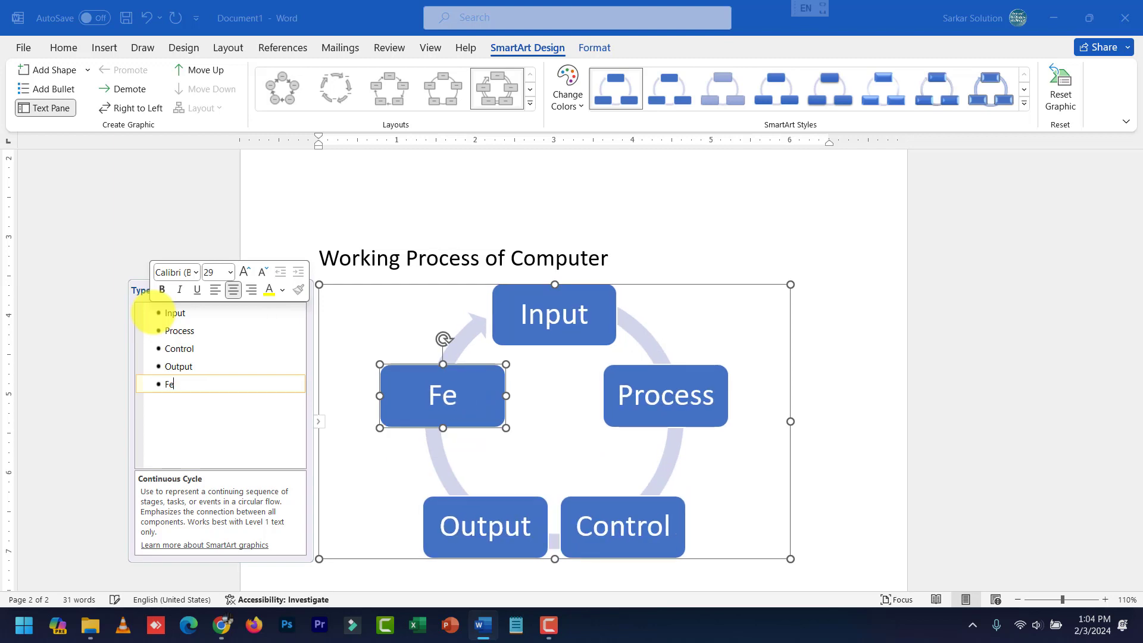
pyautogui.press('BackSpace')
pyautogui.press('BackSpace')
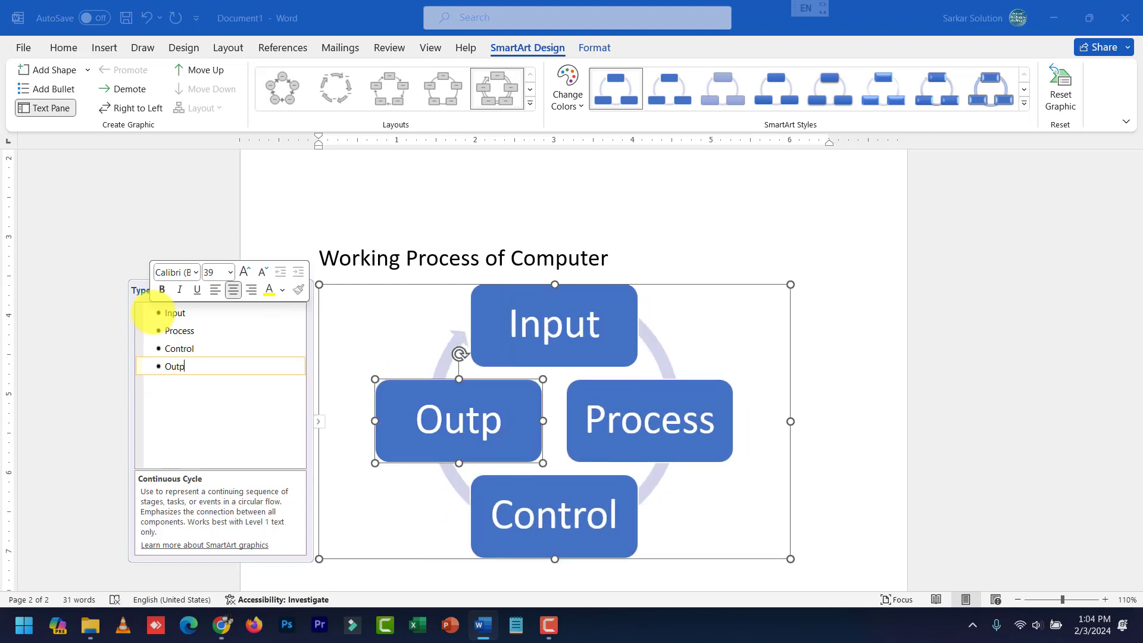
# Complete the fourth stage as Output and enter Feedback again as the fifth stage
pyautogui.write('t')
pyautogui.press('BackSpace')
pyautogui.write('ut')
pyautogui.press('Return')
pyautogui.write('Feedback')
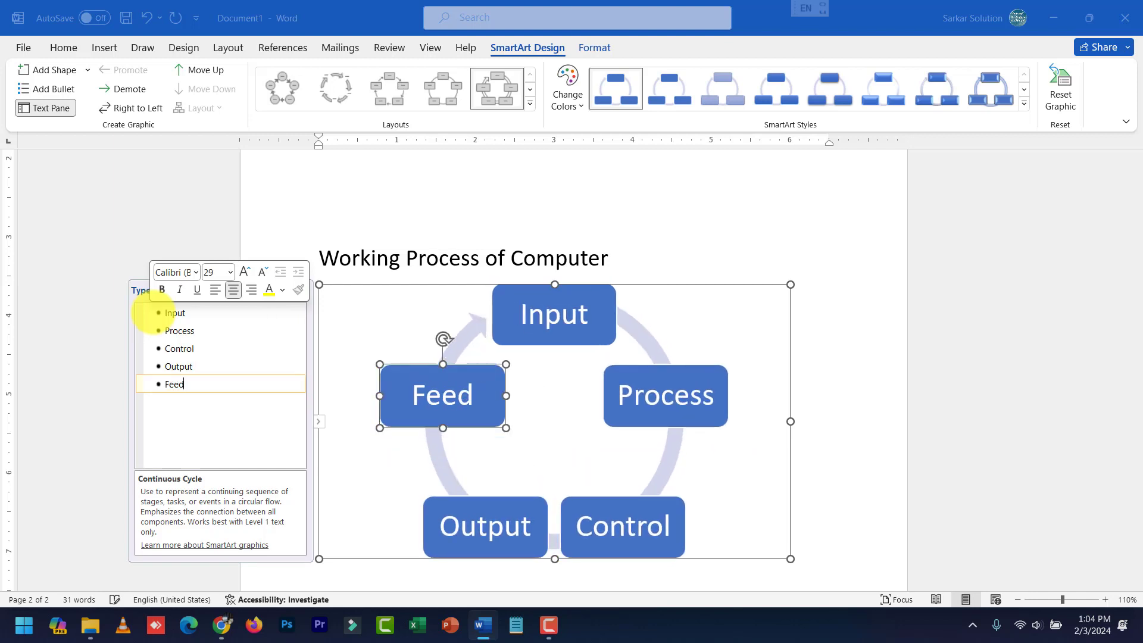
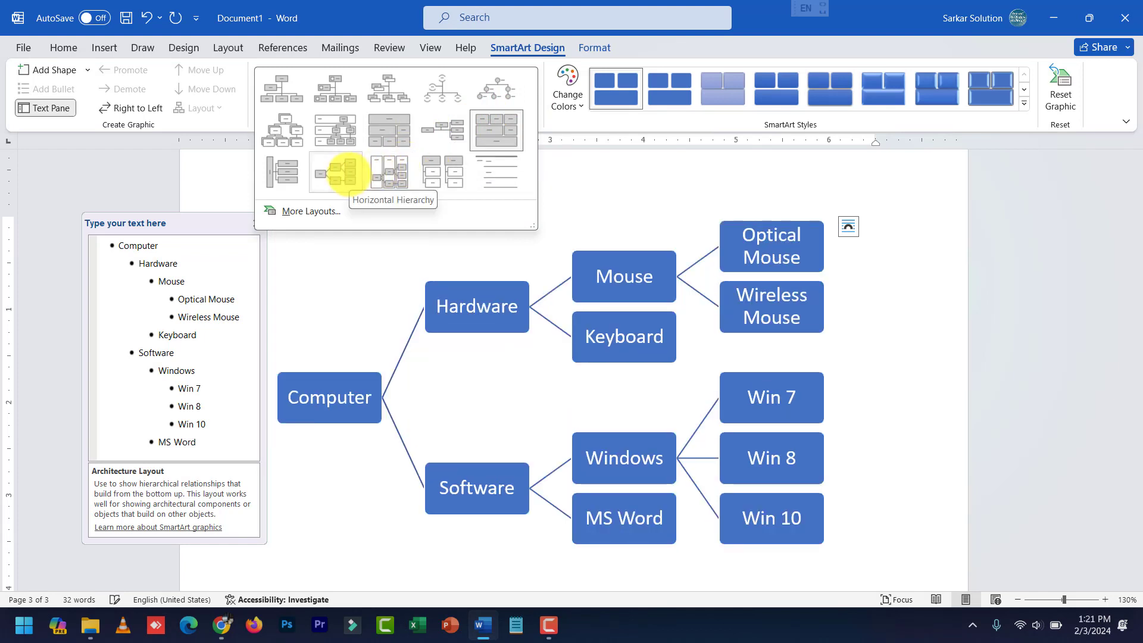
# Apply the Horizontal Hierarchy layout to the Computer diagram and recolor it with the second Colorful variant
pyautogui.click(338, 171)
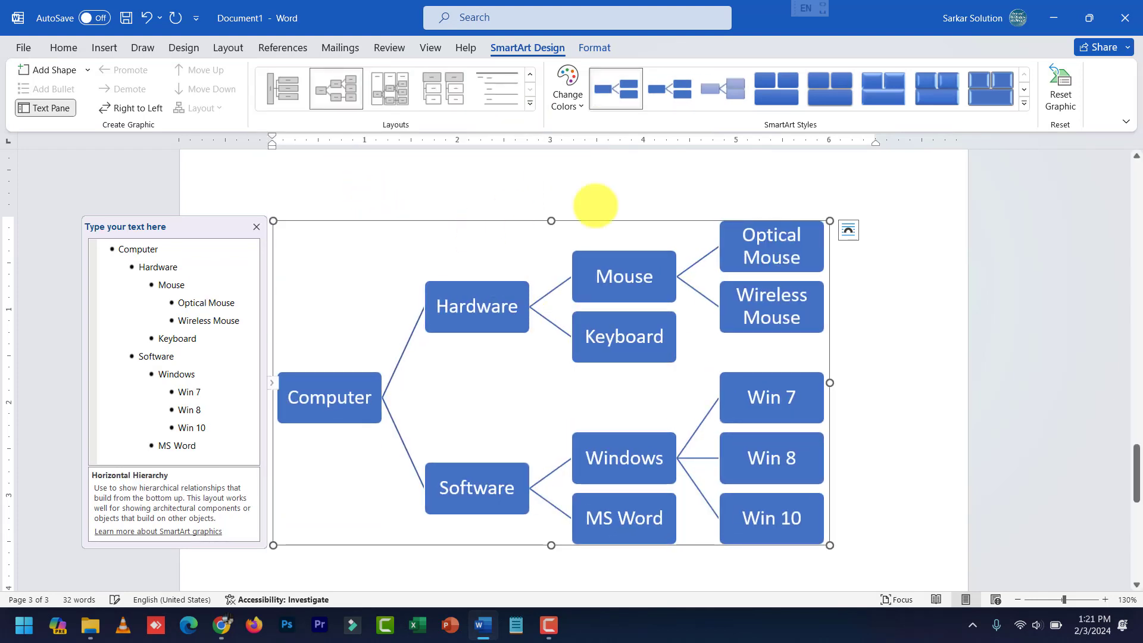
pyautogui.click(566, 86)
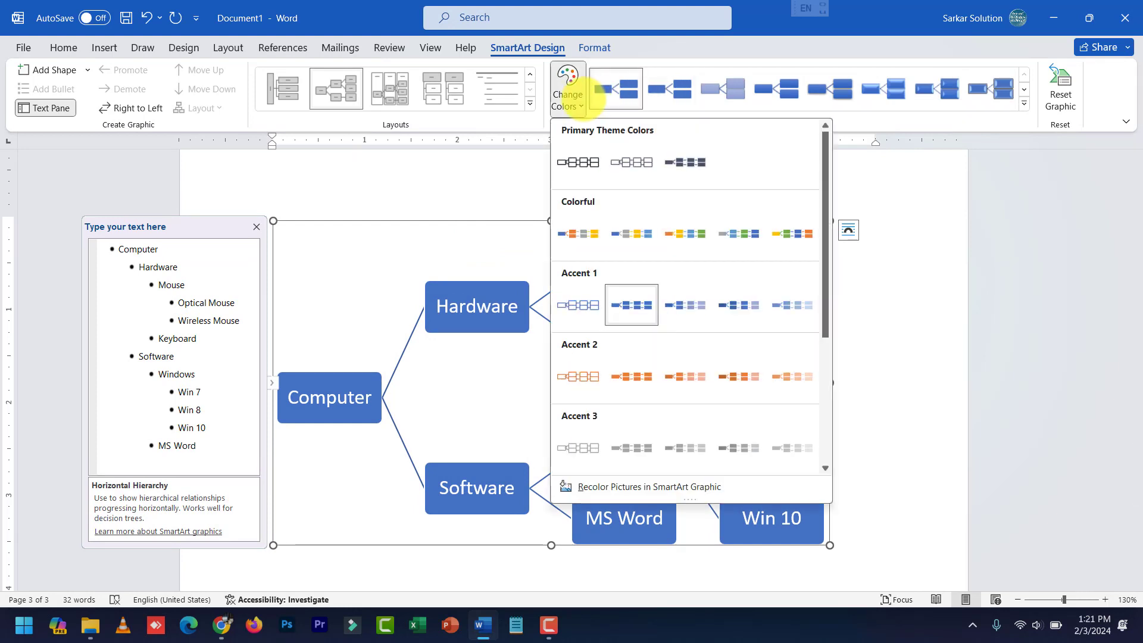
pyautogui.click(636, 232)
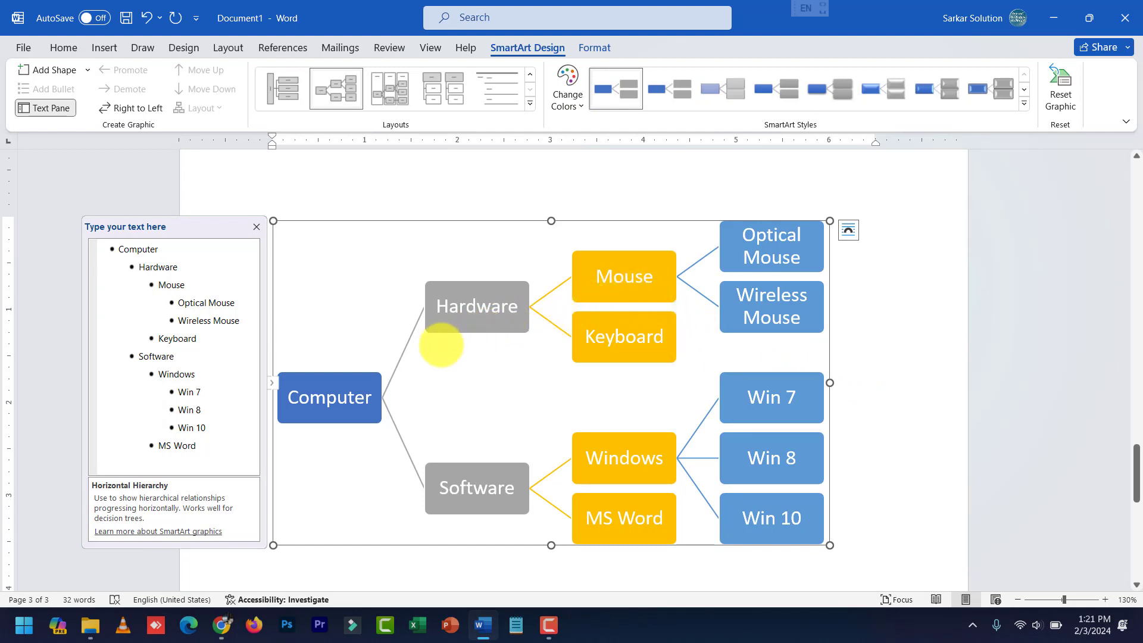
# Apply the orange gradient theme style from the fifth row to the Computer box
pyautogui.click(381, 381)
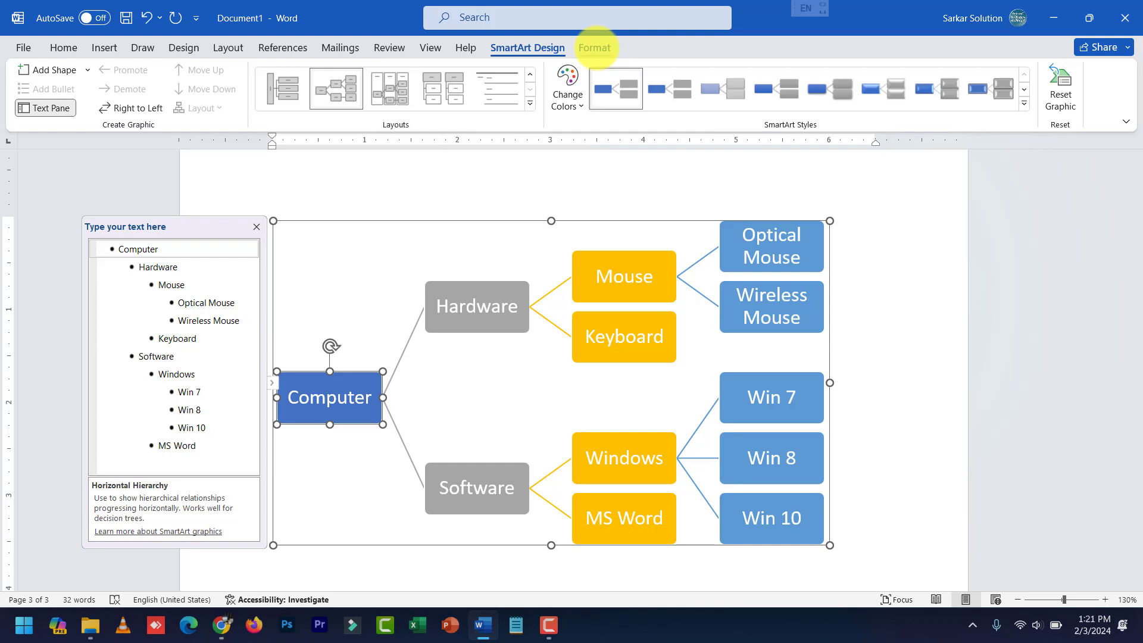
pyautogui.click(594, 47)
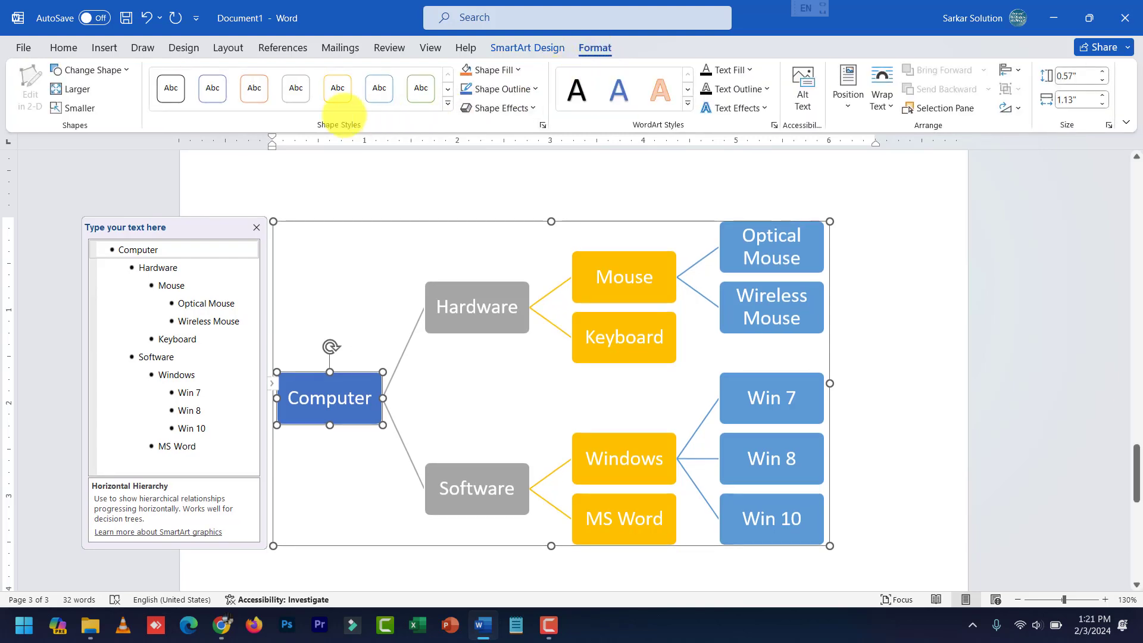
pyautogui.click(450, 106)
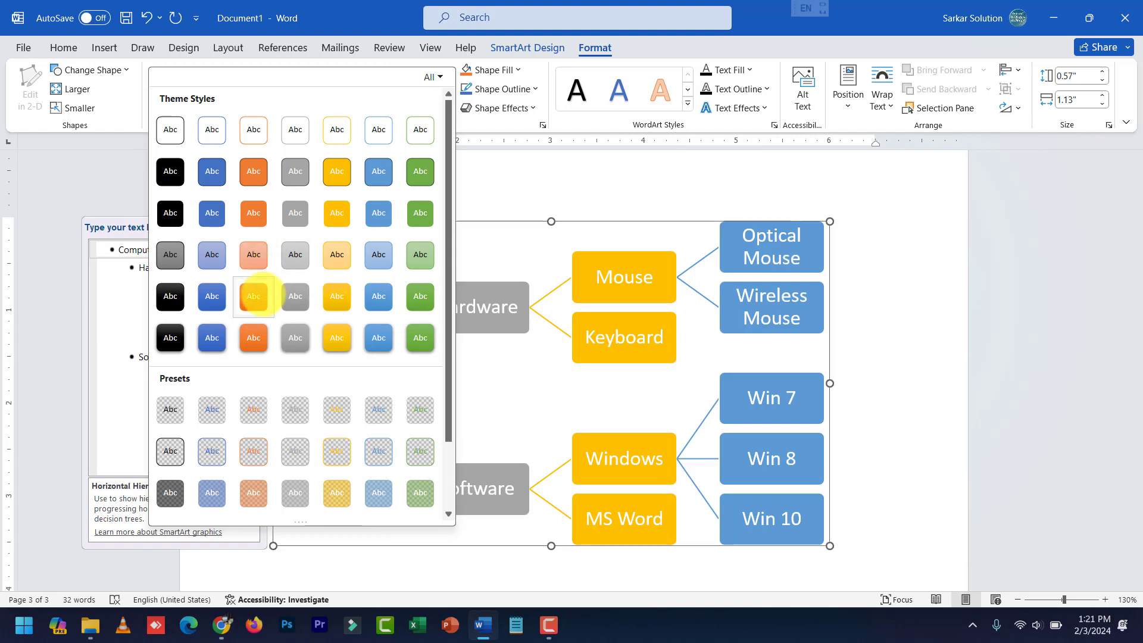
pyautogui.click(256, 295)
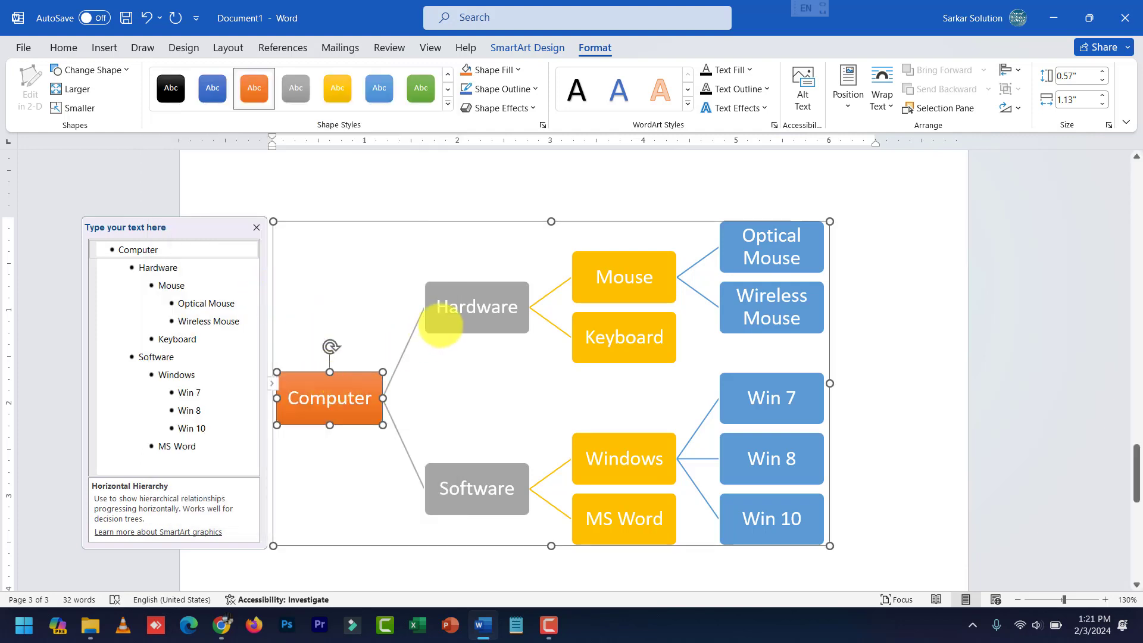
# Apply the black gradient shape style to the Hardware and Software boxes
pyautogui.click(448, 306)
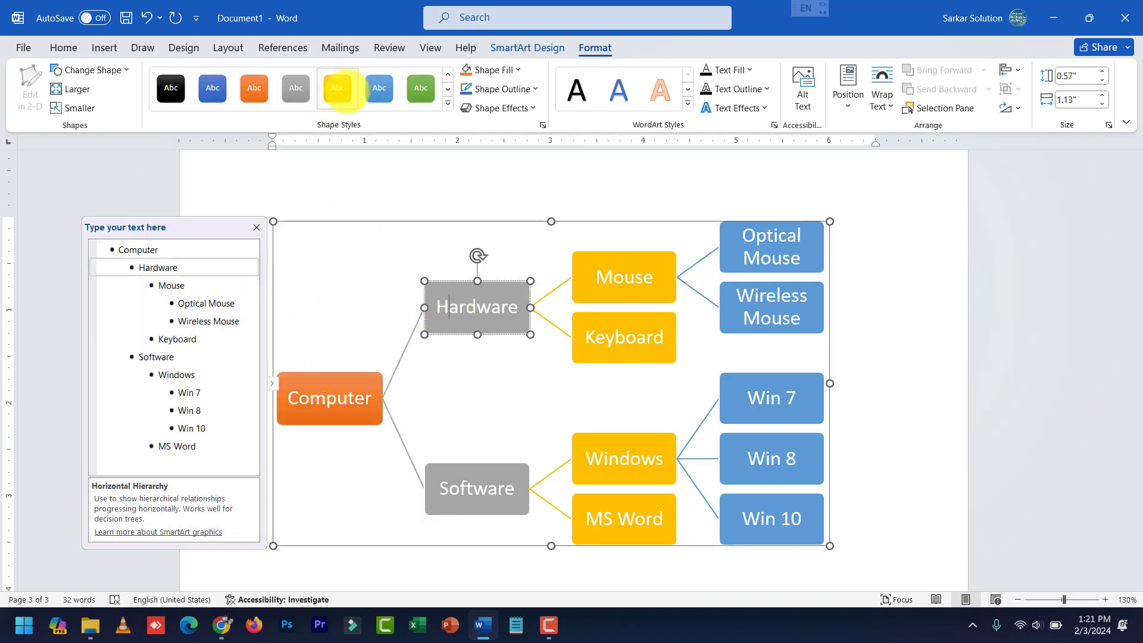
pyautogui.click(379, 88)
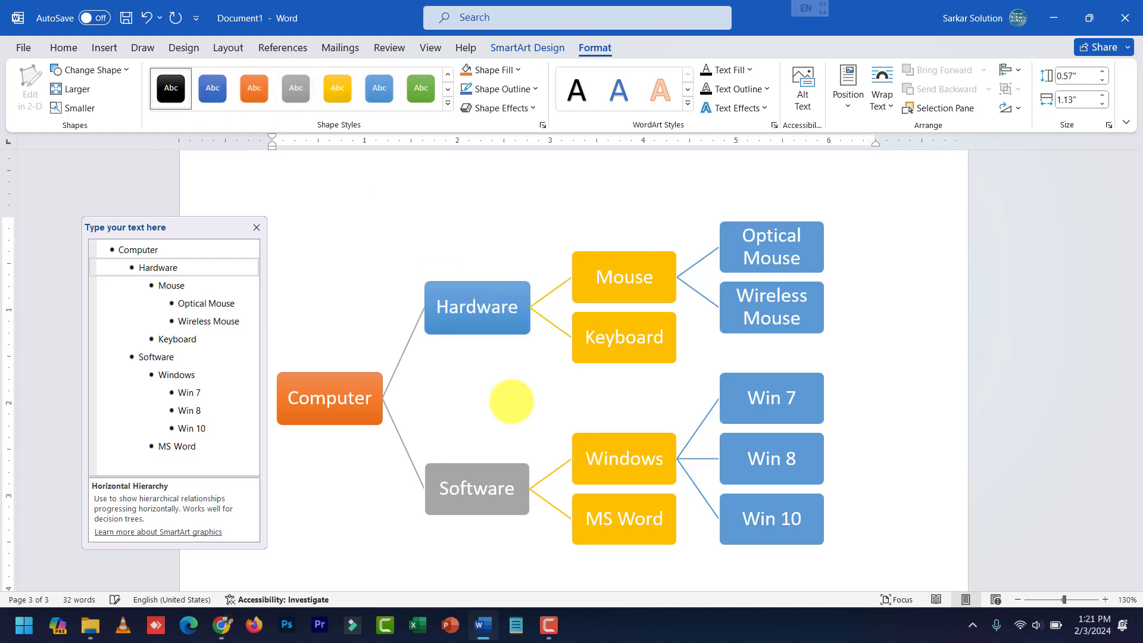
pyautogui.click(493, 481)
pyautogui.click(172, 85)
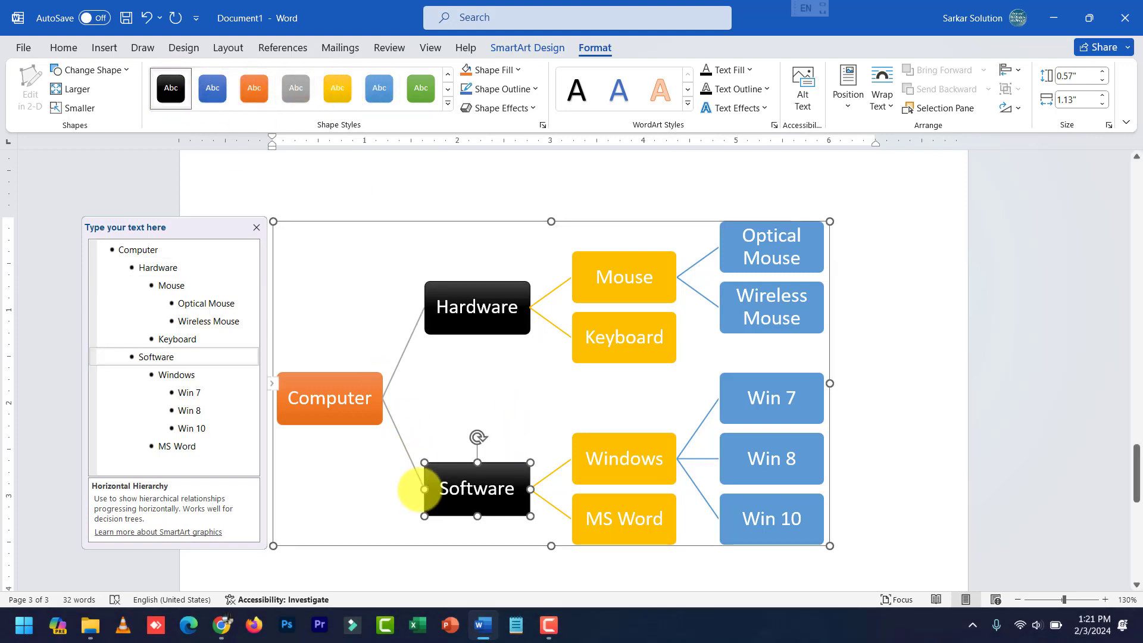
# Set the Computer box's shape outline to 1 pt weight and the standard blue color
pyautogui.click(597, 275)
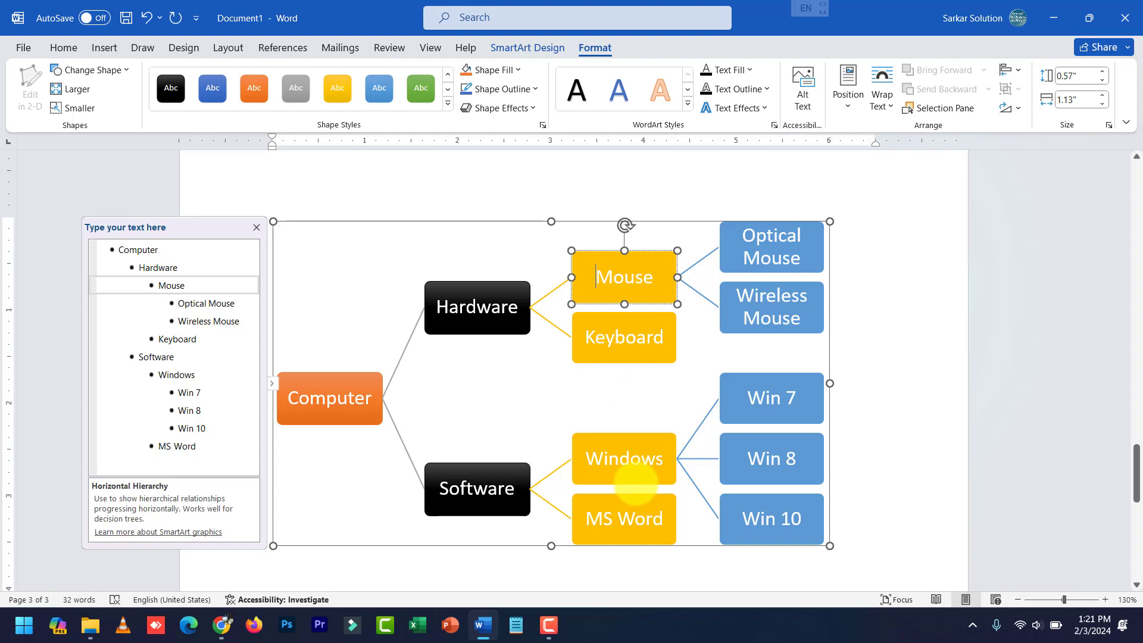
pyautogui.click(455, 332)
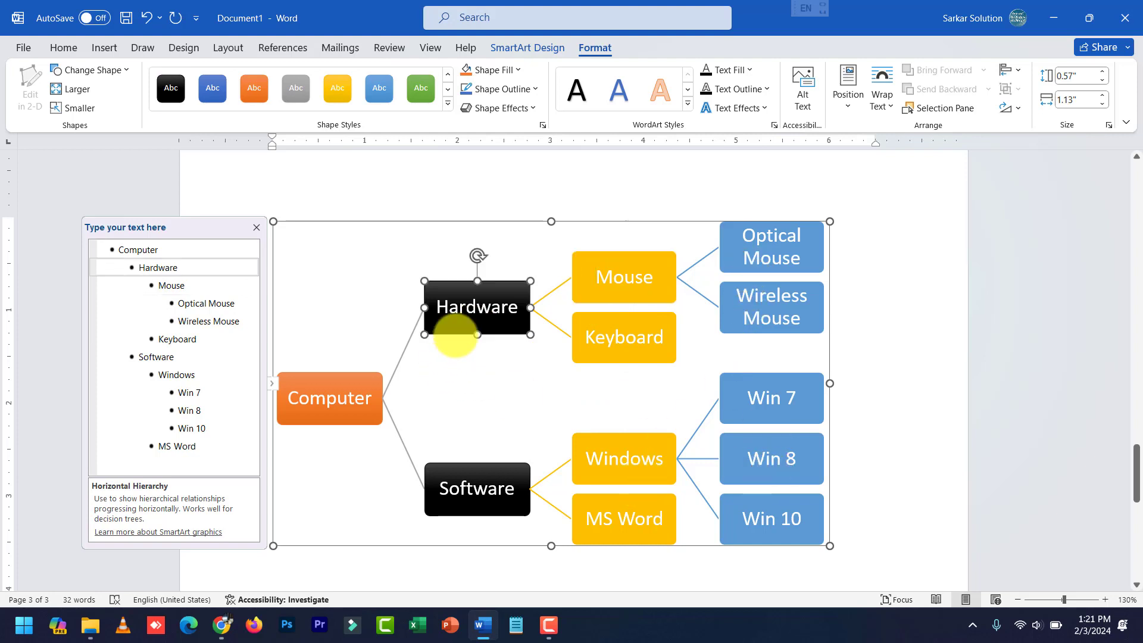
pyautogui.click(375, 386)
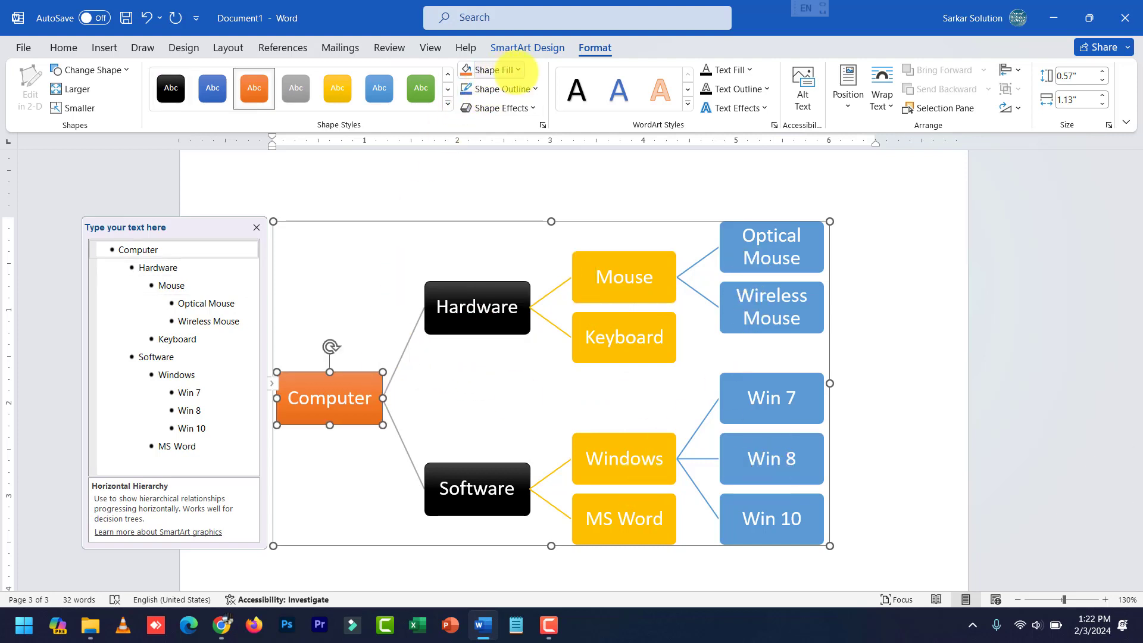
pyautogui.click(516, 70)
pyautogui.click(515, 70)
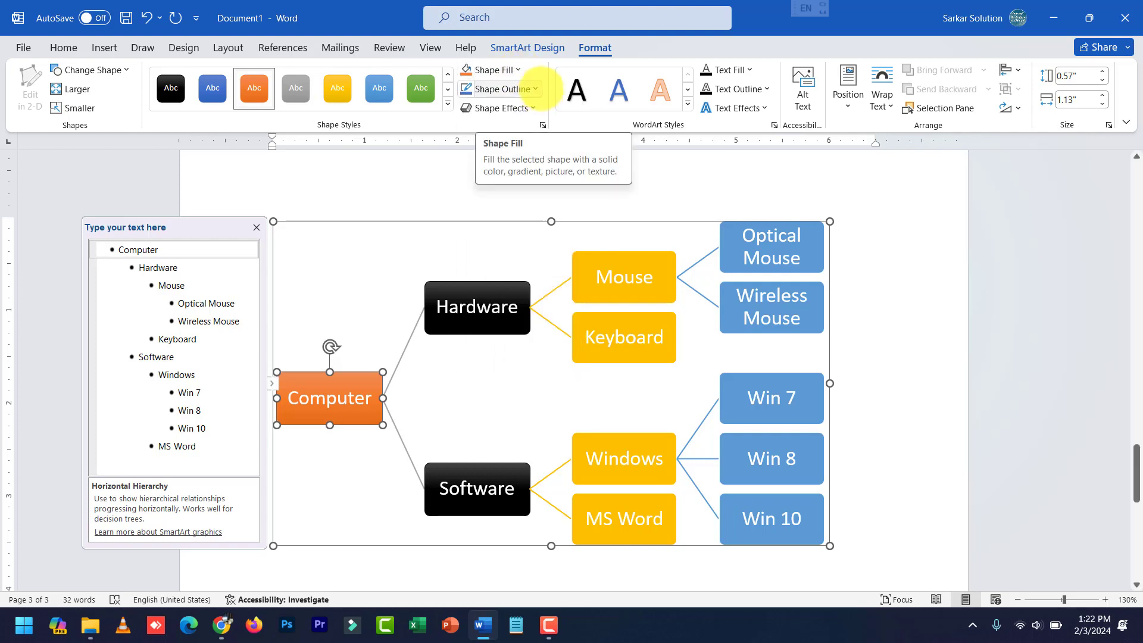
pyautogui.click(533, 89)
pyautogui.moveTo(500, 323)
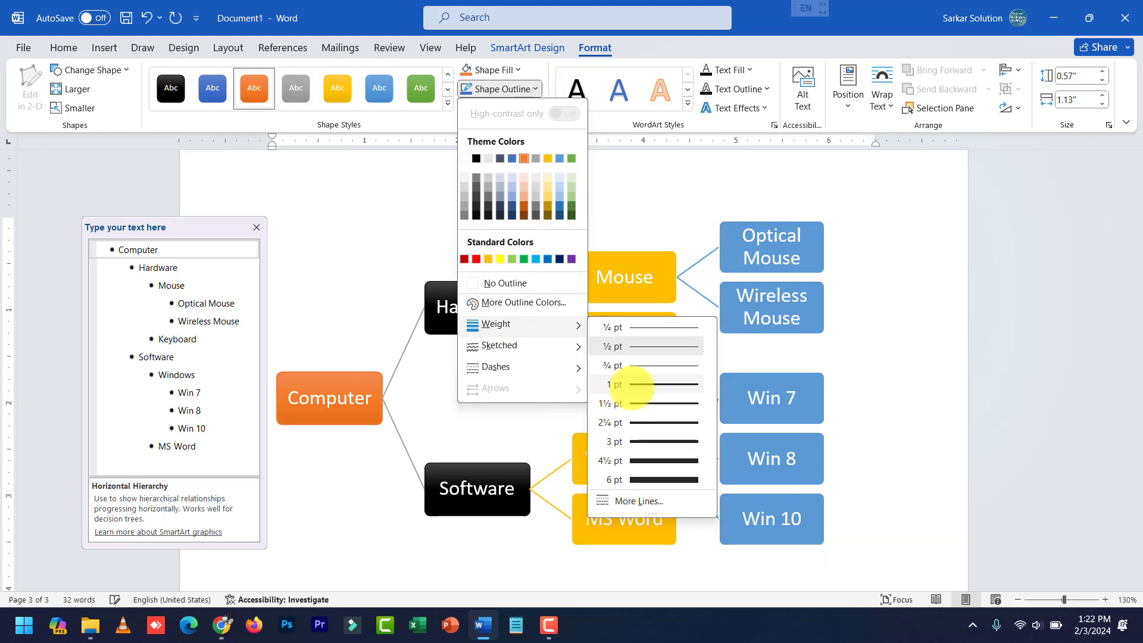
pyautogui.click(632, 384)
pyautogui.click(517, 89)
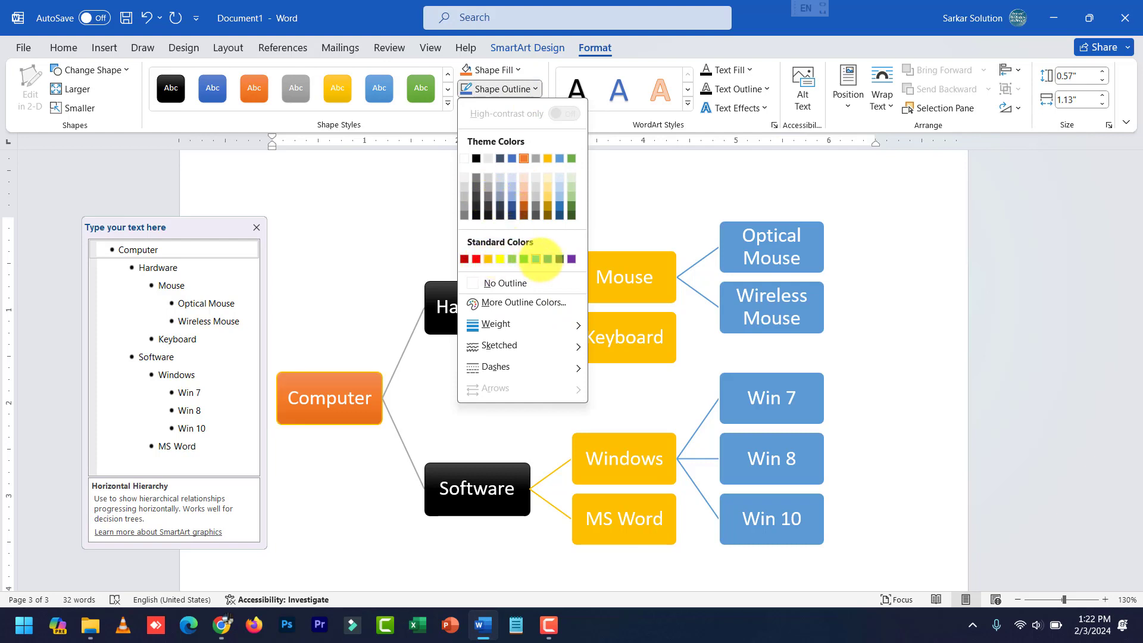
pyautogui.click(547, 258)
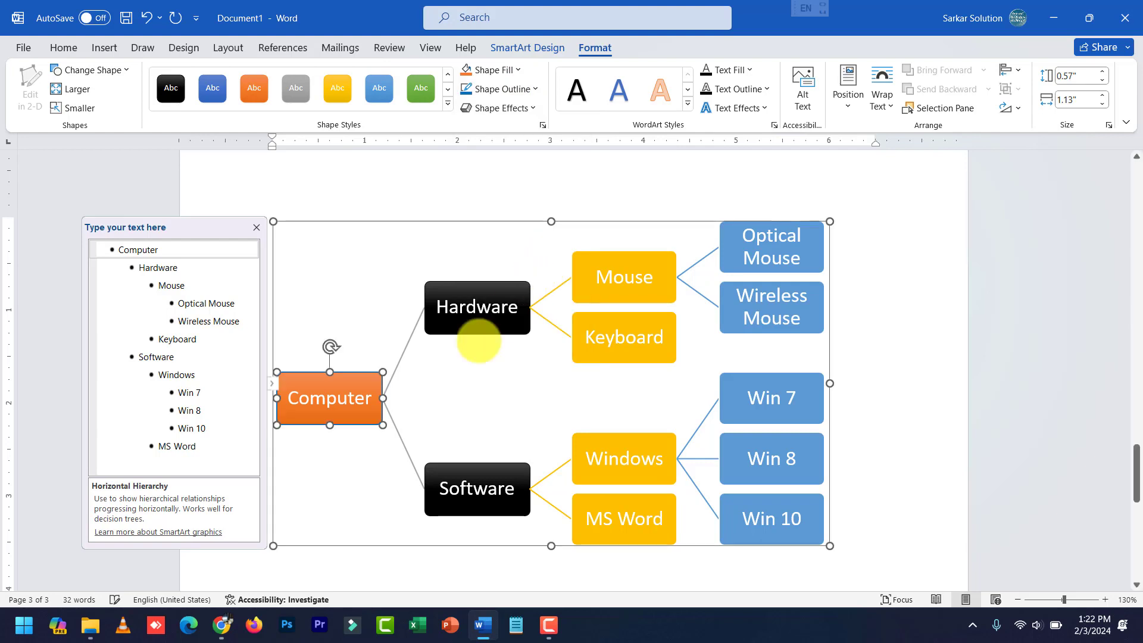
# Preview the glow variations among the shape effects for the Computer box without applying one
pyautogui.click(331, 403)
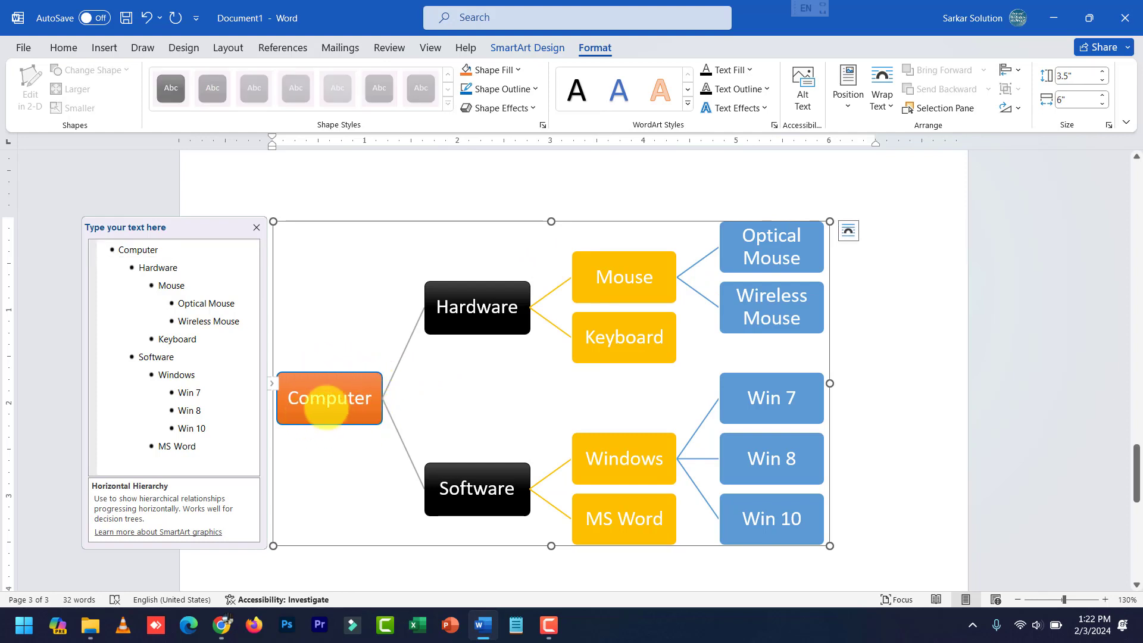
pyautogui.click(327, 397)
pyautogui.click(515, 108)
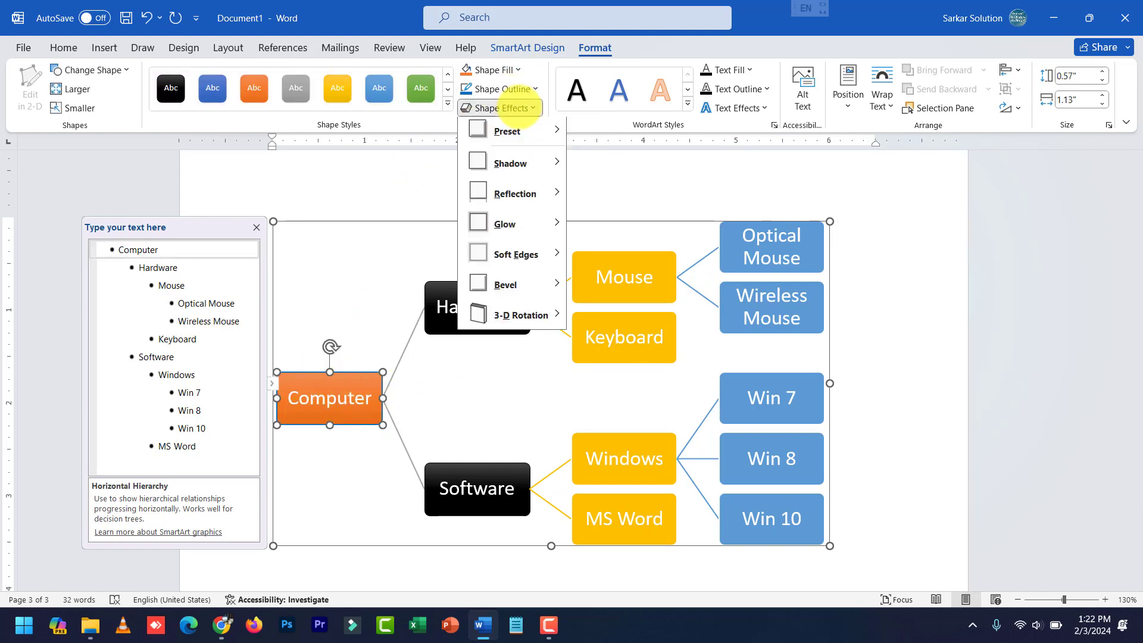
pyautogui.moveTo(537, 226)
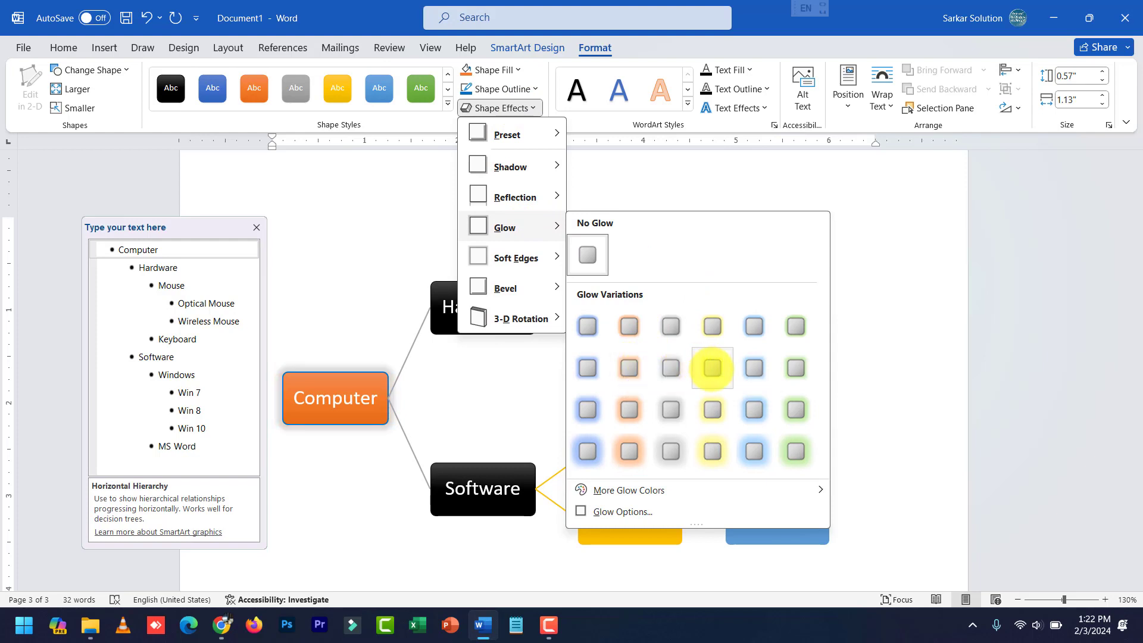
pyautogui.click(383, 475)
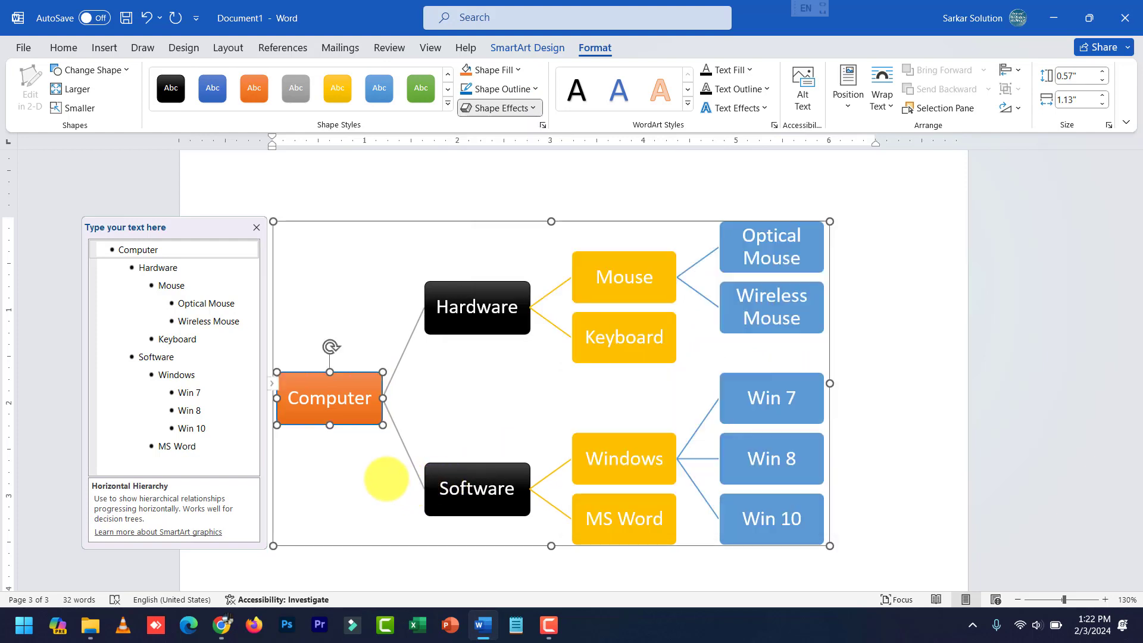
# Look through the text wrapping options for the whole Computer diagram
pyautogui.click(457, 374)
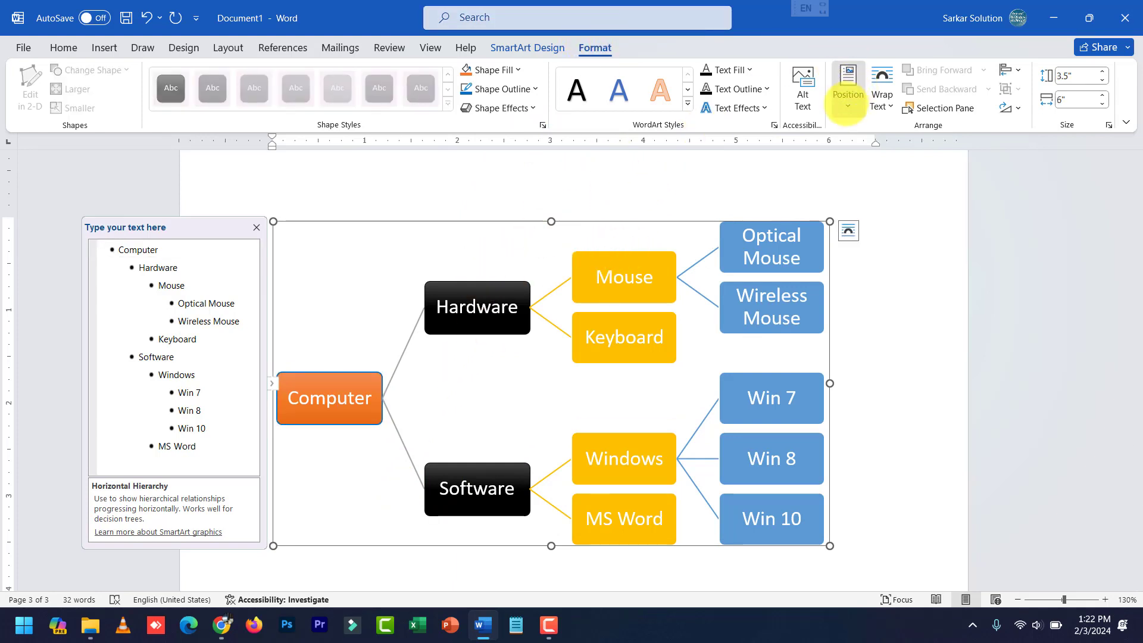
pyautogui.click(880, 102)
pyautogui.click(878, 106)
pyautogui.click(879, 105)
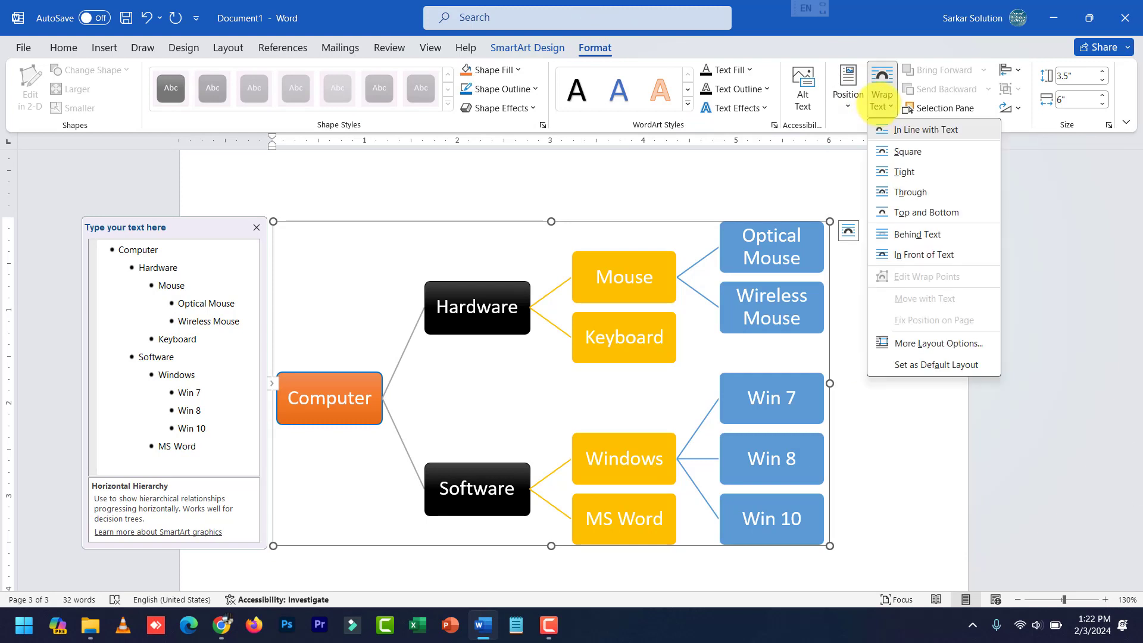
pyautogui.click(881, 98)
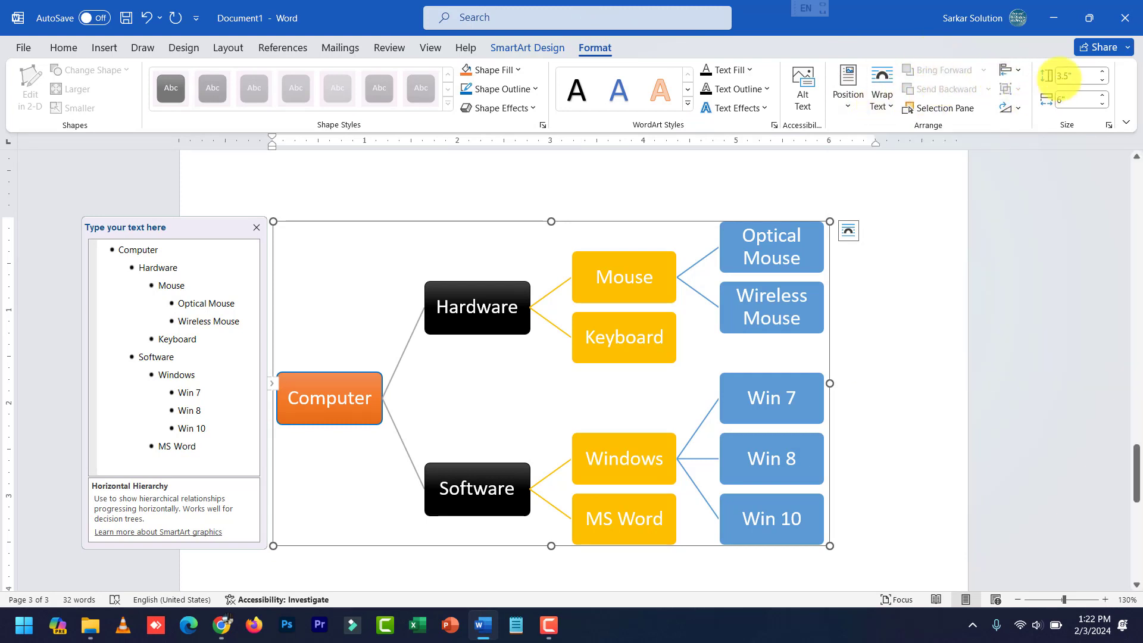
pyautogui.scroll(-2, 577, 306)
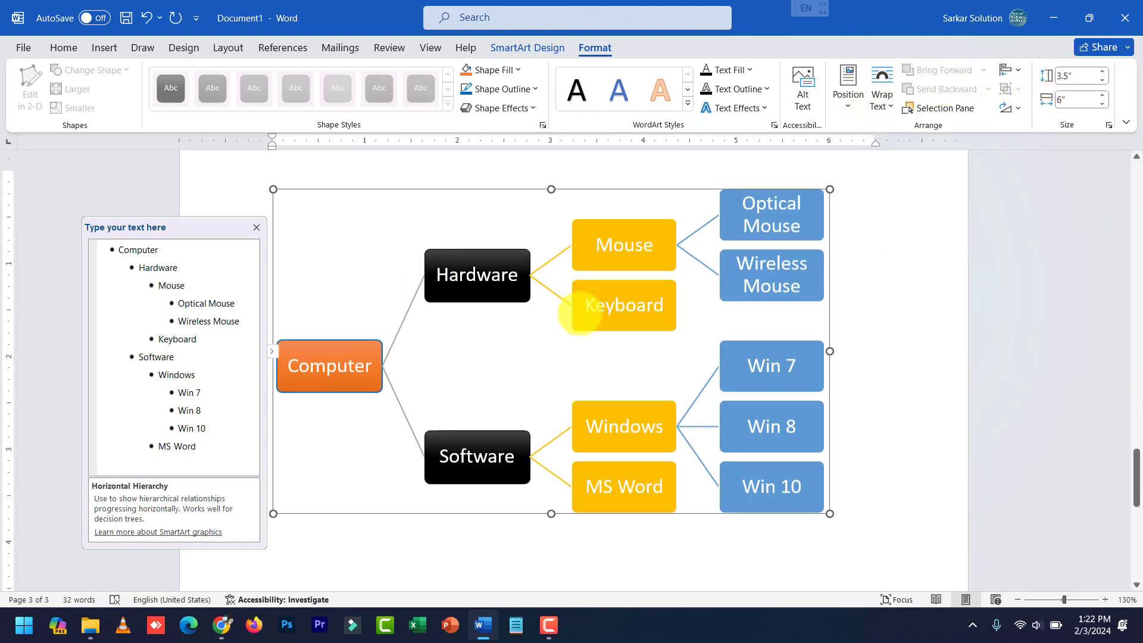
# Restyle the Computer diagram with a glossy, black-outlined 3-D SmartArt style and restore its blue, gray, yellow and light-blue level colors
pyautogui.click(538, 48)
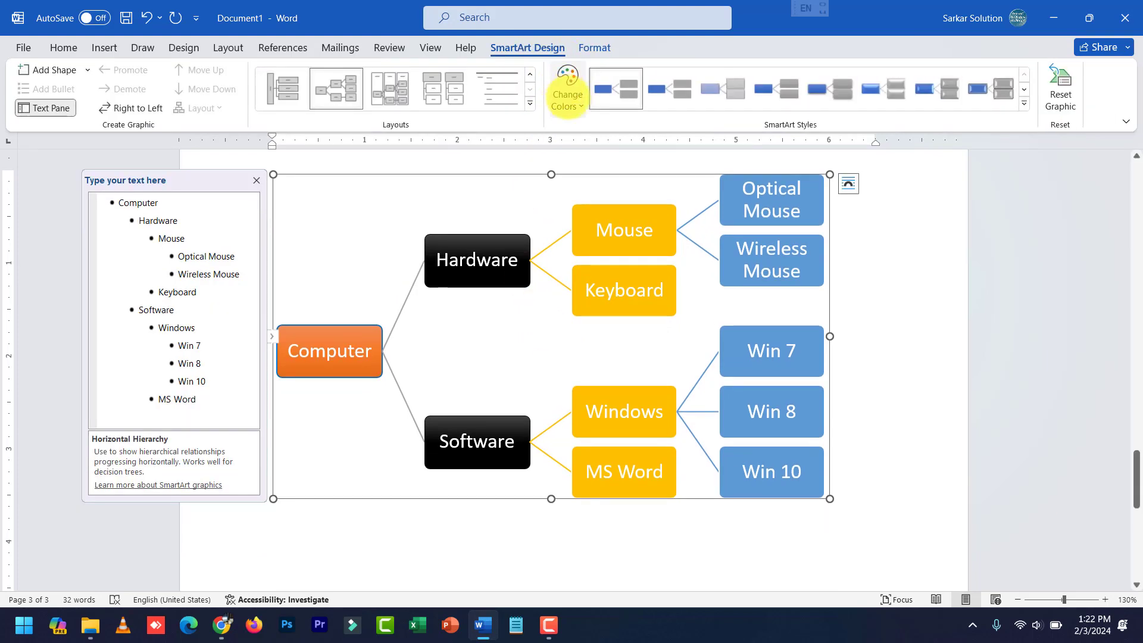
pyautogui.click(565, 93)
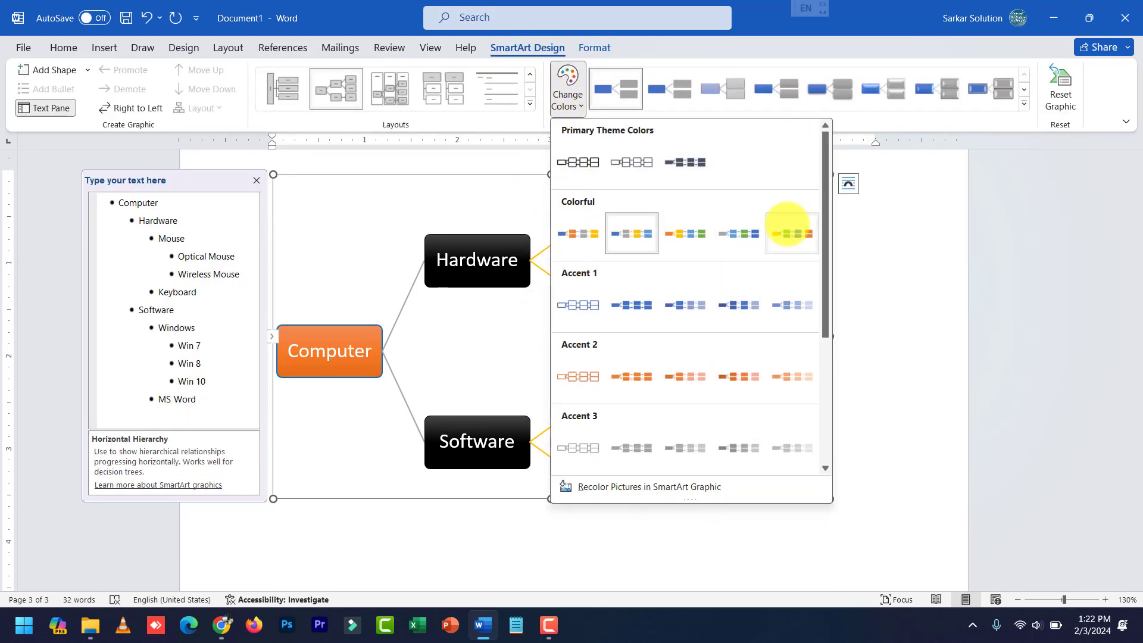
pyautogui.click(897, 265)
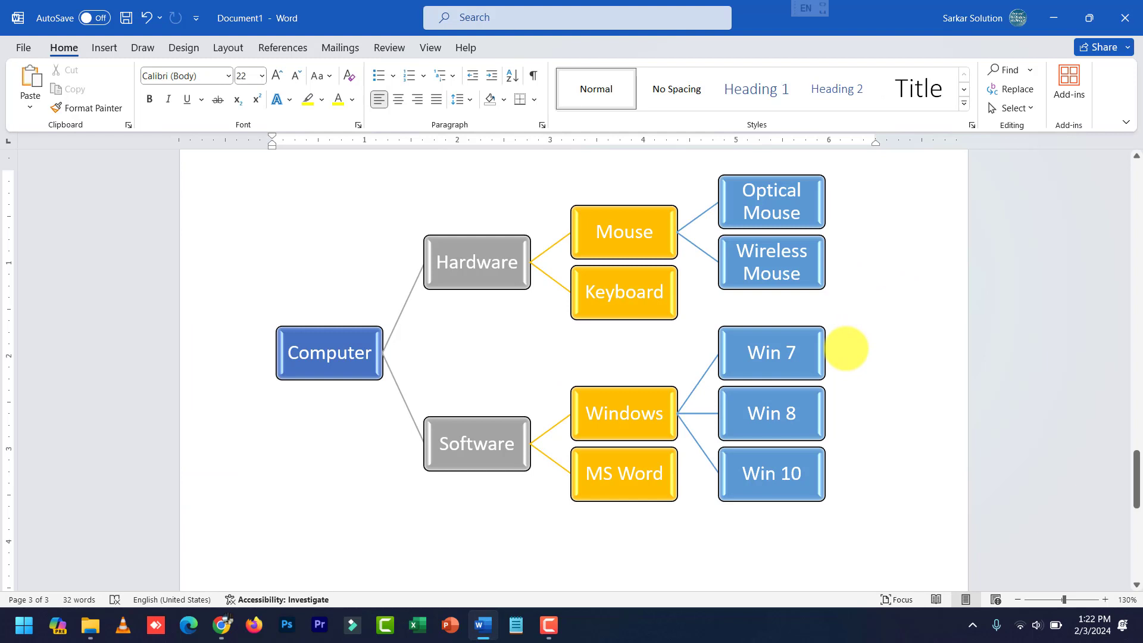
# Undo the last change and place the insertion point after the Computer diagram
pyautogui.click(561, 377)
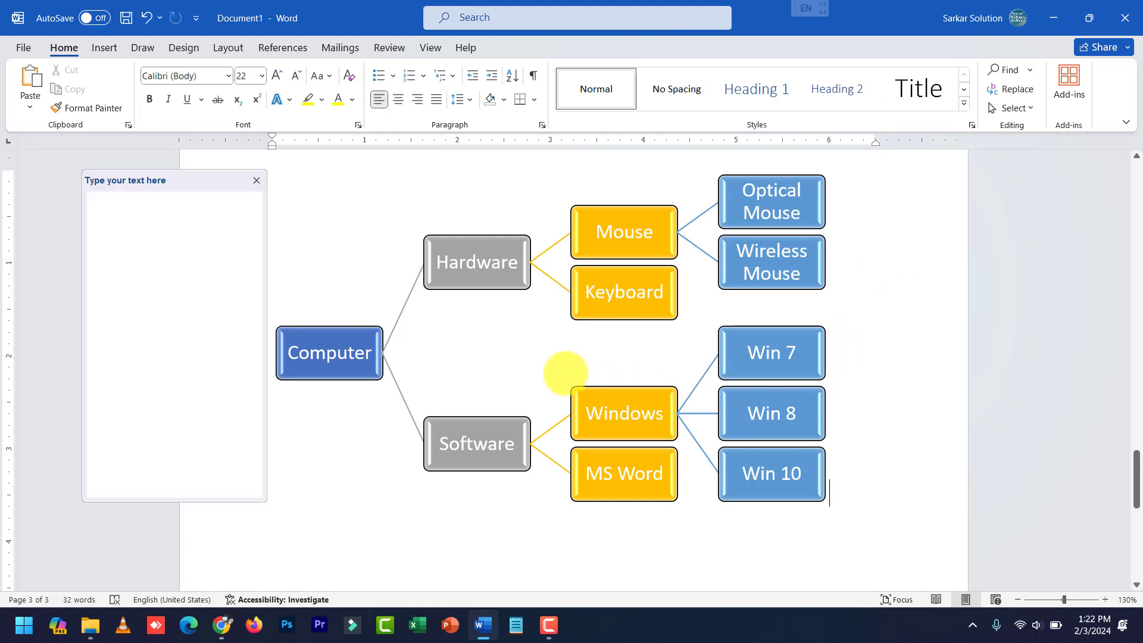
pyautogui.scroll(-4, 561, 395)
pyautogui.hotkey('ctrl', 'z')
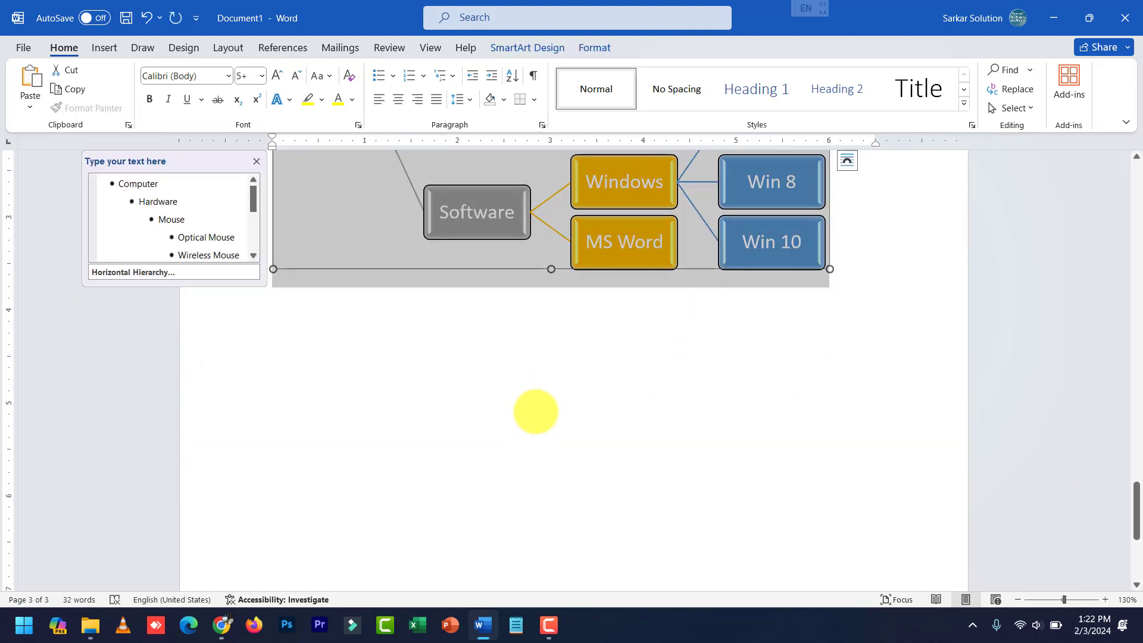
pyautogui.click(867, 291)
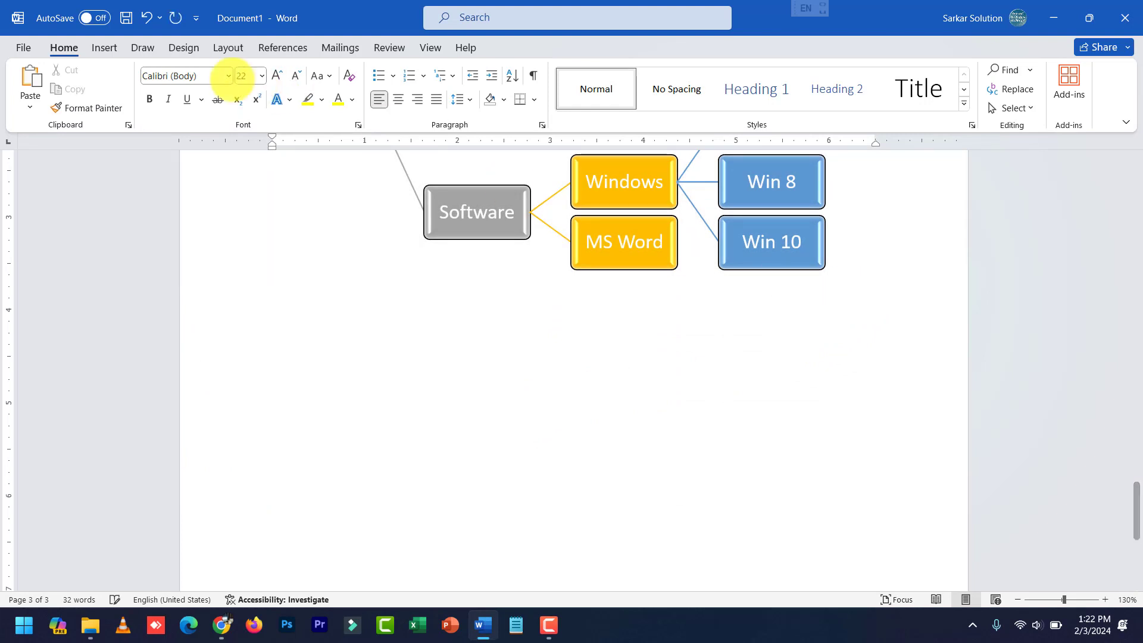
# Insert a 3-D pie chart after the Computer diagram
pyautogui.click(104, 47)
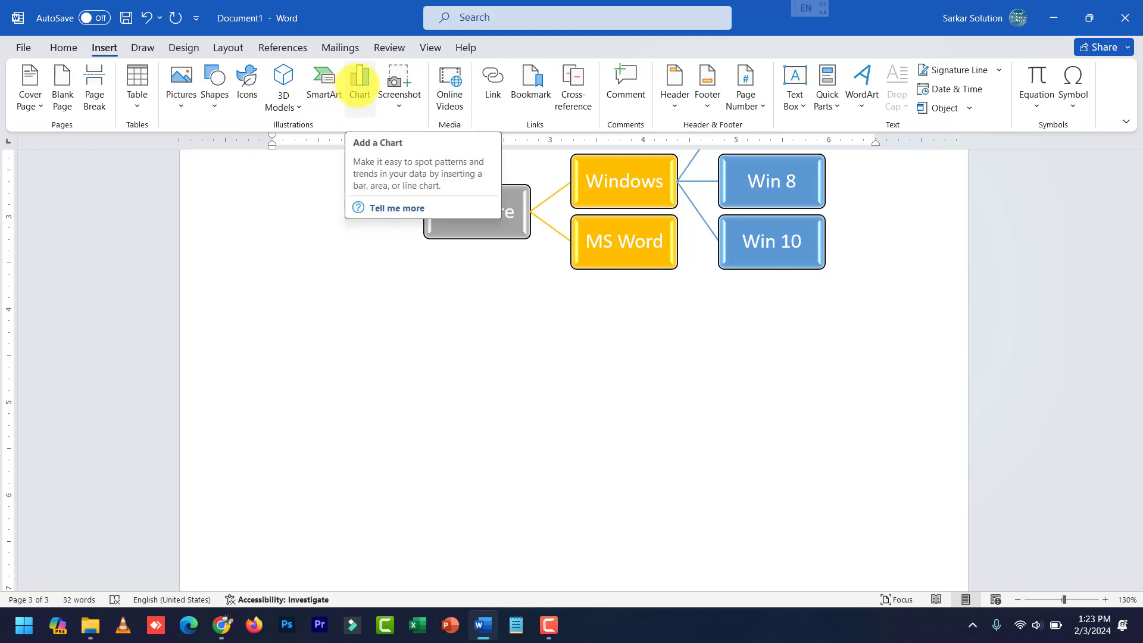
pyautogui.click(359, 88)
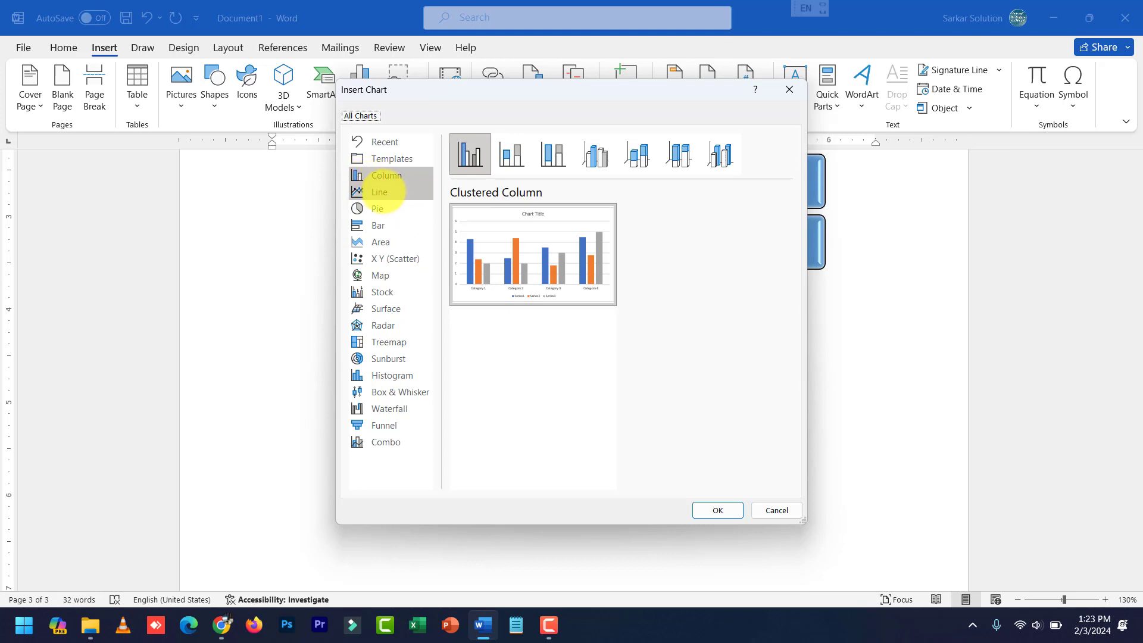
pyautogui.click(384, 192)
pyautogui.click(387, 208)
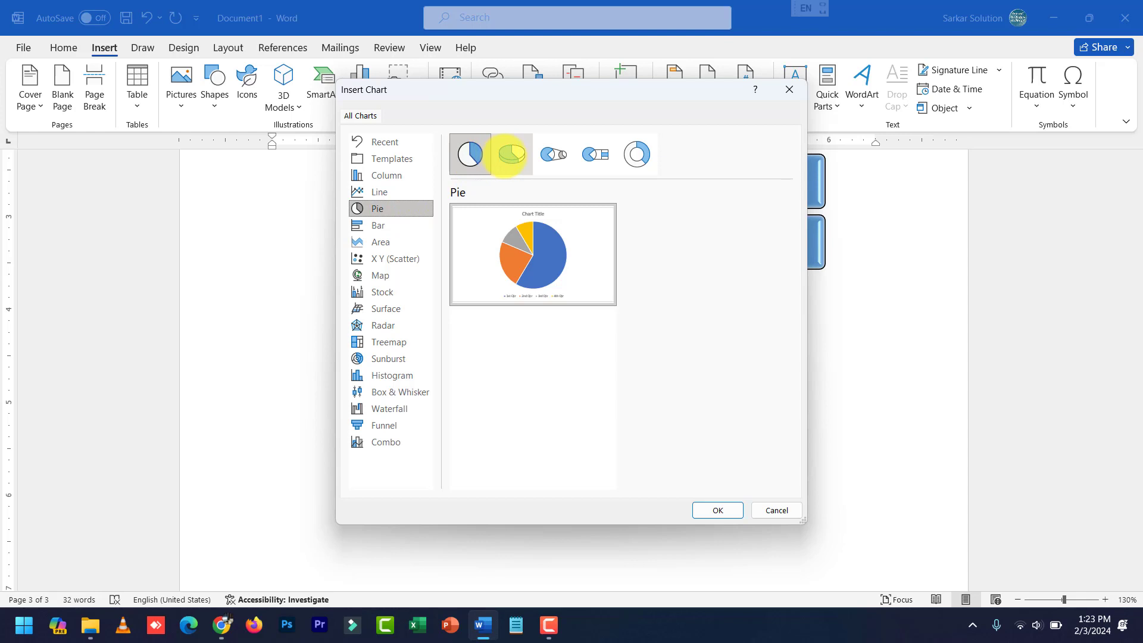
pyautogui.click(509, 154)
pyautogui.click(714, 510)
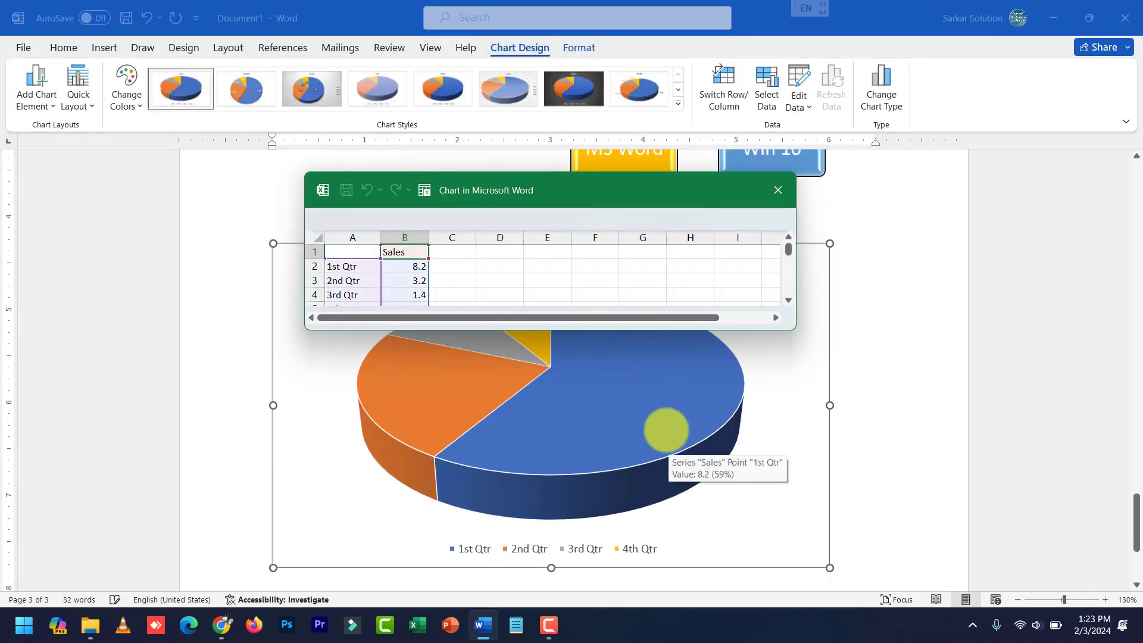
# Move the chart data window clear of the pie and rename the Sales series heading to Marks
pyautogui.scroll(1, 666, 430)
pyautogui.scroll(-2, 668, 426)
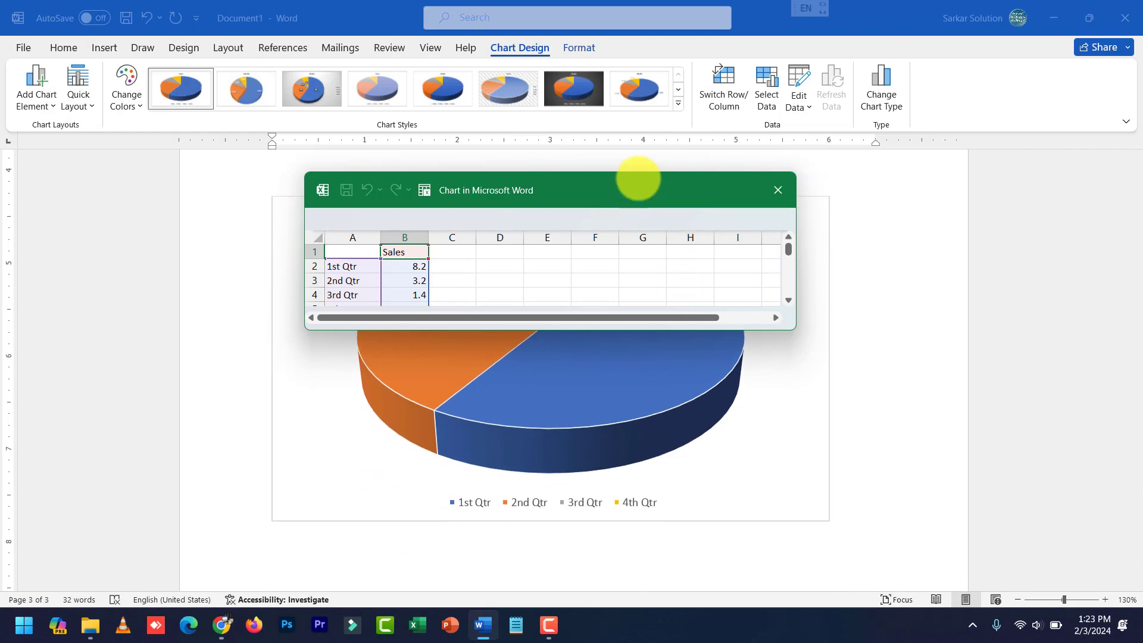
pyautogui.moveTo(638, 177); pyautogui.dragTo(609, 86)
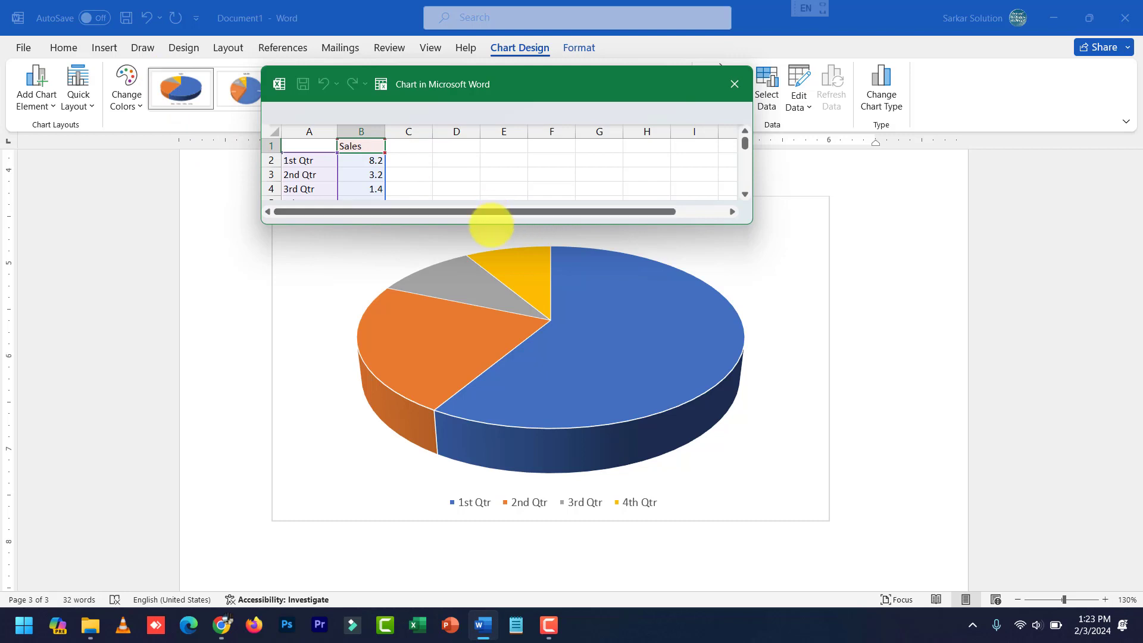
pyautogui.write('Marks')
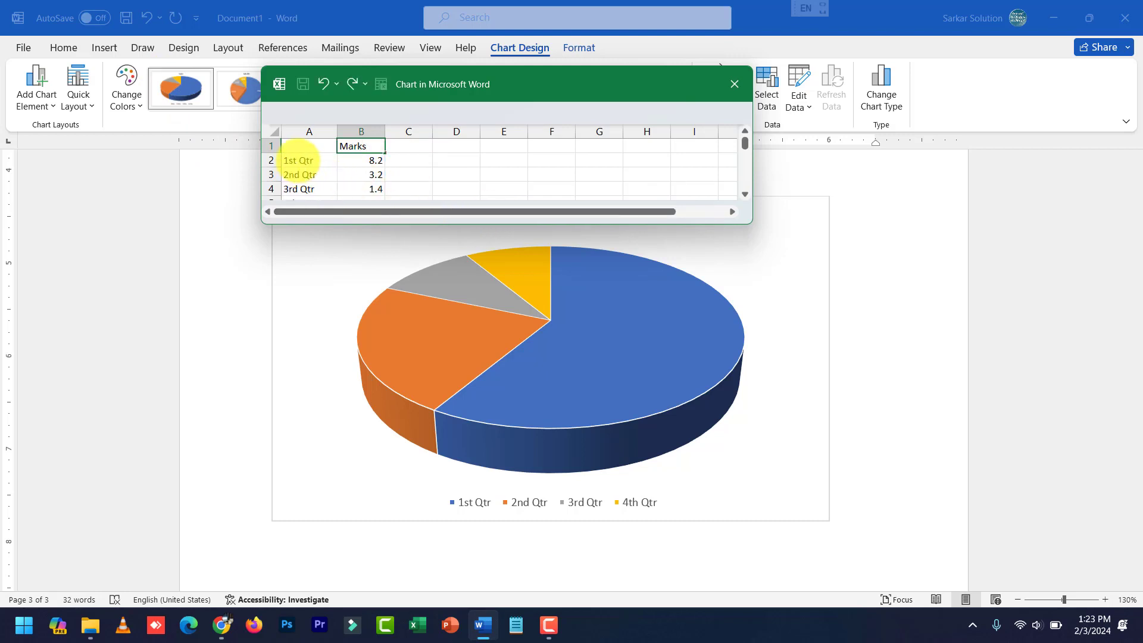
# Replace the four quarter labels in the chart data with Funda, PC, Access and Multimedia
pyautogui.click(298, 161)
pyautogui.write('Funda')
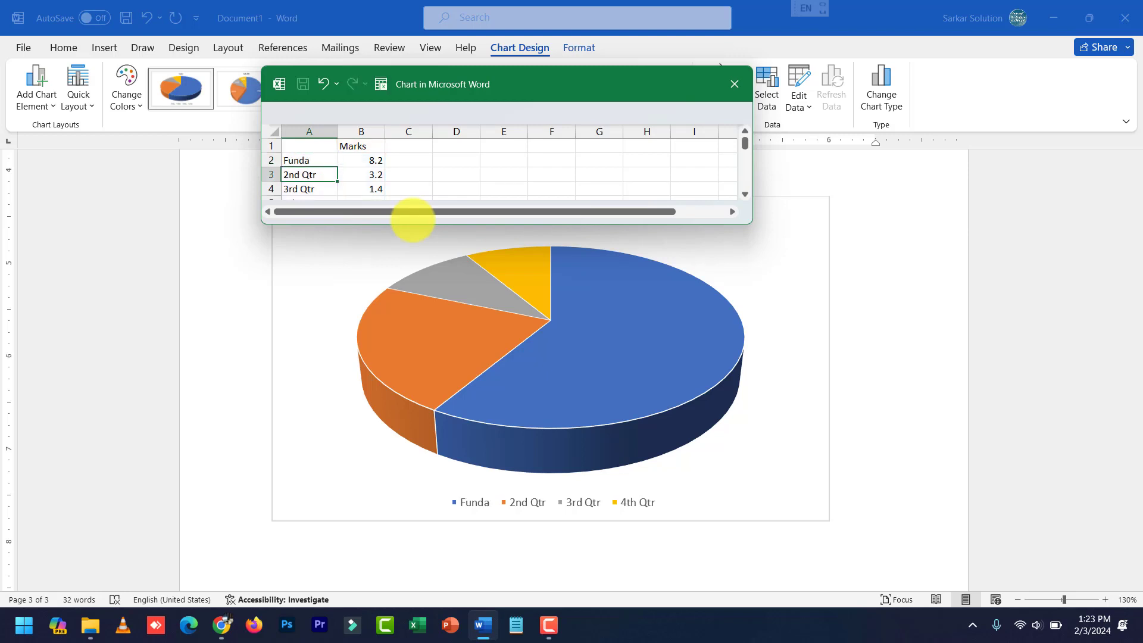
pyautogui.press('Return')
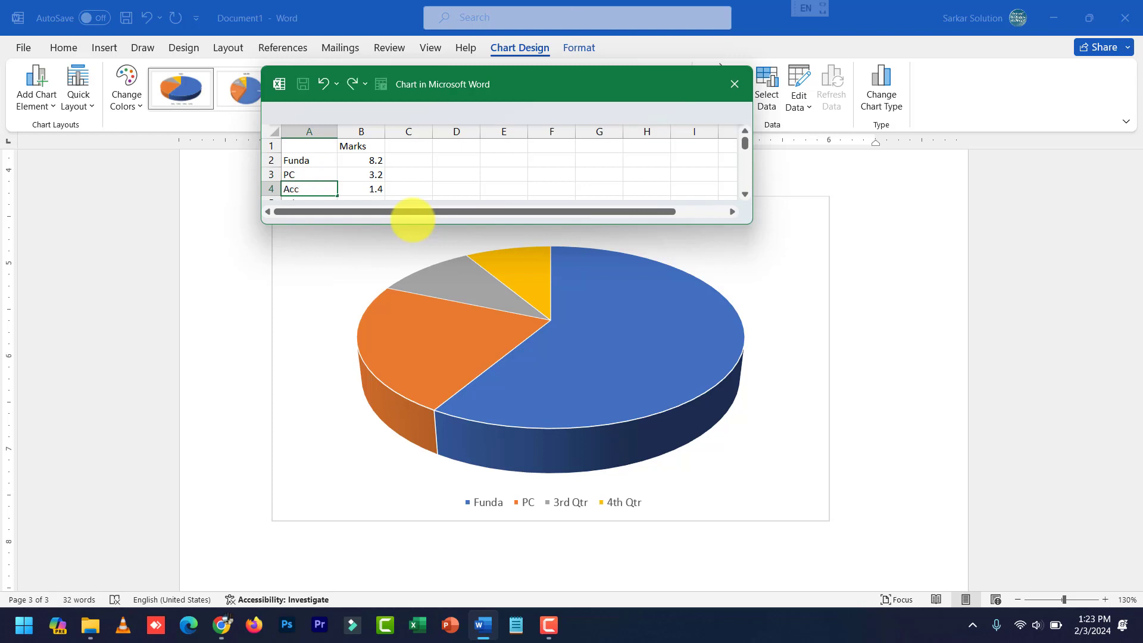
pyautogui.press('Return')
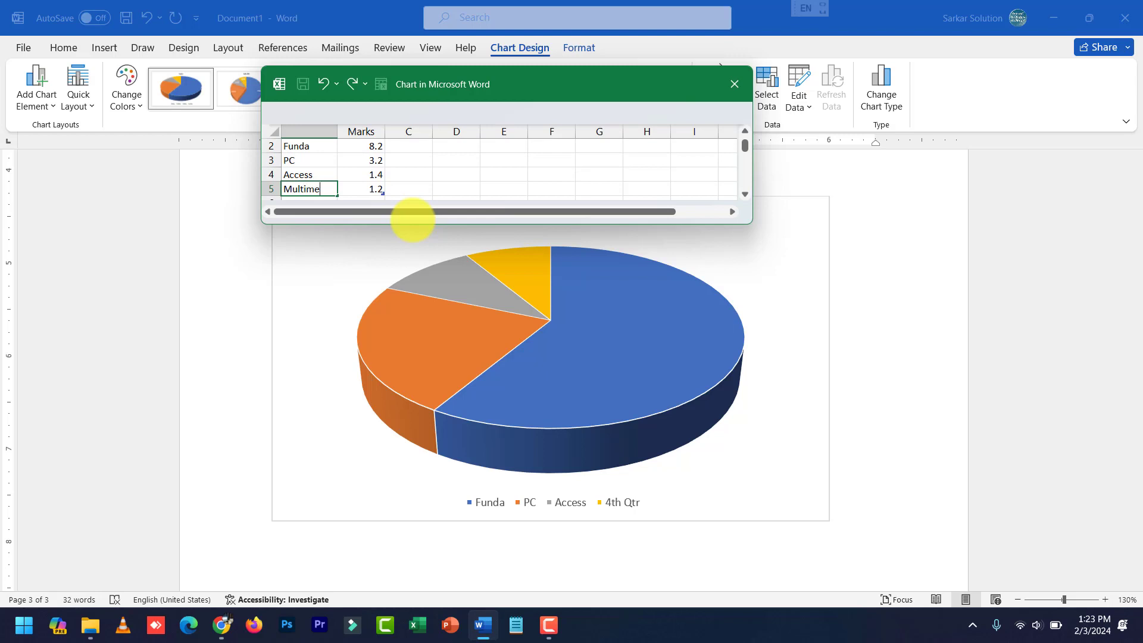
pyautogui.click(414, 175)
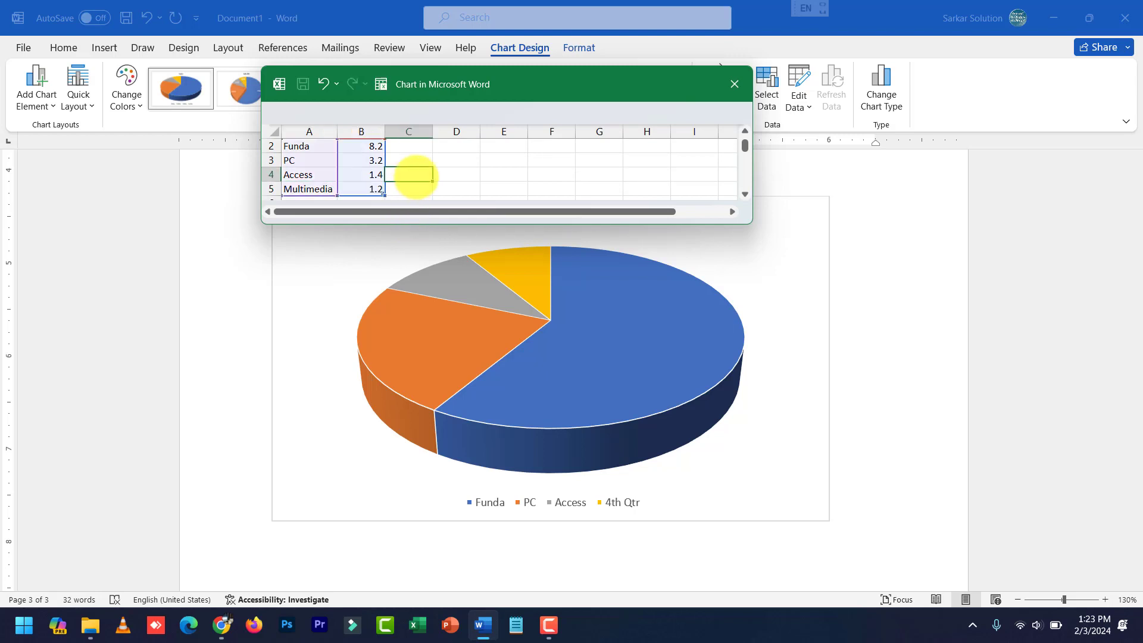
# Enlarge the chart data window and set the marks to 50 for Funda, 60 for PC, 65 for Access and 55 for Multimedia
pyautogui.scroll(1, 374, 163)
pyautogui.click(374, 162)
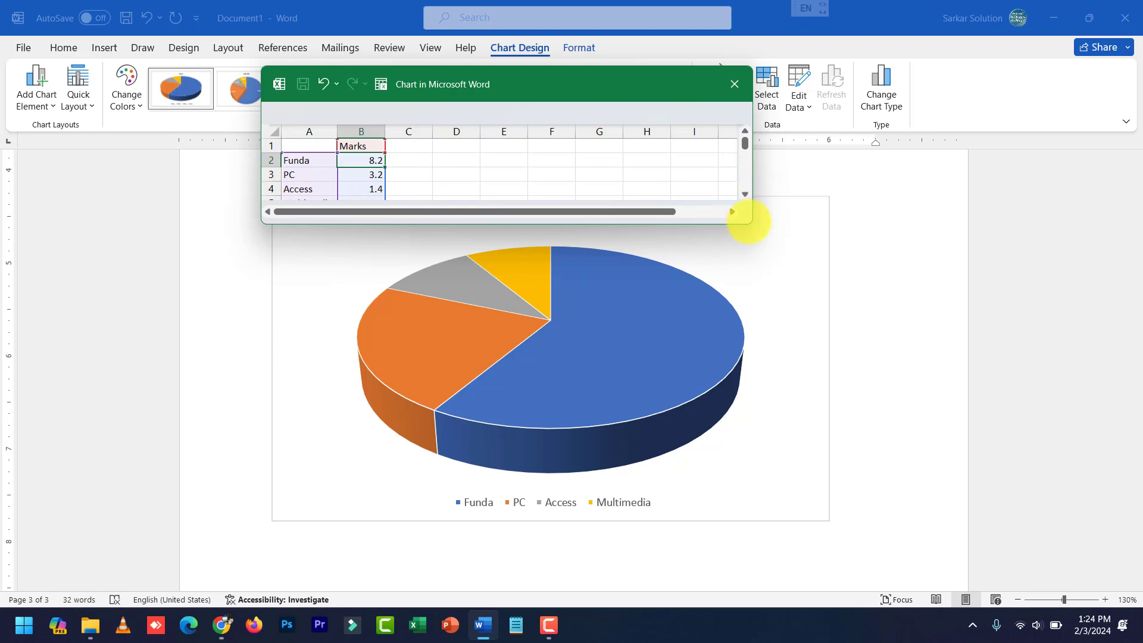
pyautogui.moveTo(750, 224); pyautogui.dragTo(765, 311)
pyautogui.scroll(4, 377, 191)
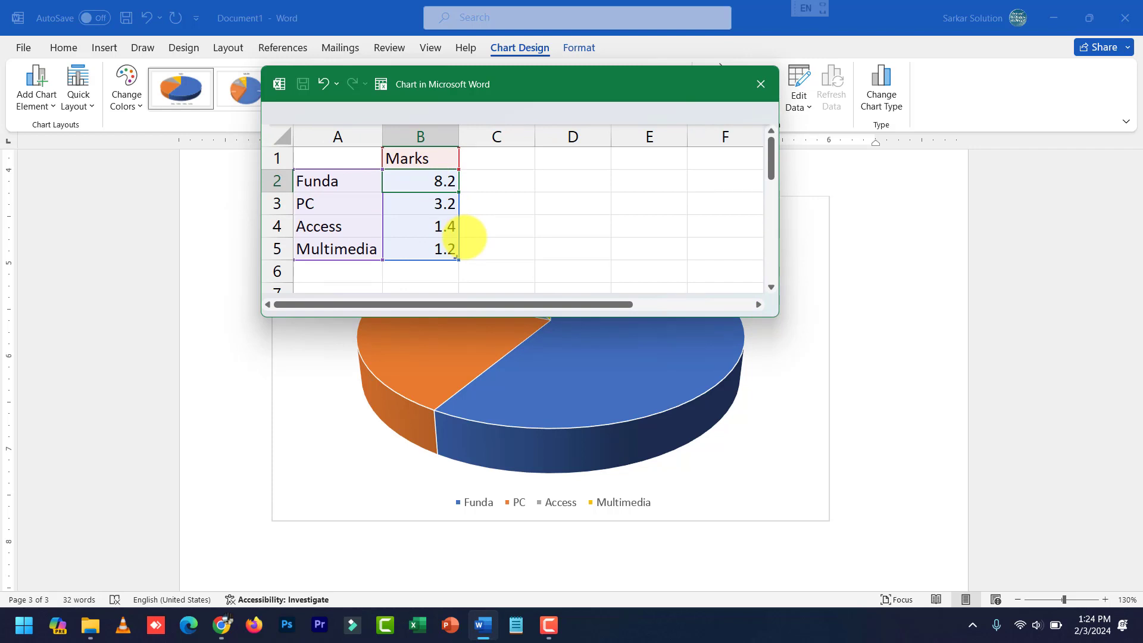
pyautogui.write('50')
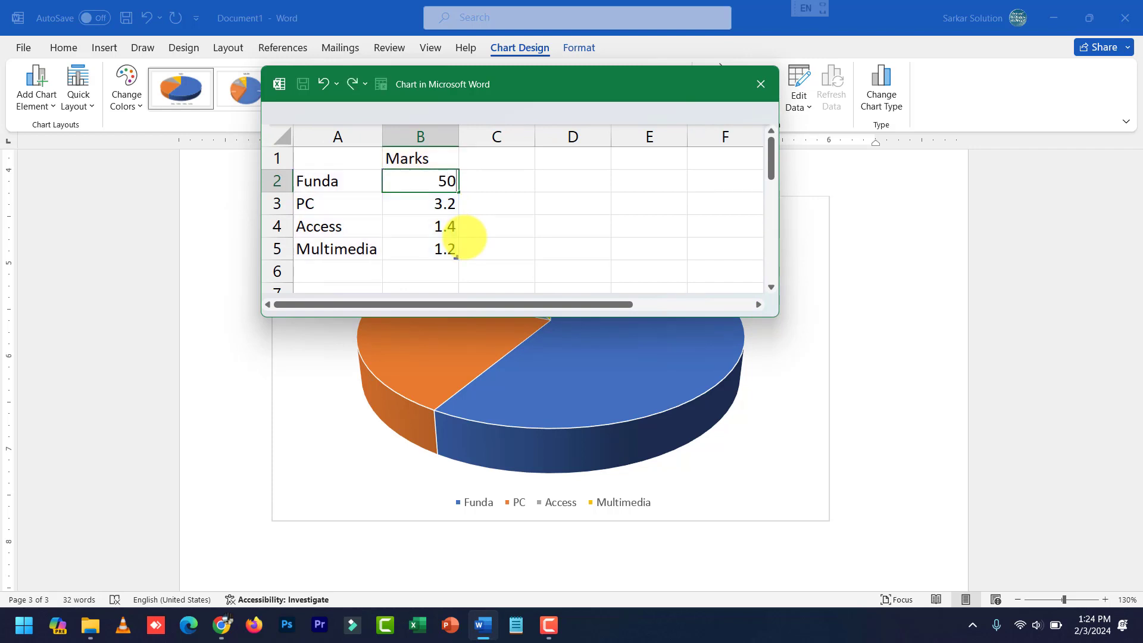
pyautogui.press('Return')
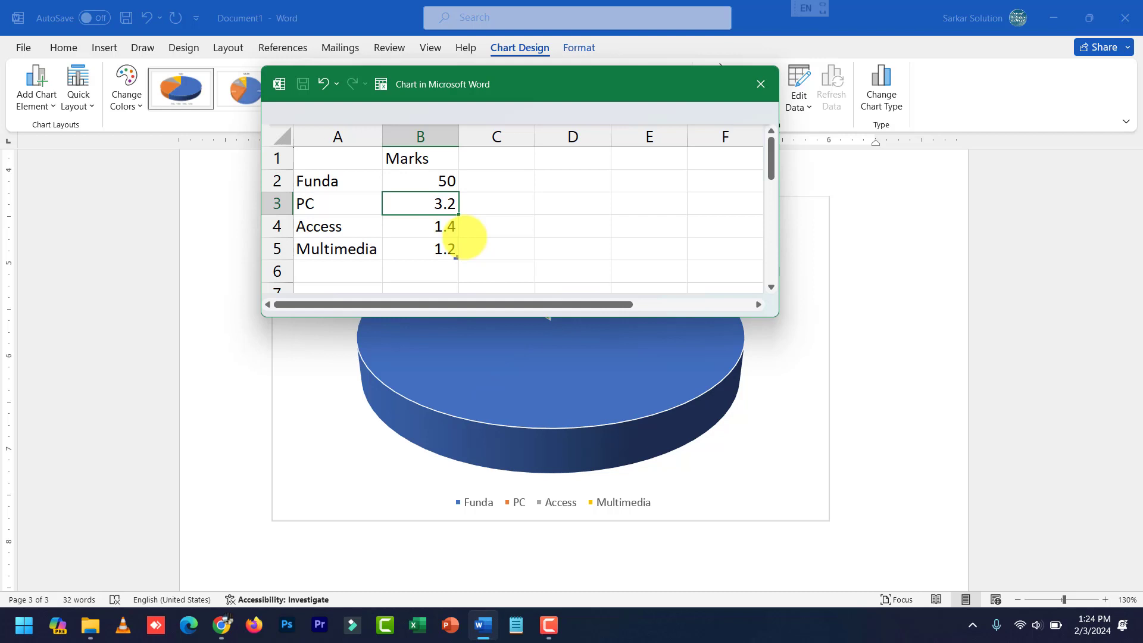
pyautogui.write('60')
pyautogui.press('Return')
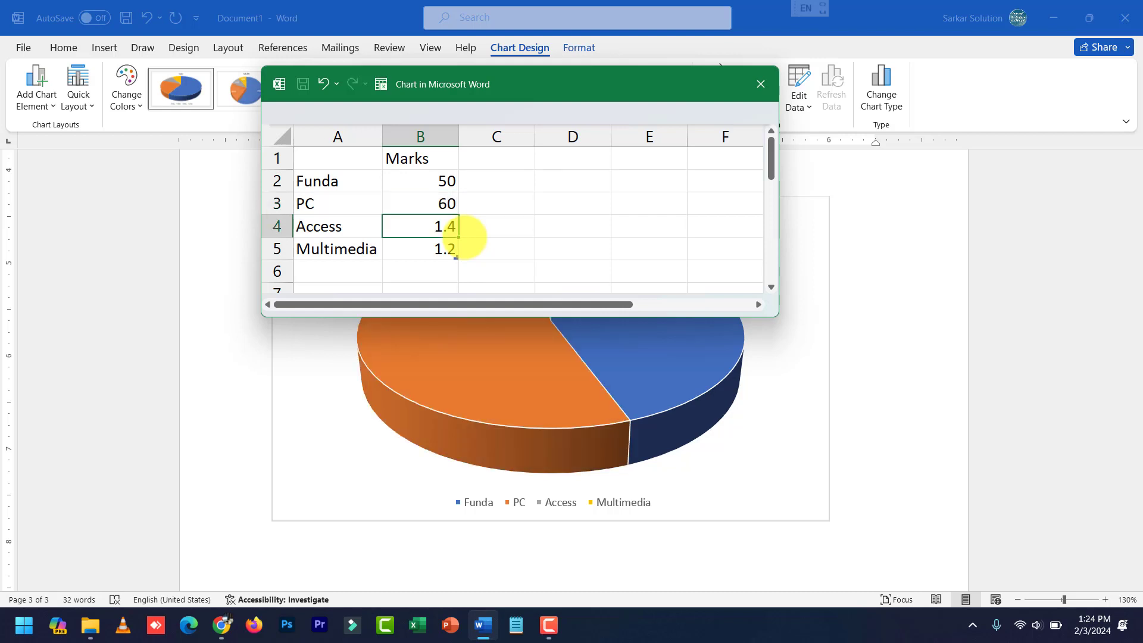
pyautogui.write('65')
pyautogui.press('Return')
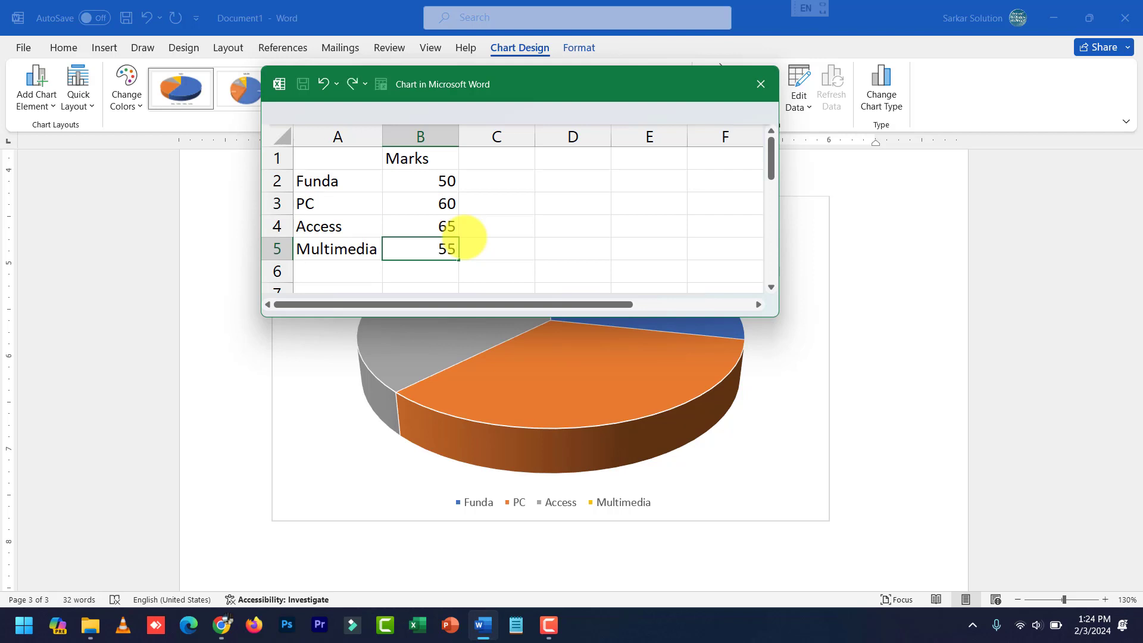
pyautogui.write('55')
# Move the chart data window off the pie and close it
pyautogui.click(850, 286)
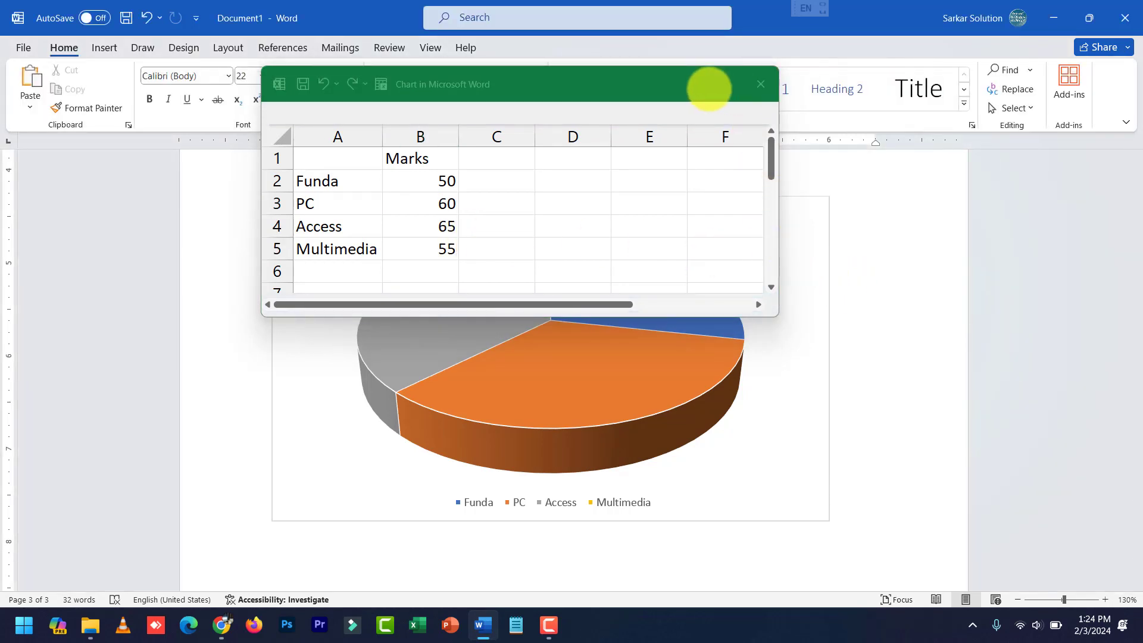
pyautogui.moveTo(708, 89); pyautogui.dragTo(596, 39)
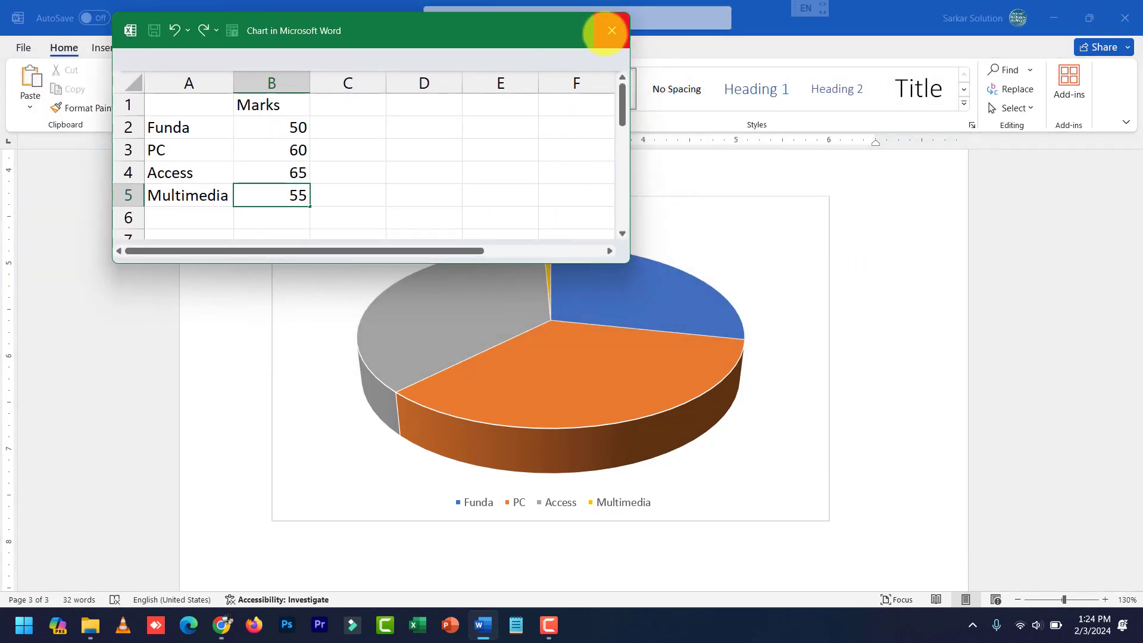
pyautogui.click(612, 30)
pyautogui.click(716, 250)
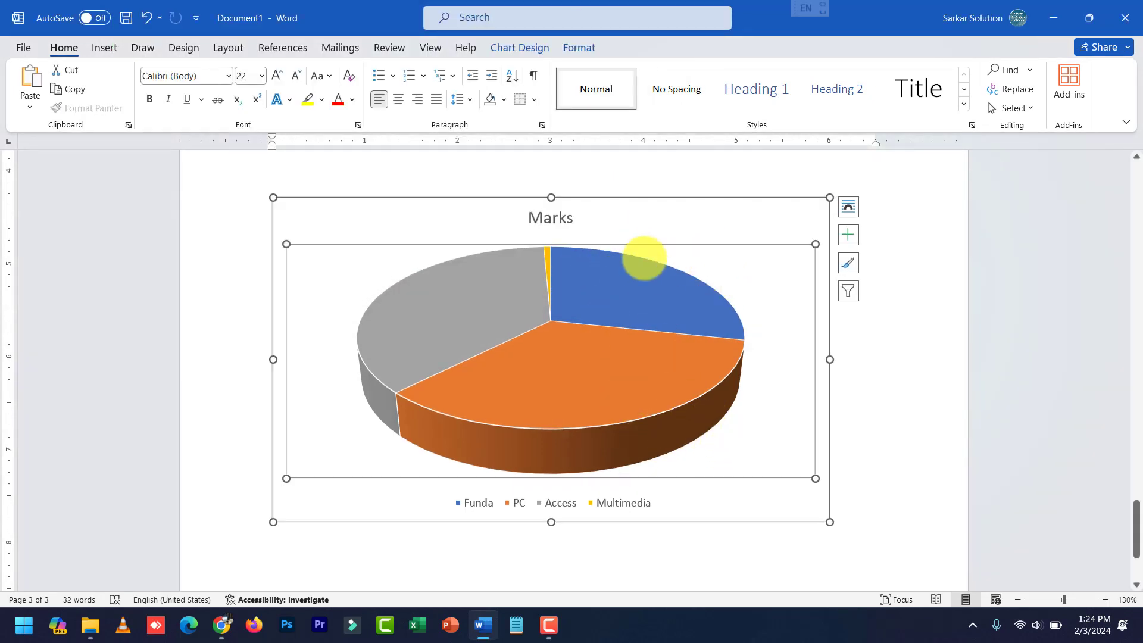
pyautogui.click(823, 416)
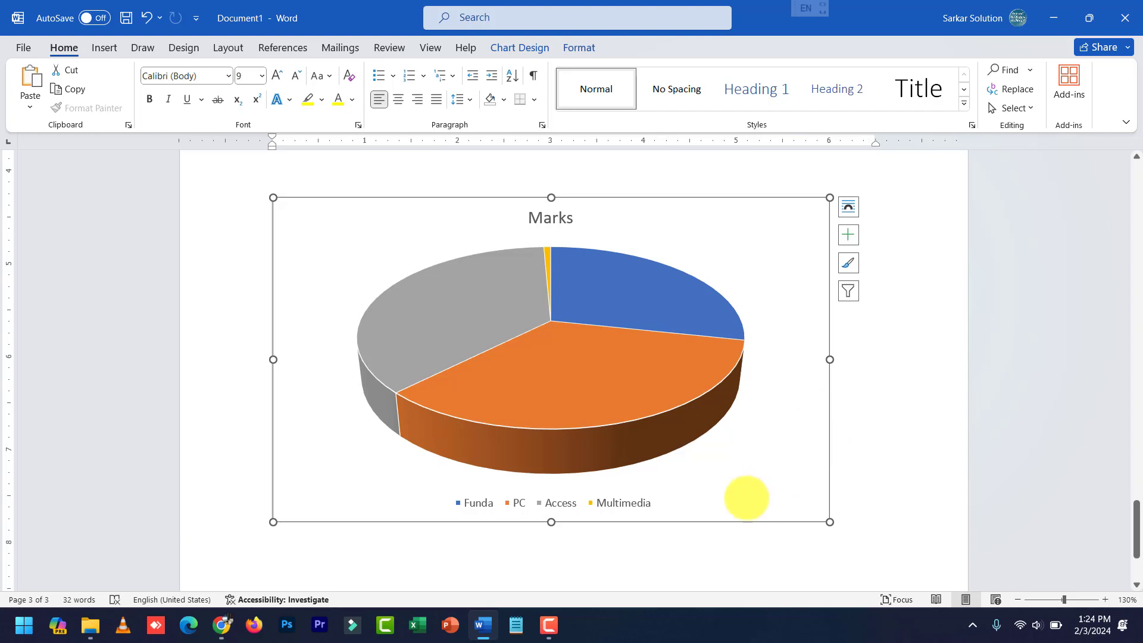
pyautogui.click(736, 435)
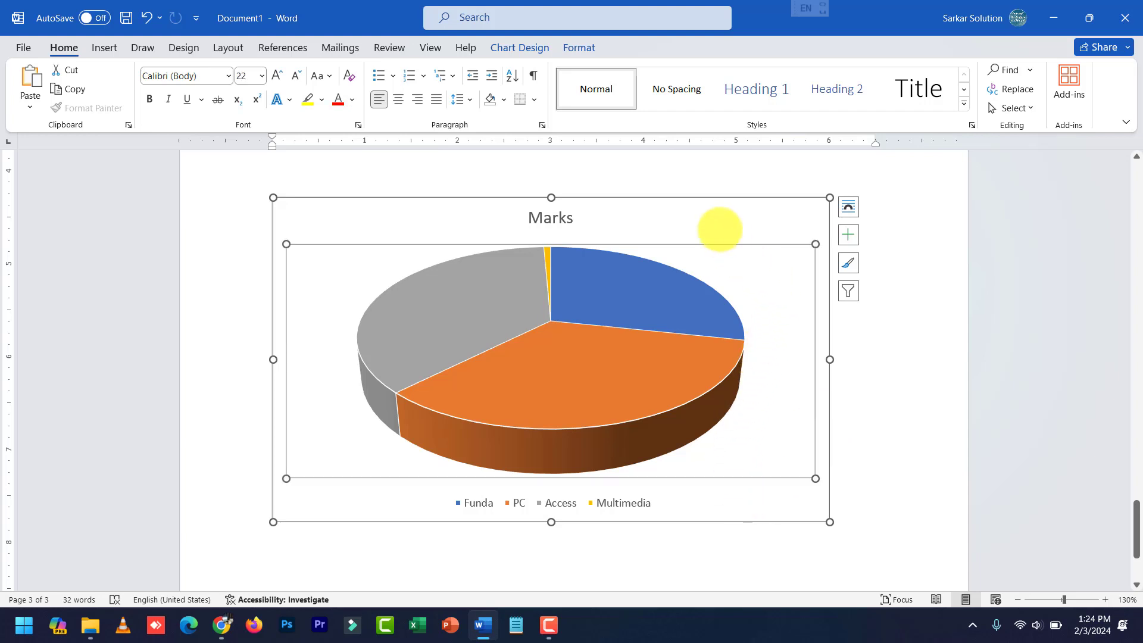
pyautogui.click(720, 229)
pyautogui.rightClick(718, 229)
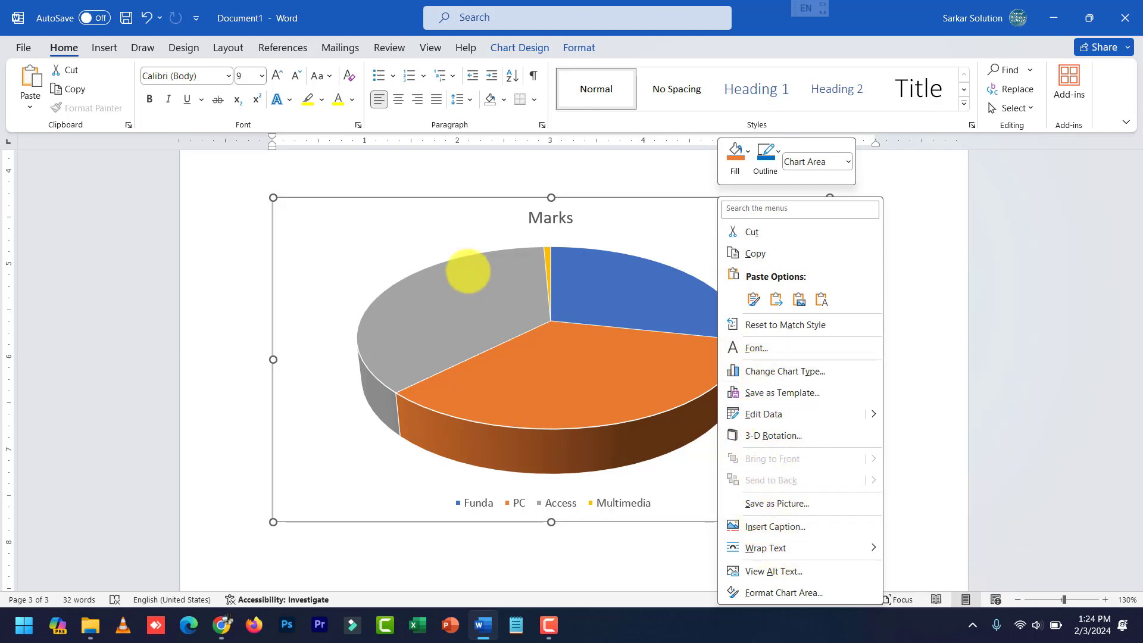
pyautogui.click(452, 238)
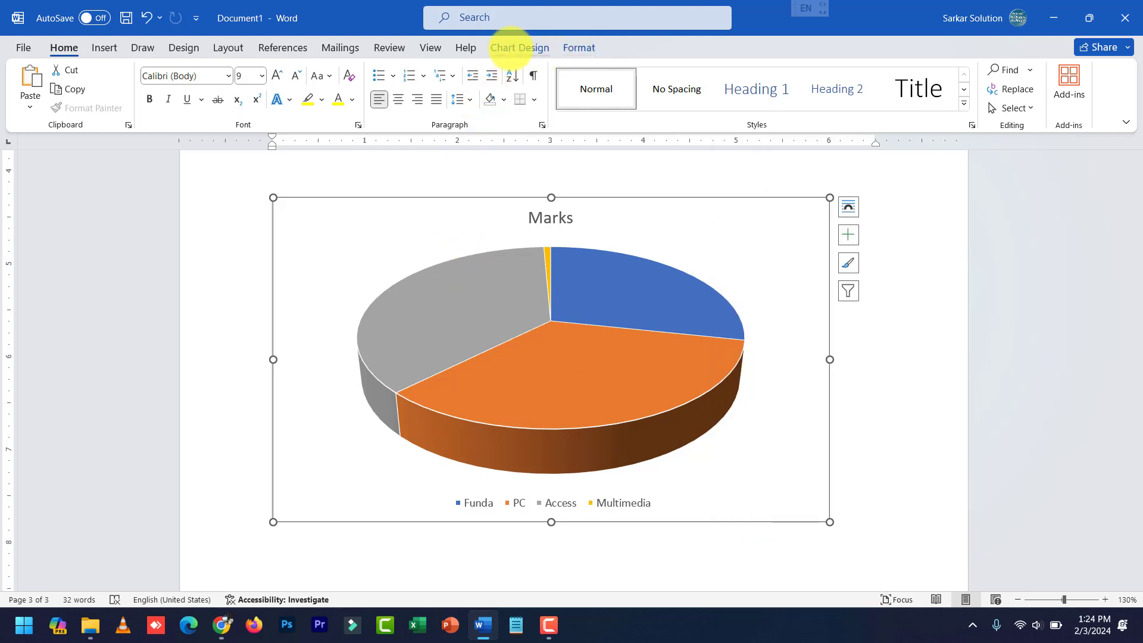
# Reopen the pie chart's data for editing to refresh the slices, and return to the chart in the document
pyautogui.click(519, 47)
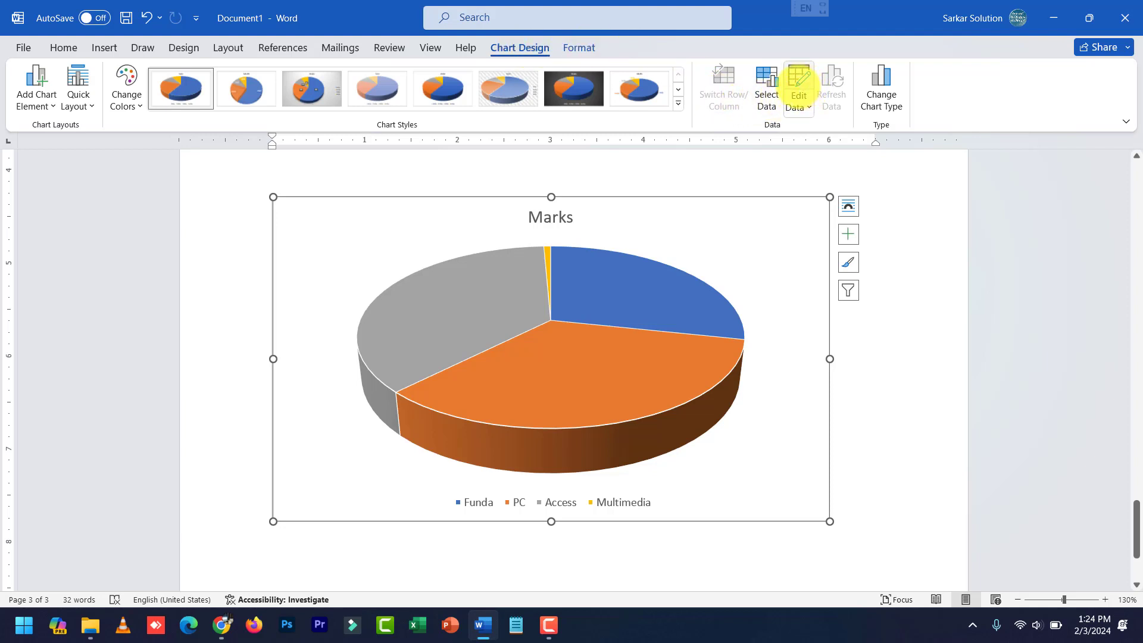
pyautogui.click(799, 89)
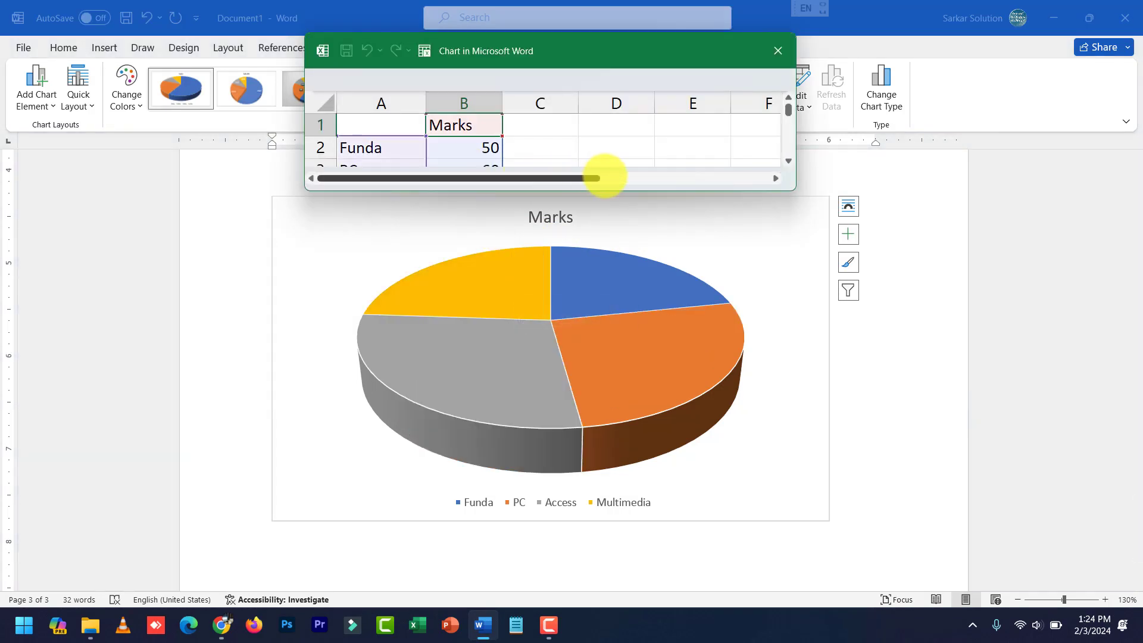
pyautogui.click(622, 289)
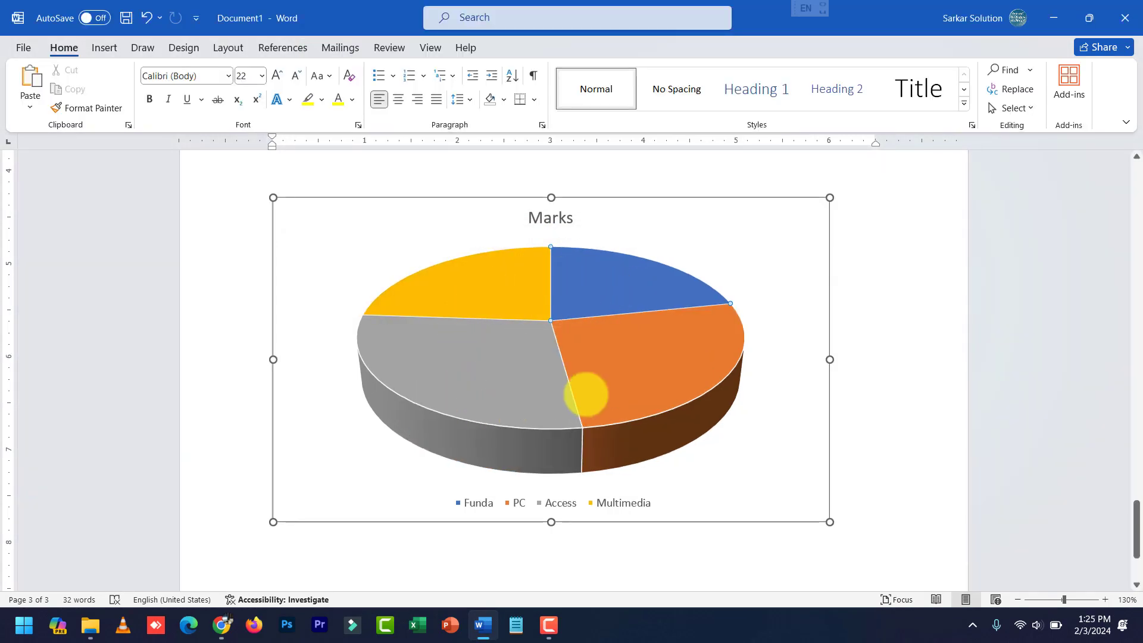
pyautogui.click(523, 320)
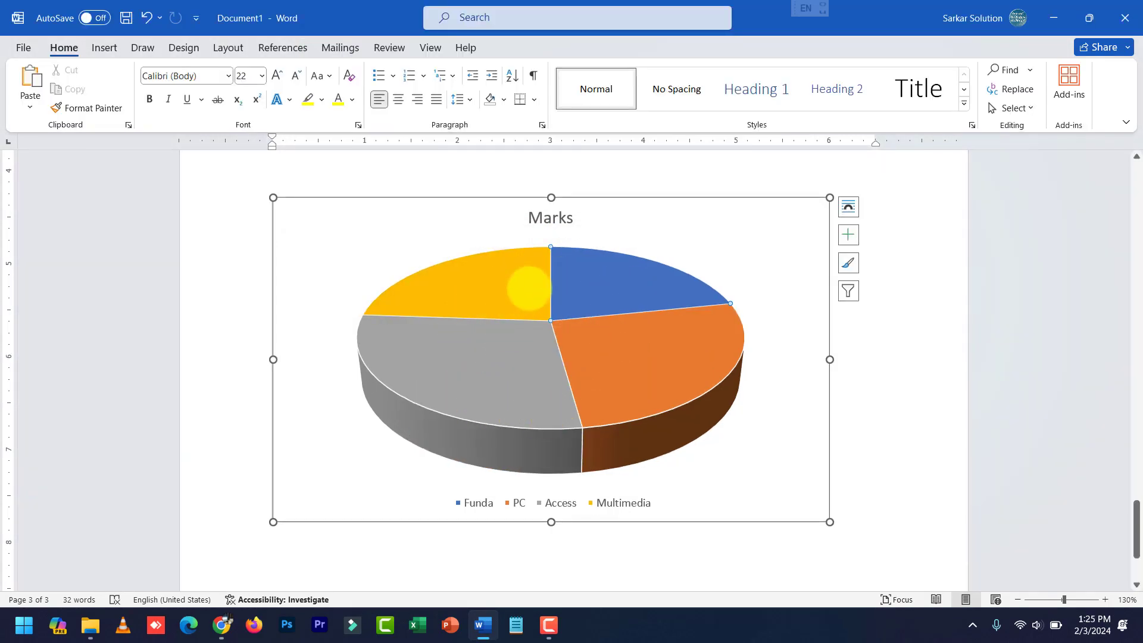
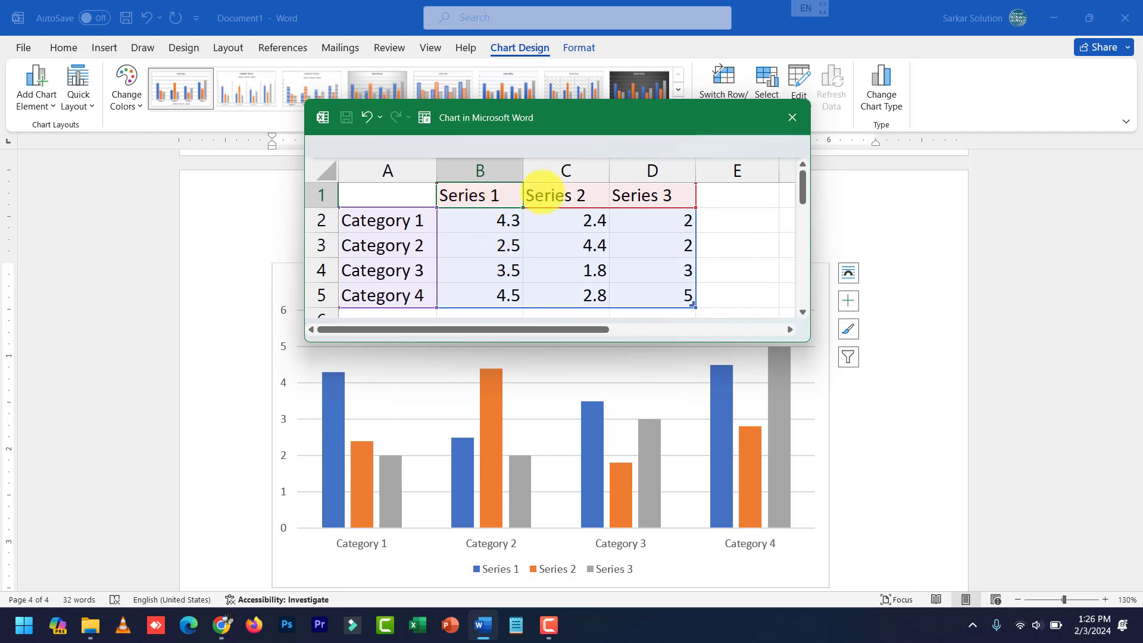
# Rename the three series headings in the column chart's data to 2021, 2022 and 2023
pyautogui.write('20')
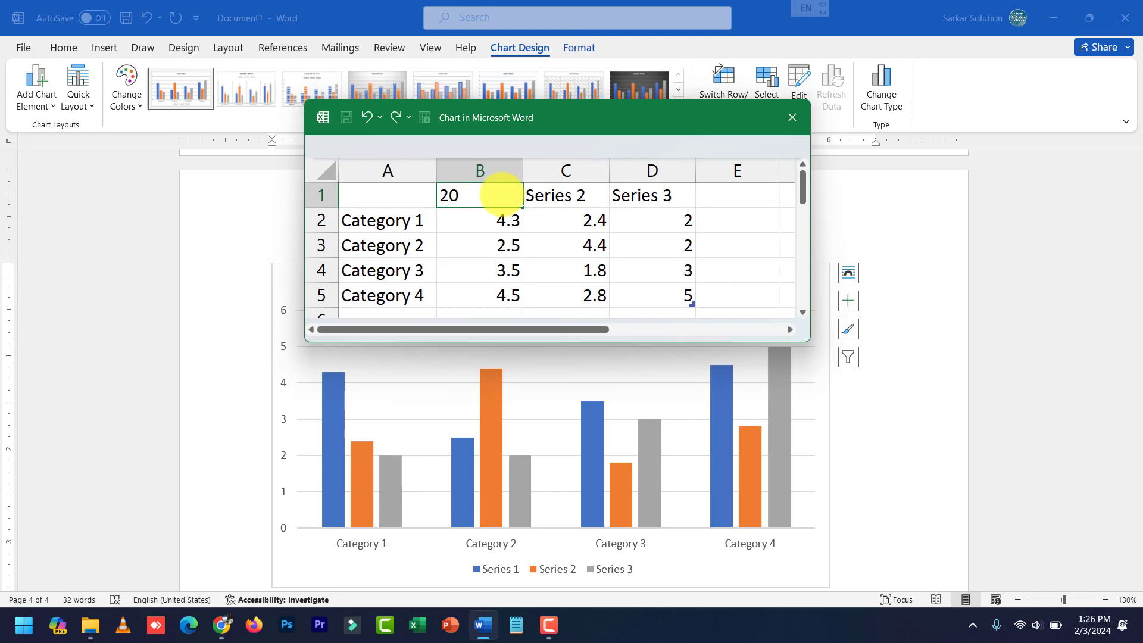
pyautogui.write('21')
pyautogui.press('Tab')
pyautogui.write('2022')
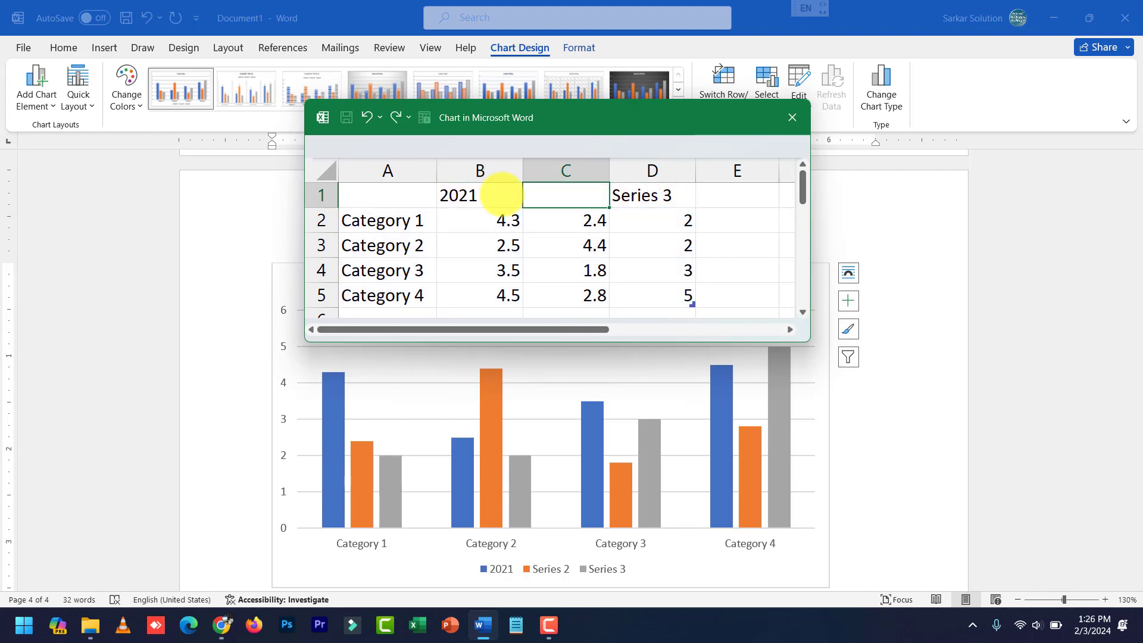
pyautogui.press('Tab')
pyautogui.write('2023')
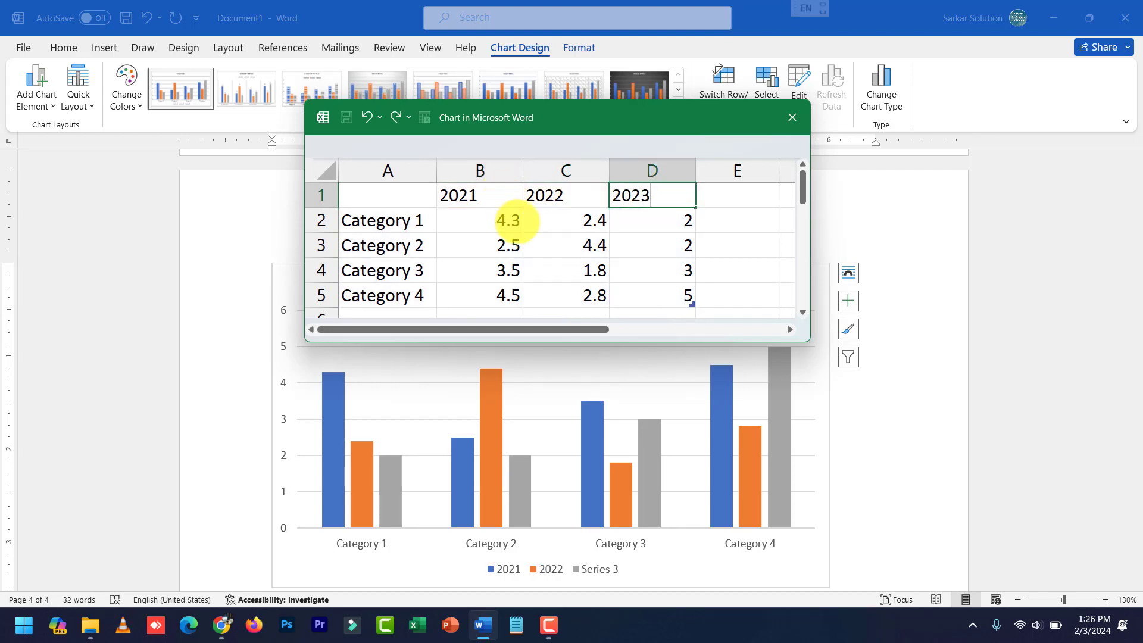
pyautogui.click(543, 237)
pyautogui.moveTo(503, 198); pyautogui.dragTo(653, 191)
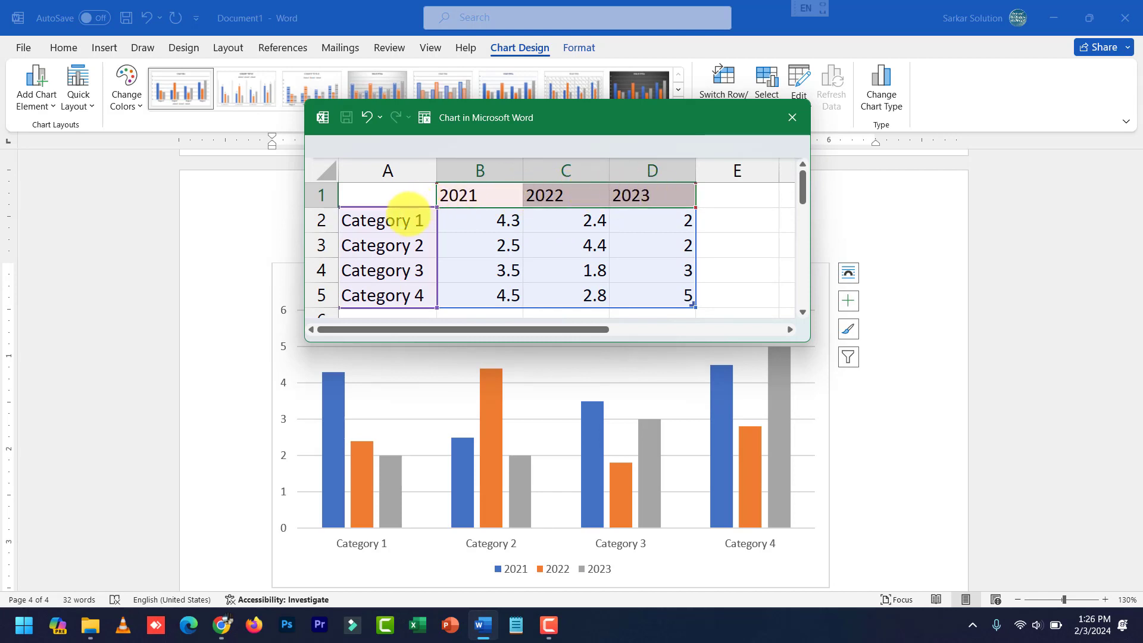
# Rename the four chart categories to Redmi, Realme, Samsung and Iphone, and close the chart data window
pyautogui.click(398, 221)
pyautogui.write('Redmi')
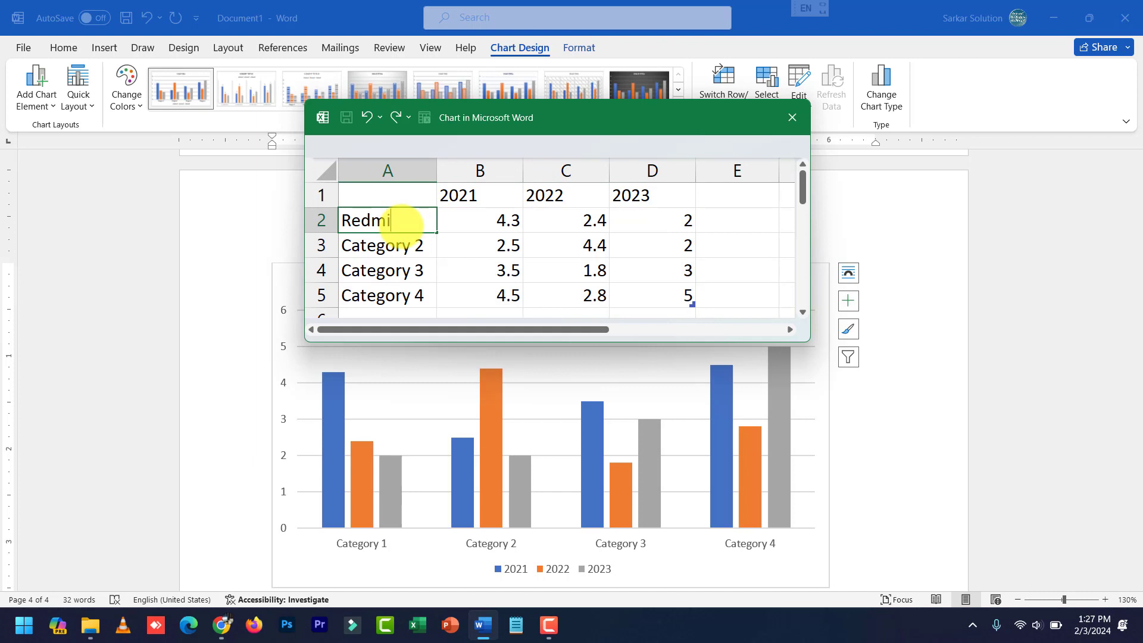
pyautogui.press('Return')
pyautogui.write('Realme')
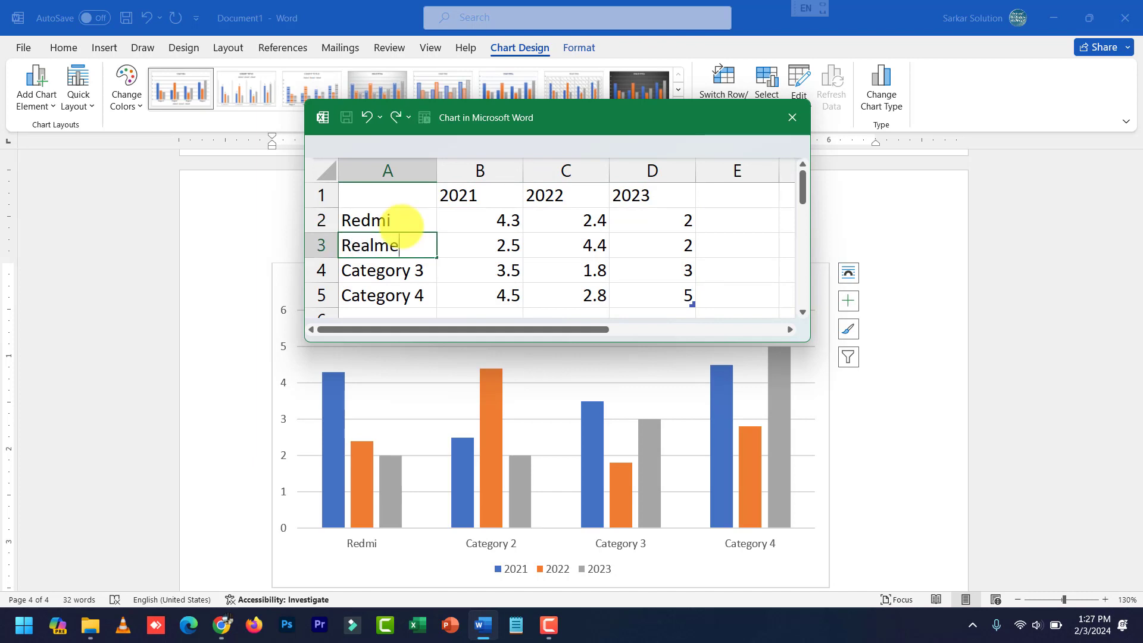
pyautogui.press('Return')
pyautogui.write('Samsung')
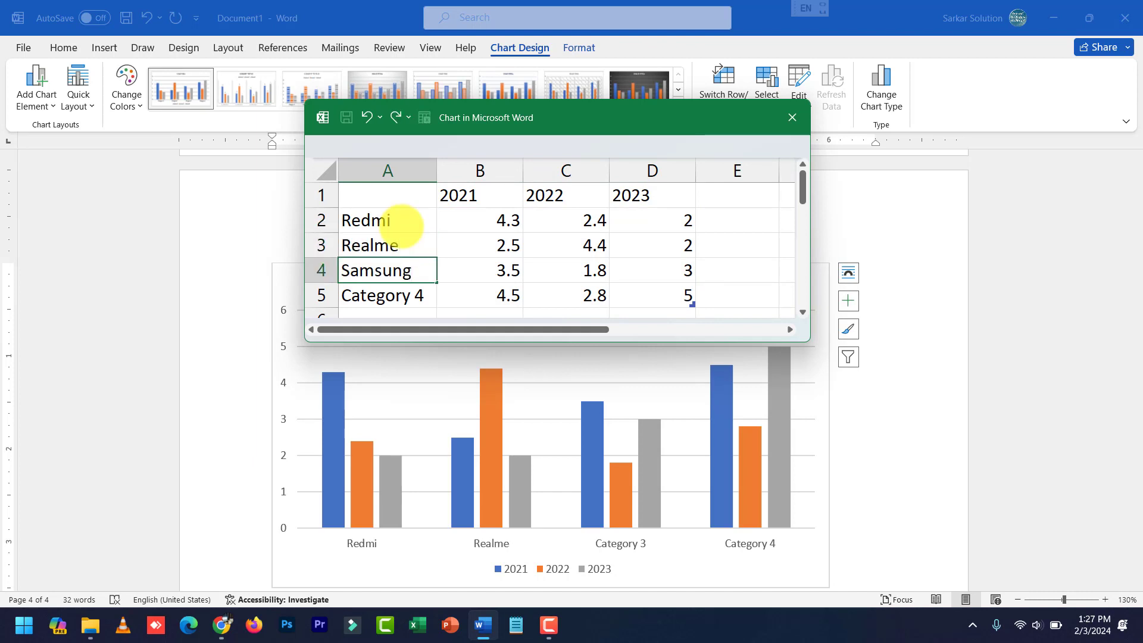
pyautogui.press('Return')
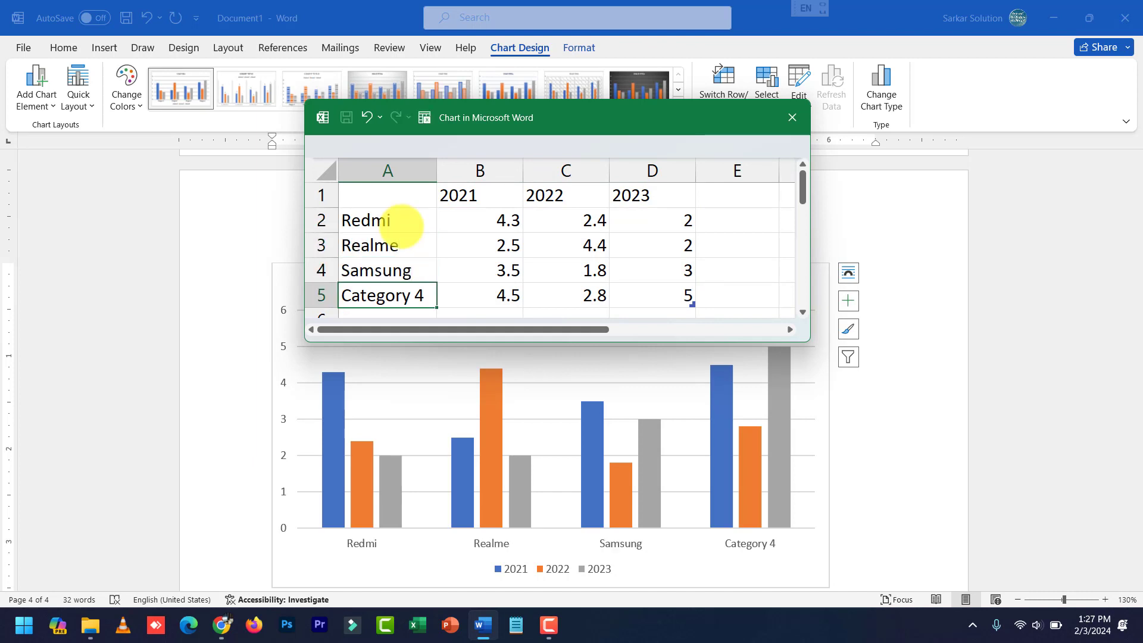
pyautogui.write('Iphone')
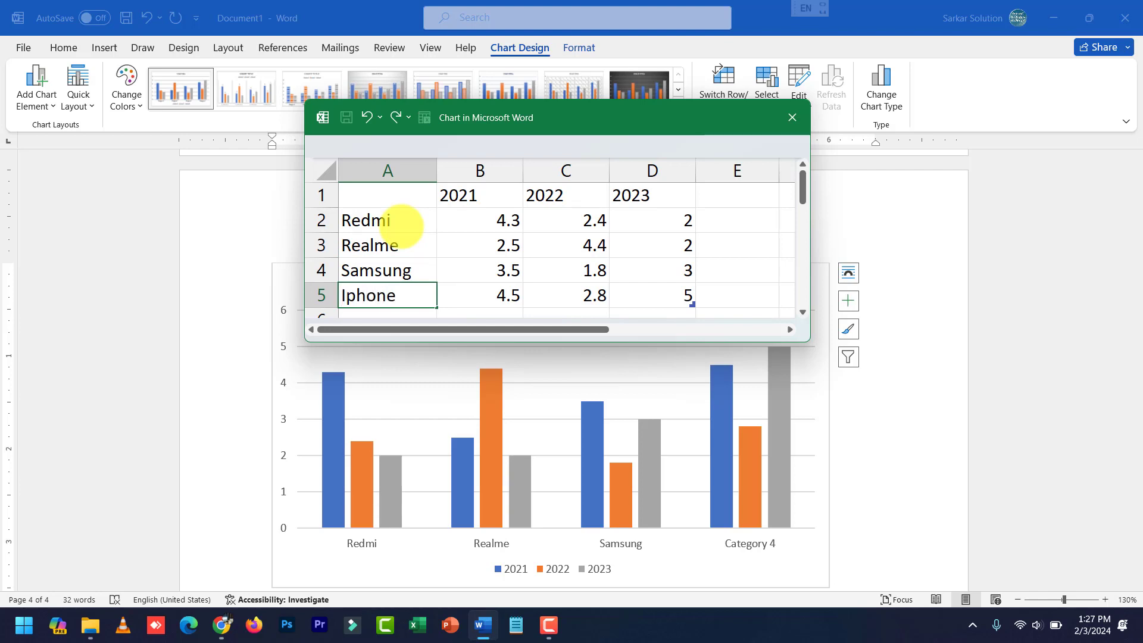
pyautogui.moveTo(479, 223); pyautogui.dragTo(668, 224)
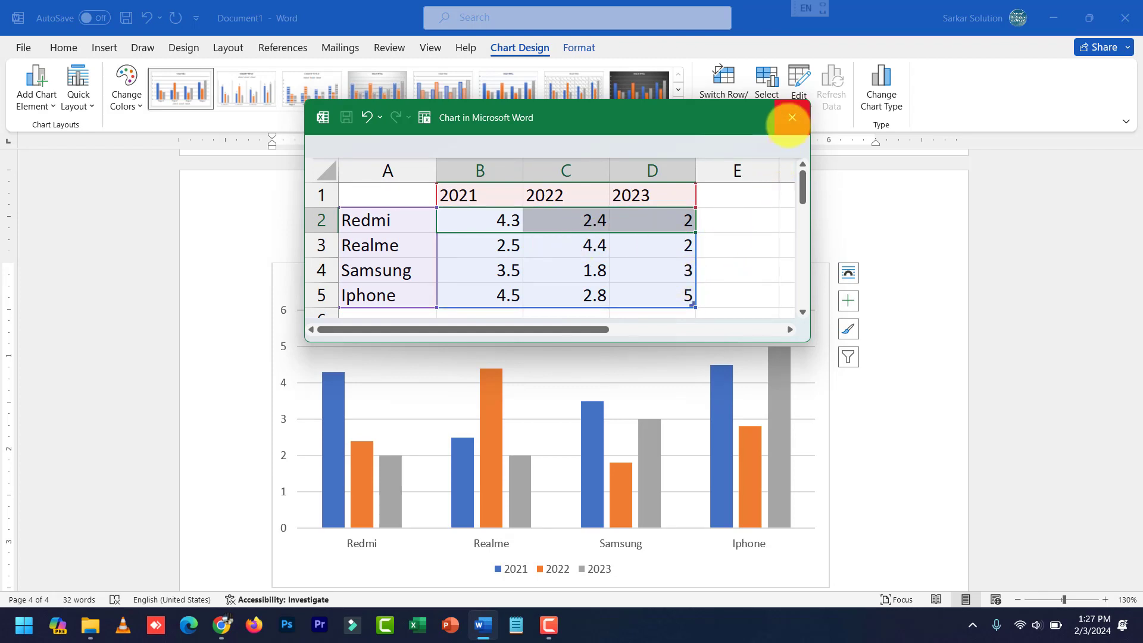
pyautogui.click(791, 117)
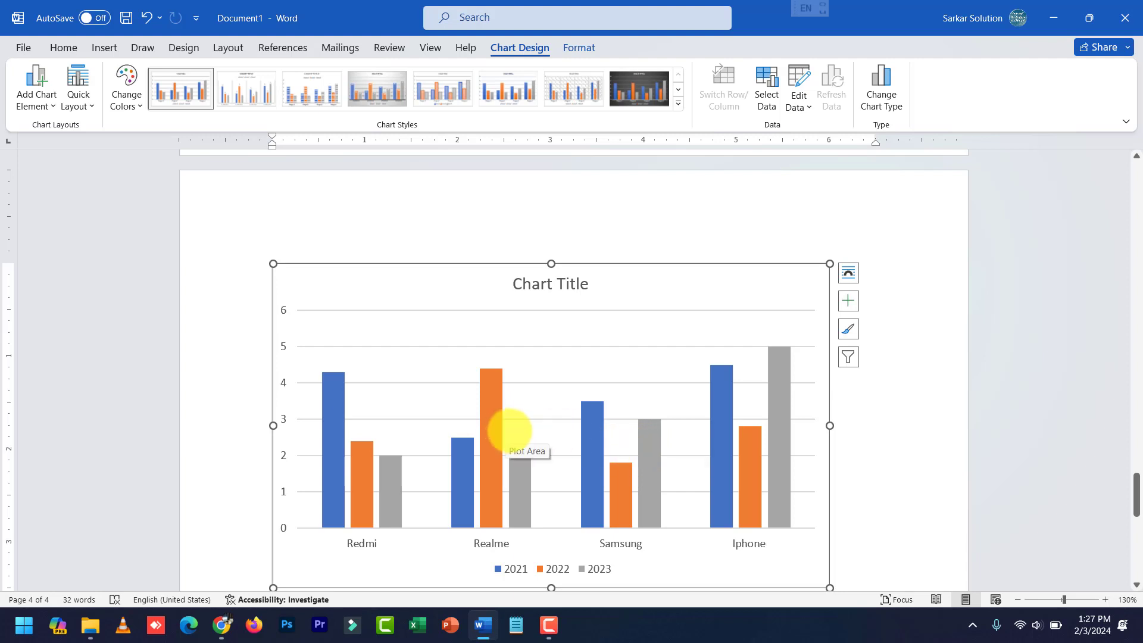
# Try several chart styles on the column chart, ending with the style that has data labels and a hatched plot area
pyautogui.scroll(-1, 619, 424)
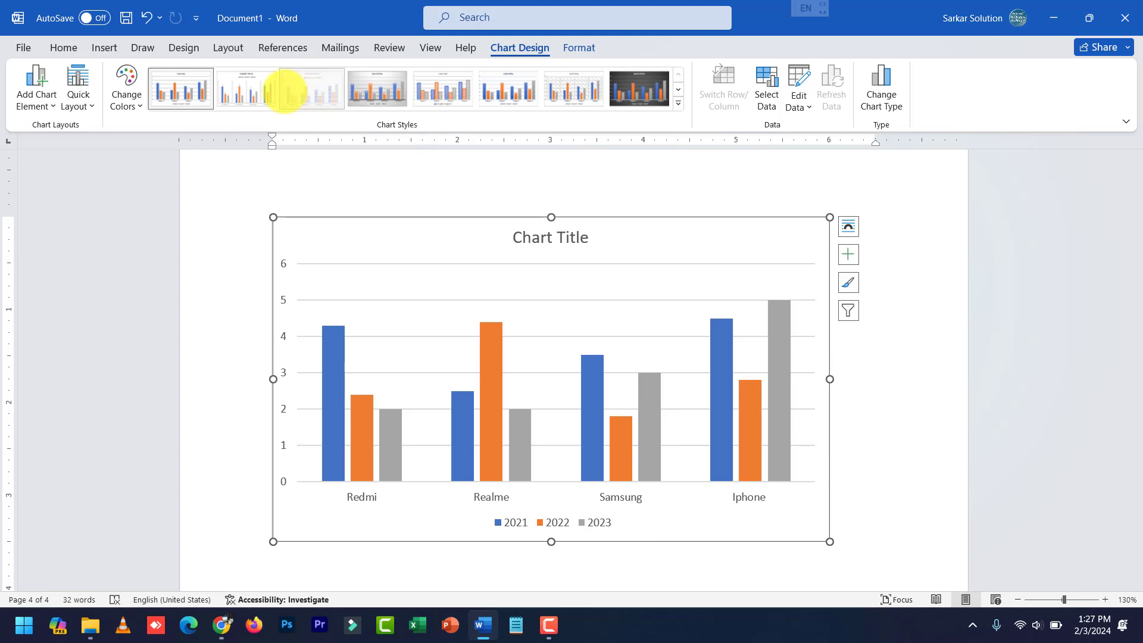
pyautogui.click(286, 89)
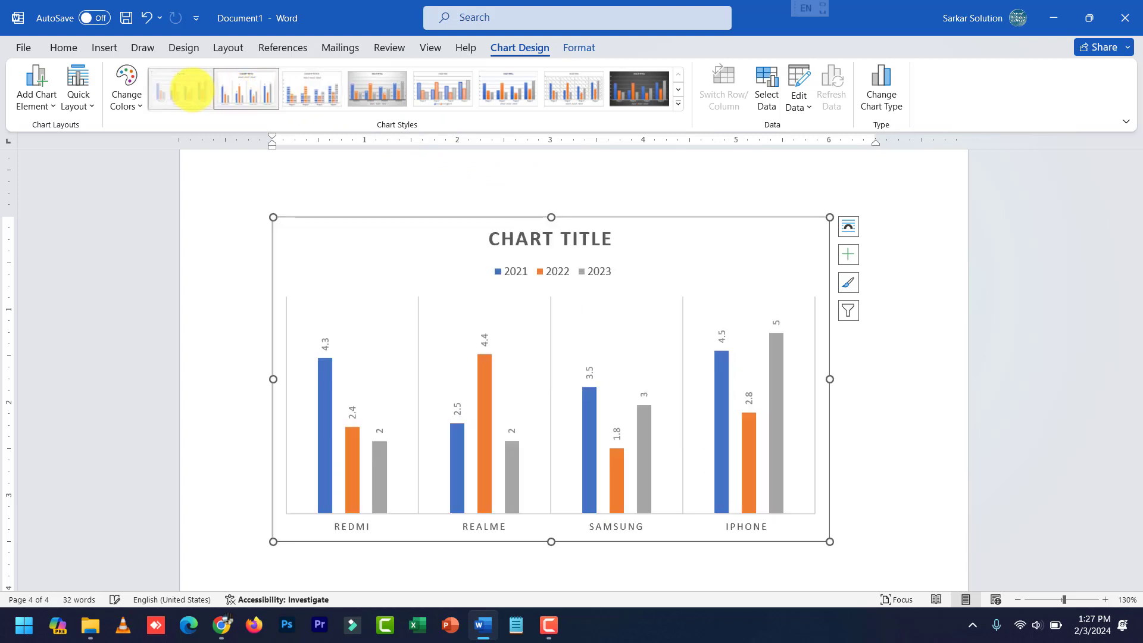
pyautogui.click(183, 89)
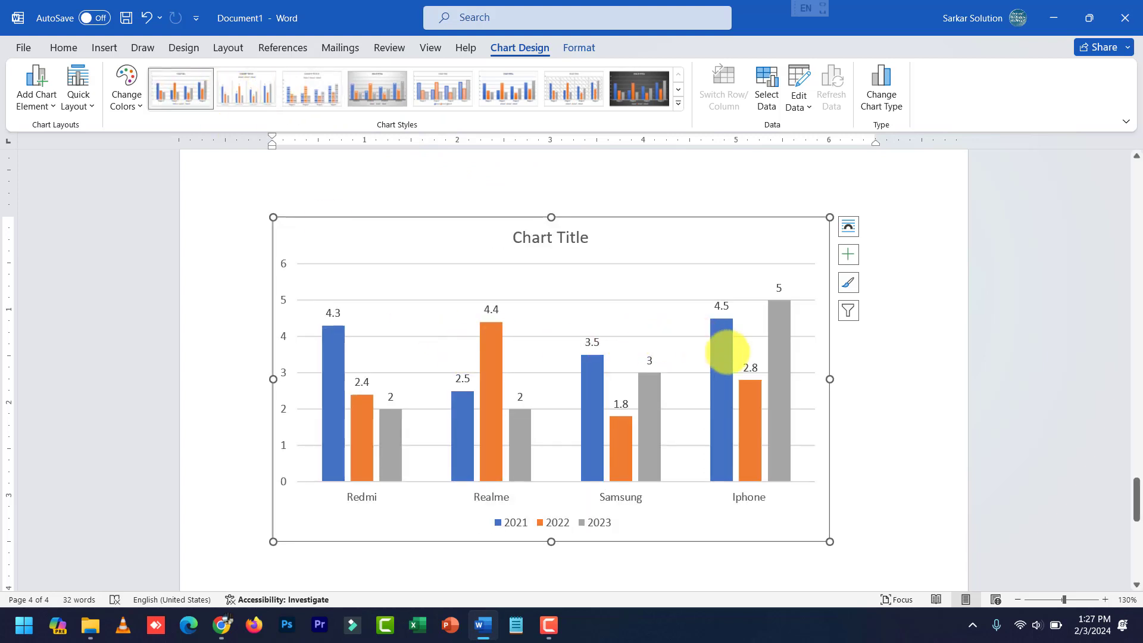
pyautogui.click(518, 96)
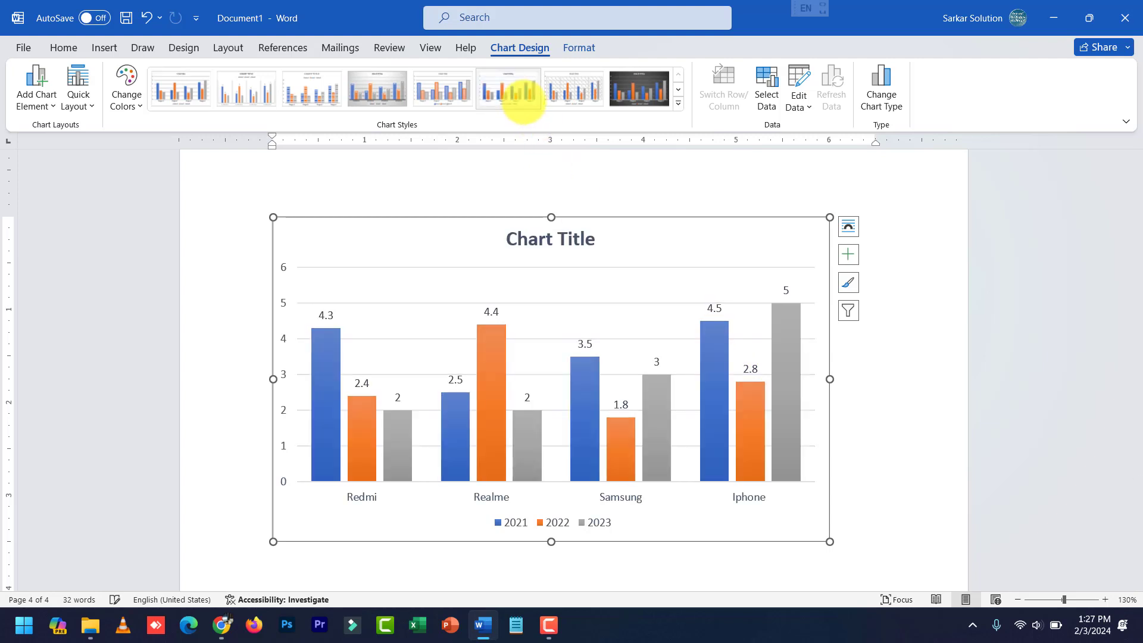
pyautogui.click(602, 95)
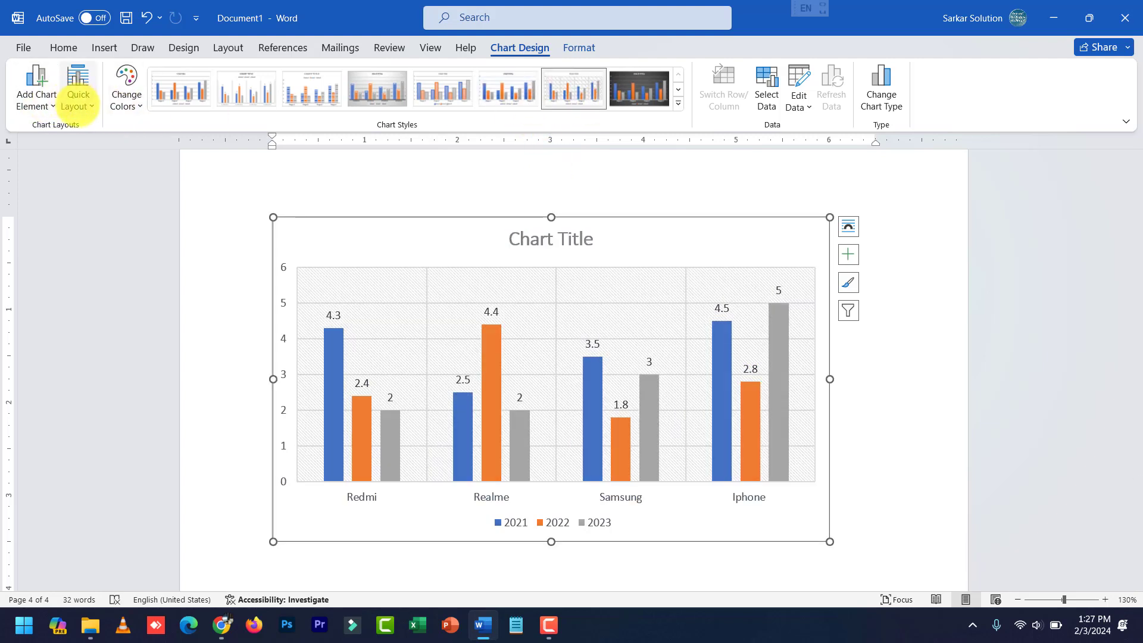
pyautogui.click(77, 100)
pyautogui.click(78, 98)
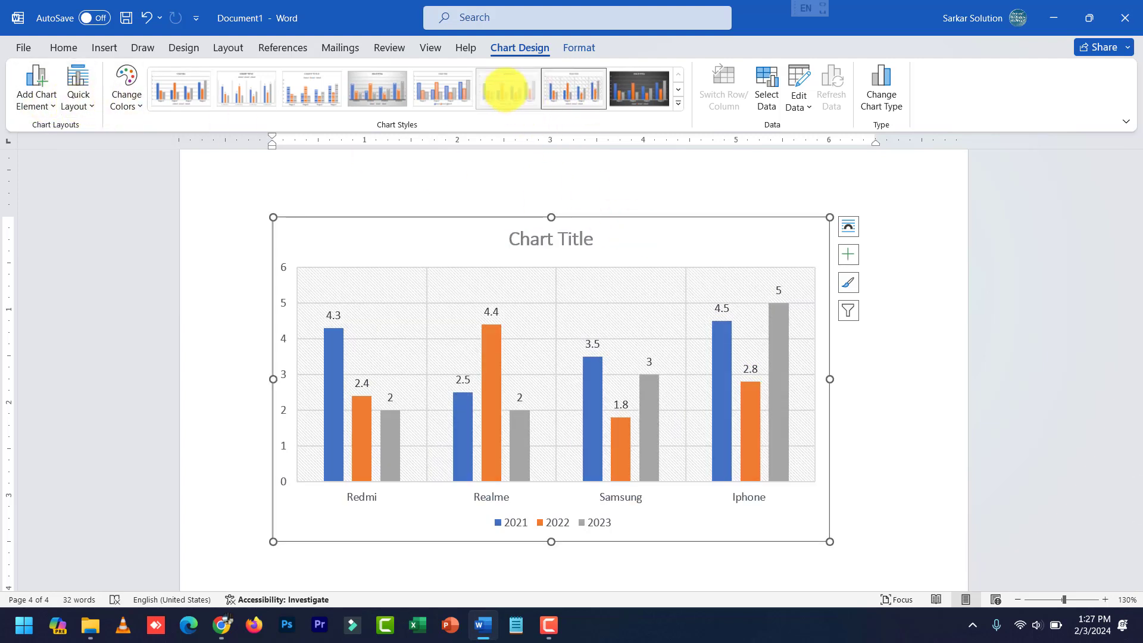
# Apply the chart style with gradient-filled columns and data labels to the column chart, and close its data window
pyautogui.click(506, 90)
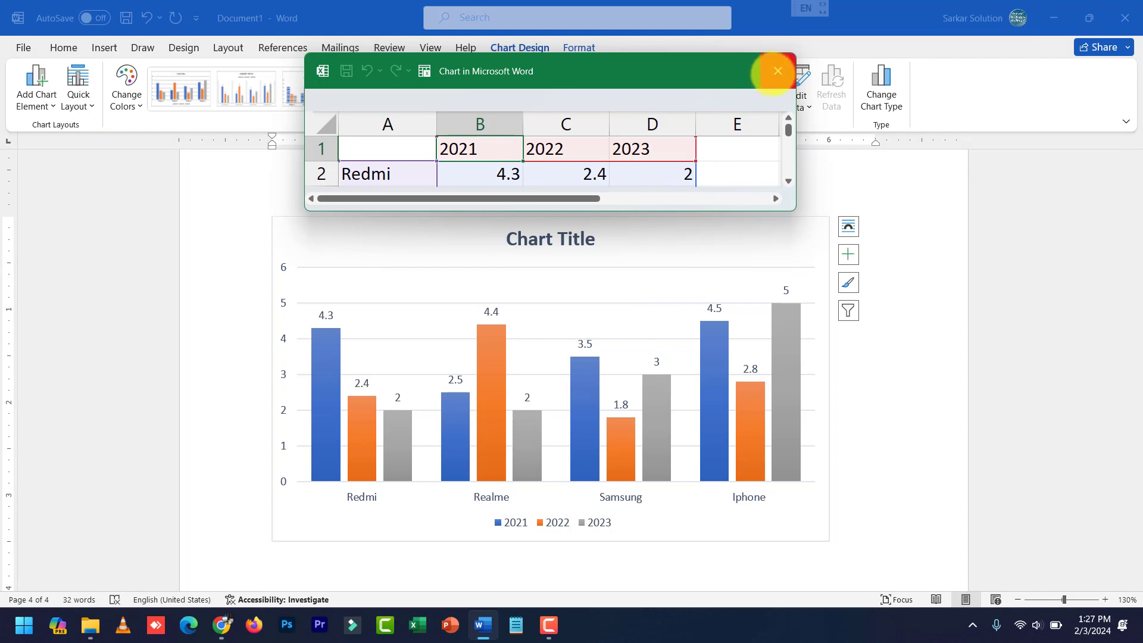
pyautogui.click(777, 70)
# Insert a screen clipping of the Challenges section from the open PDF on a new line below the column chart
pyautogui.scroll(-3, 898, 405)
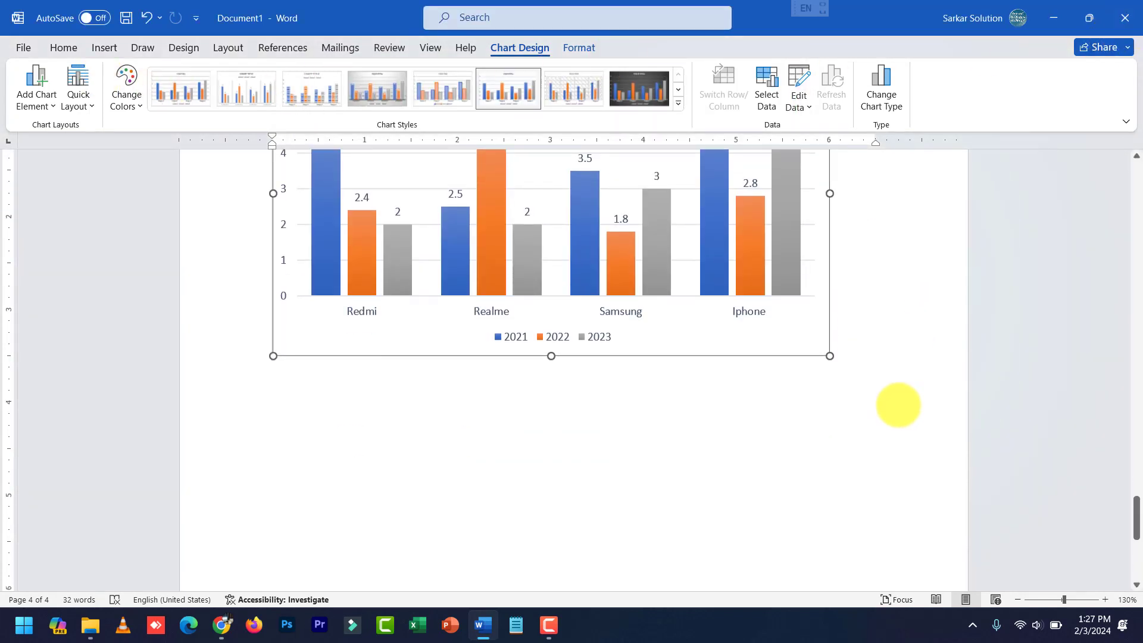
pyautogui.click(906, 370)
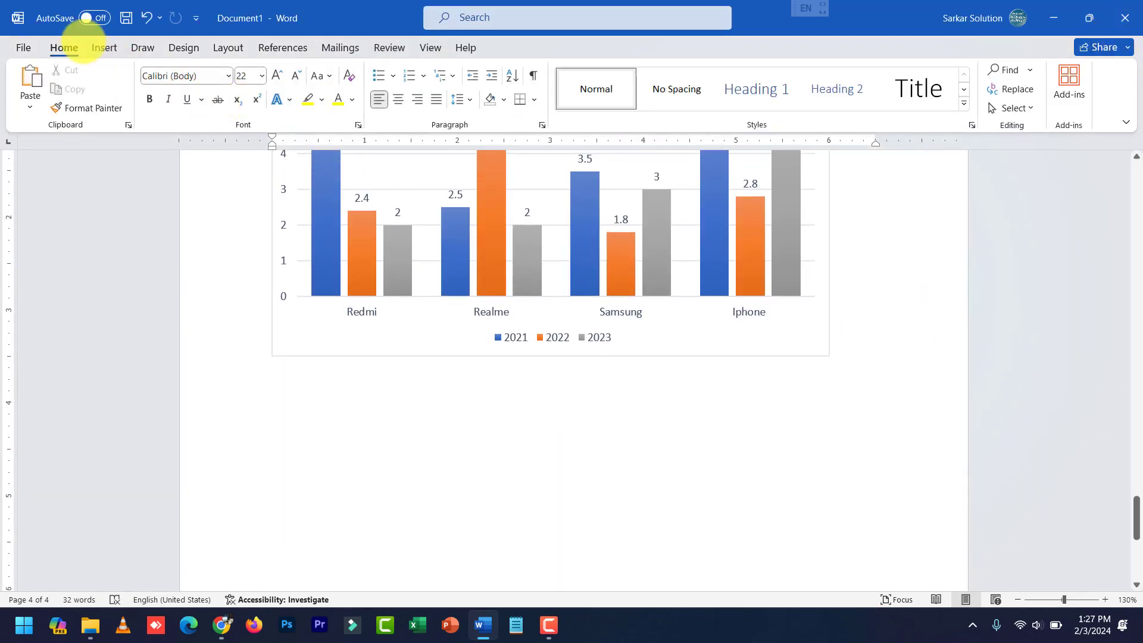
pyautogui.click(104, 48)
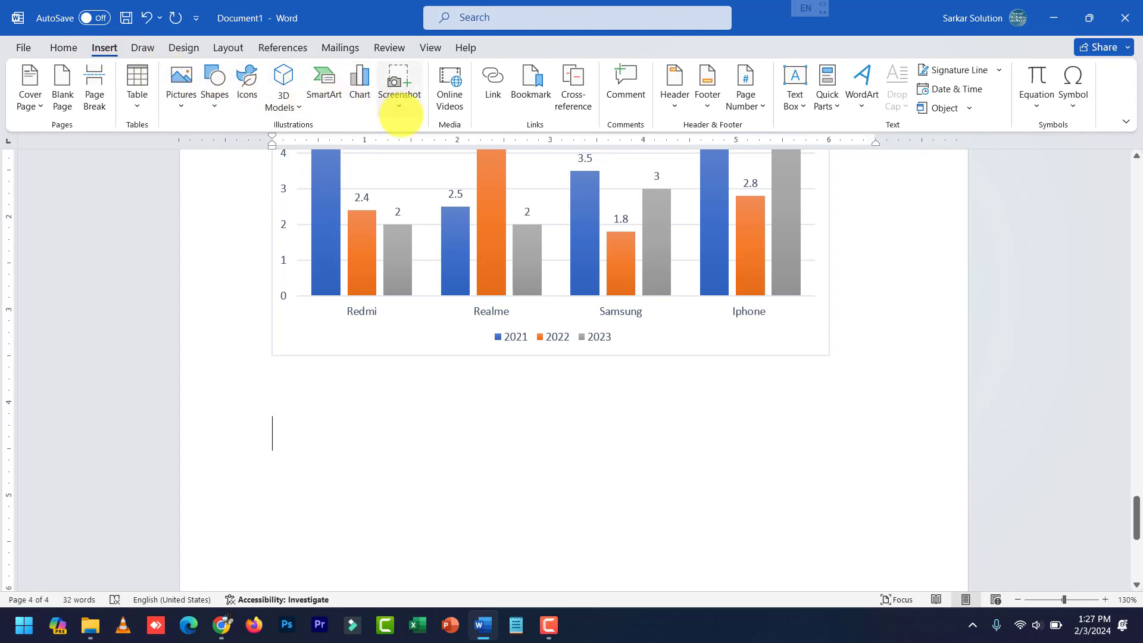
pyautogui.click(399, 106)
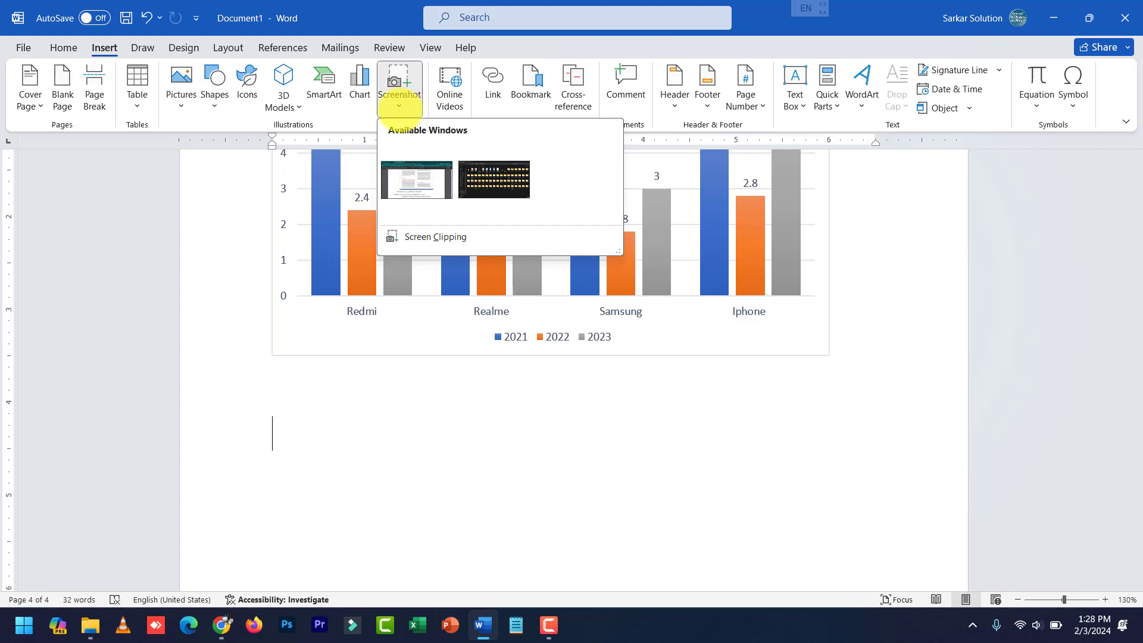
pyautogui.click(399, 76)
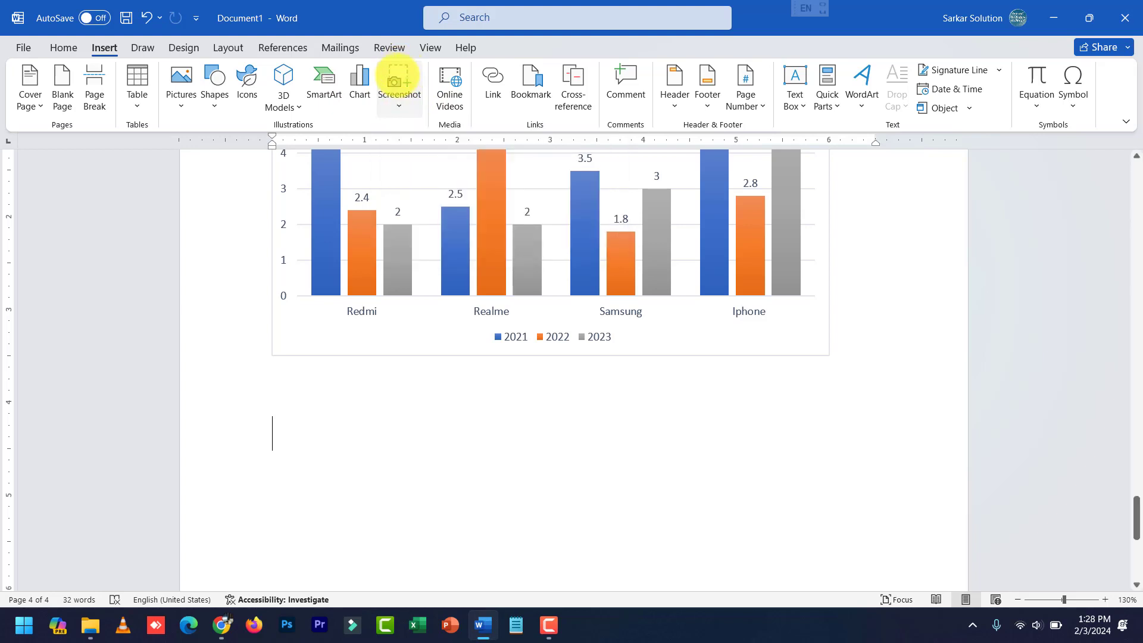
pyautogui.click(396, 94)
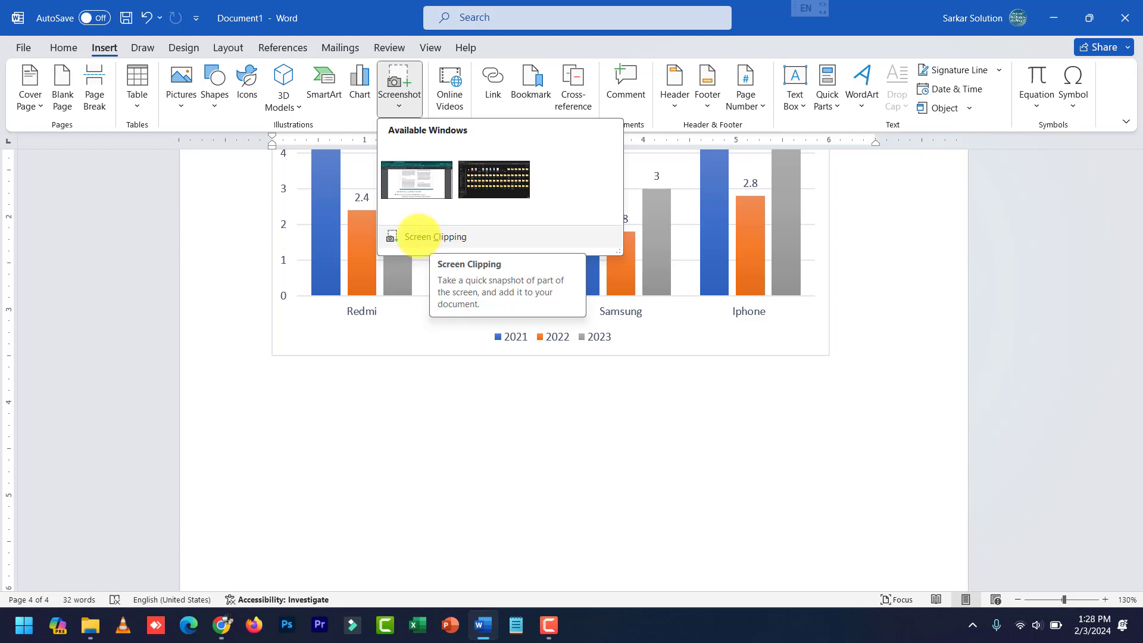
pyautogui.click(419, 236)
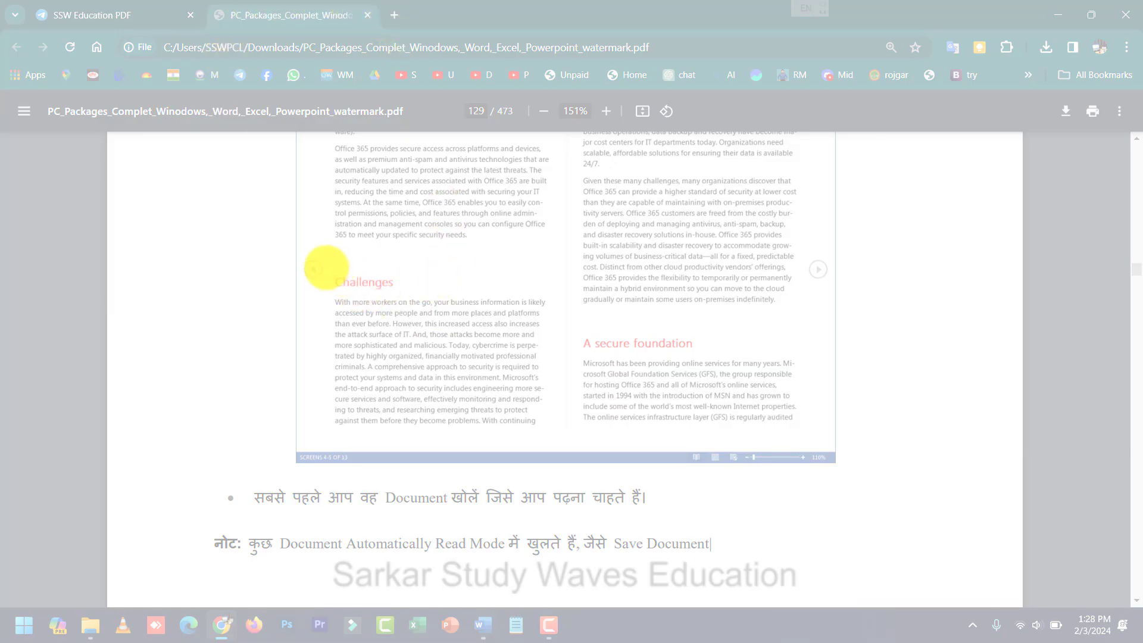
pyautogui.moveTo(327, 268); pyautogui.dragTo(561, 434)
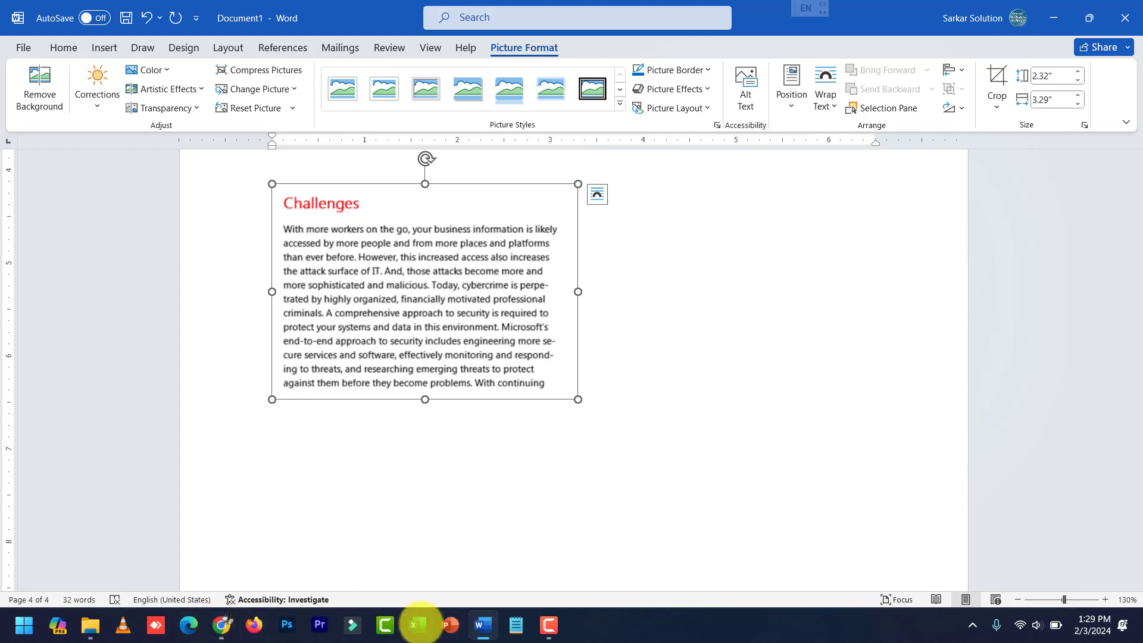
# Switch to Excel, create a blank workbook and dismiss the notice about the new default theme
pyautogui.click(418, 625)
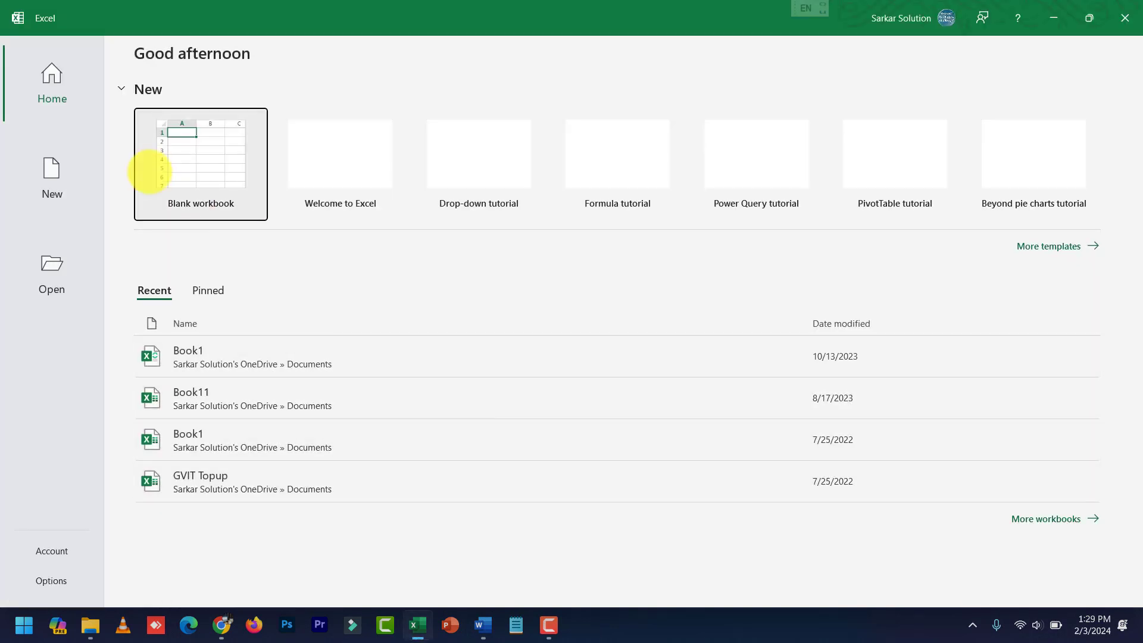
pyautogui.click(186, 159)
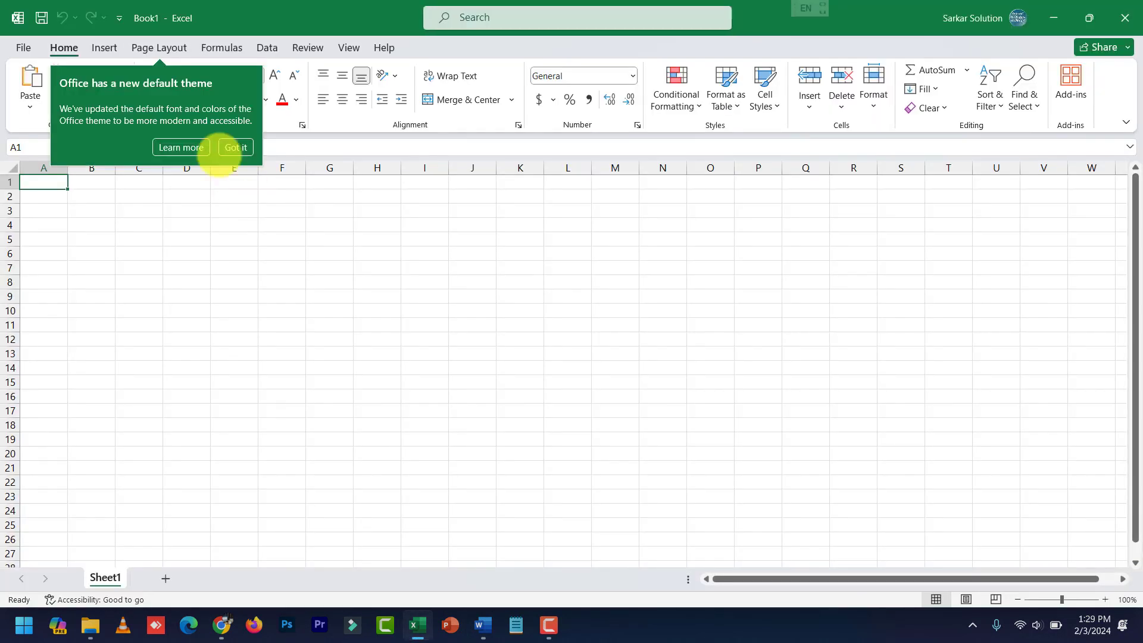
pyautogui.click(233, 147)
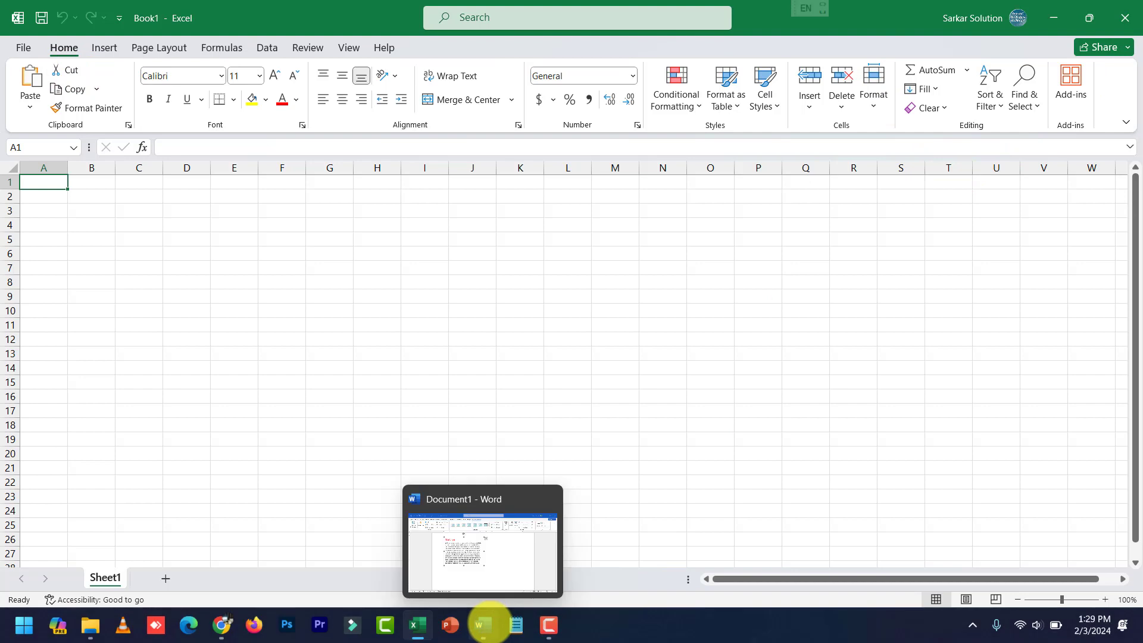
# Return to Word and insert a screen clipping of the Excel ribbon and formula bar, without the title bar, below the Challenges clipping
pyautogui.click(489, 624)
pyautogui.click(659, 436)
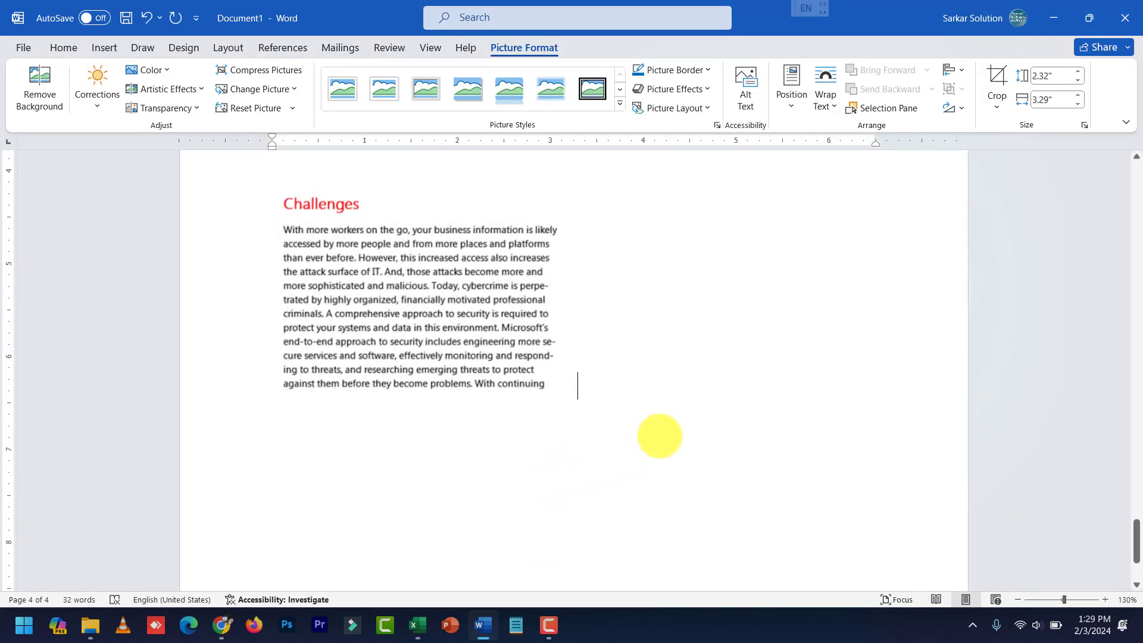
pyautogui.click(104, 48)
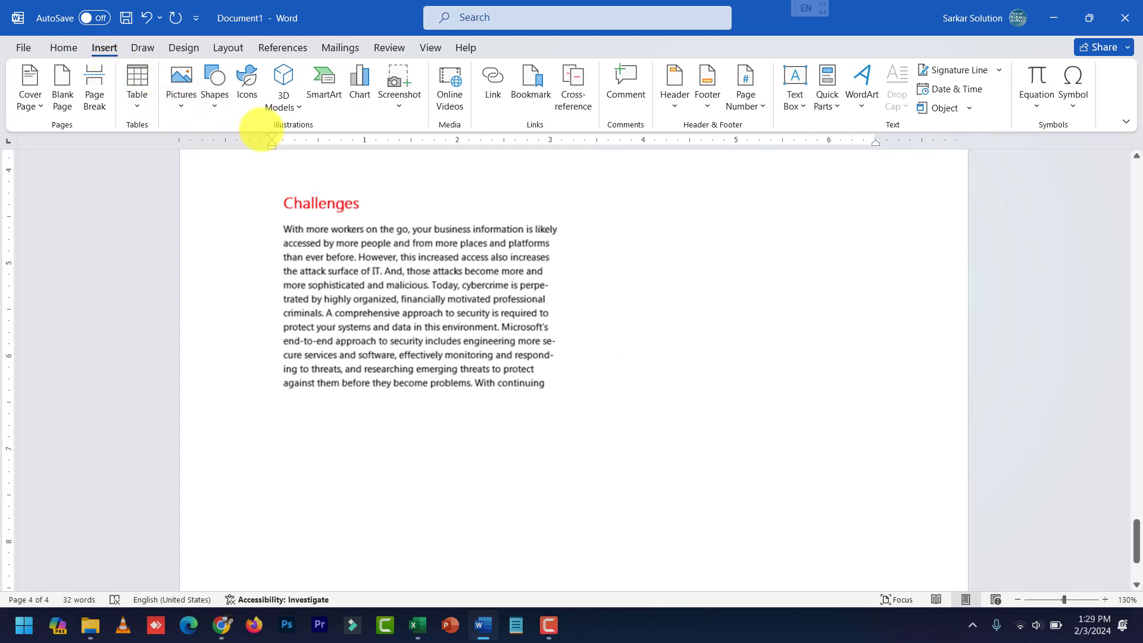
pyautogui.click(399, 101)
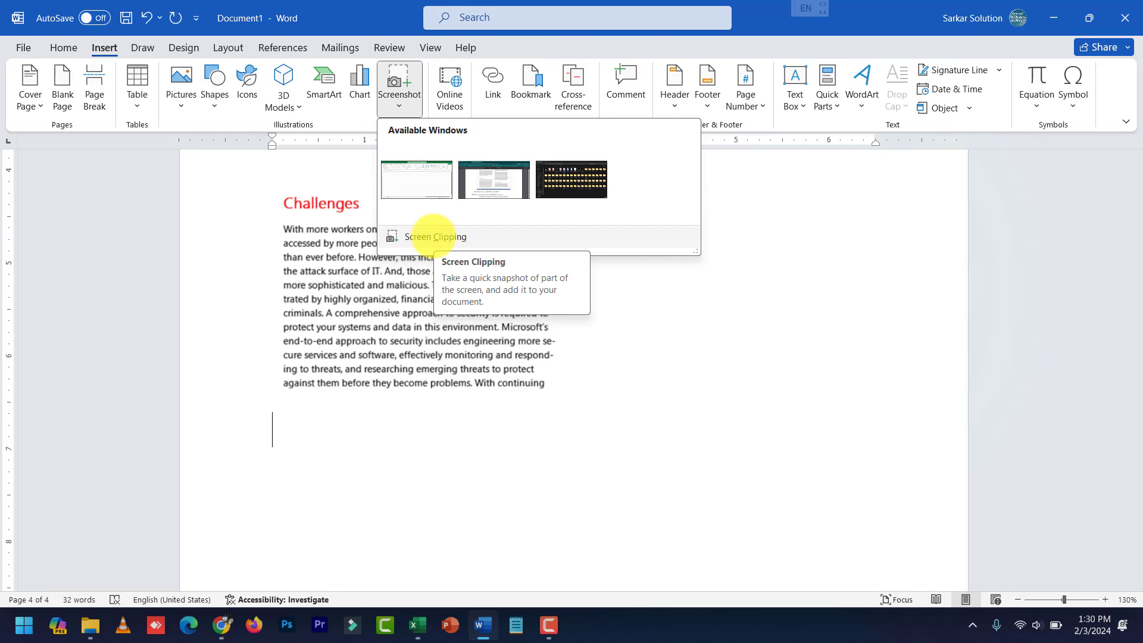
pyautogui.click(397, 106)
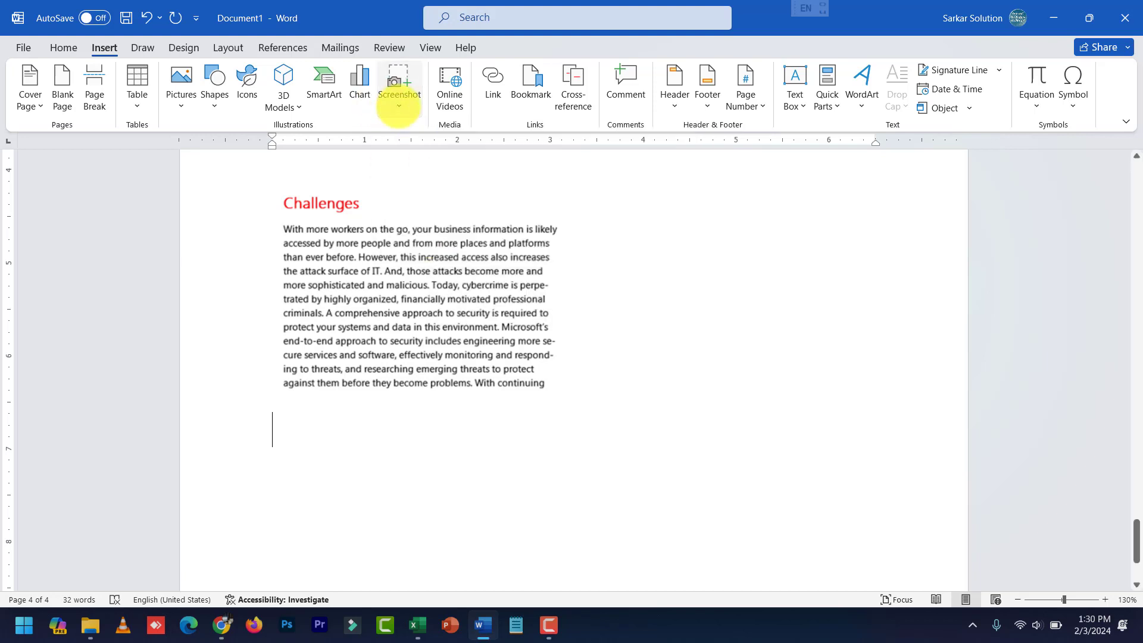
pyautogui.click(399, 104)
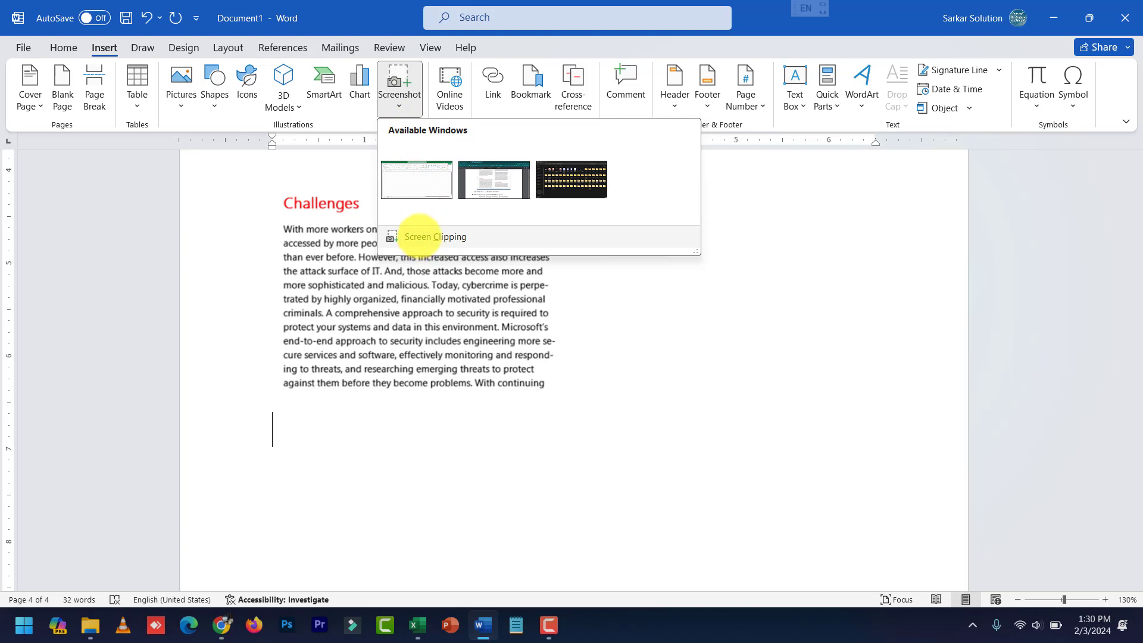
pyautogui.click(418, 233)
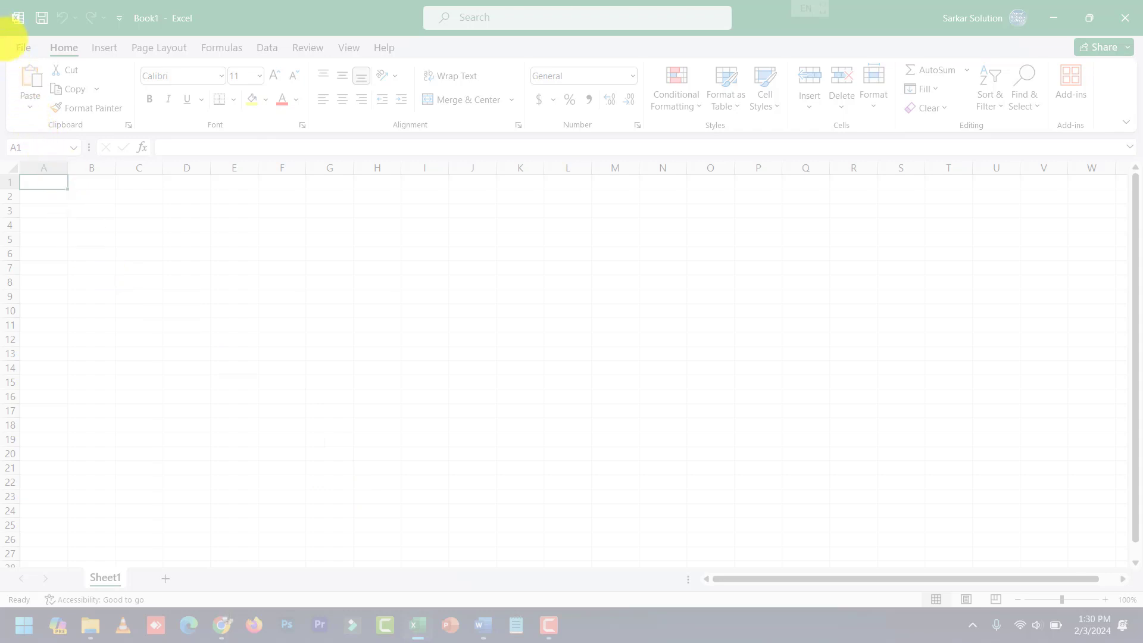
pyautogui.moveTo(7, 37); pyautogui.dragTo(650, 160)
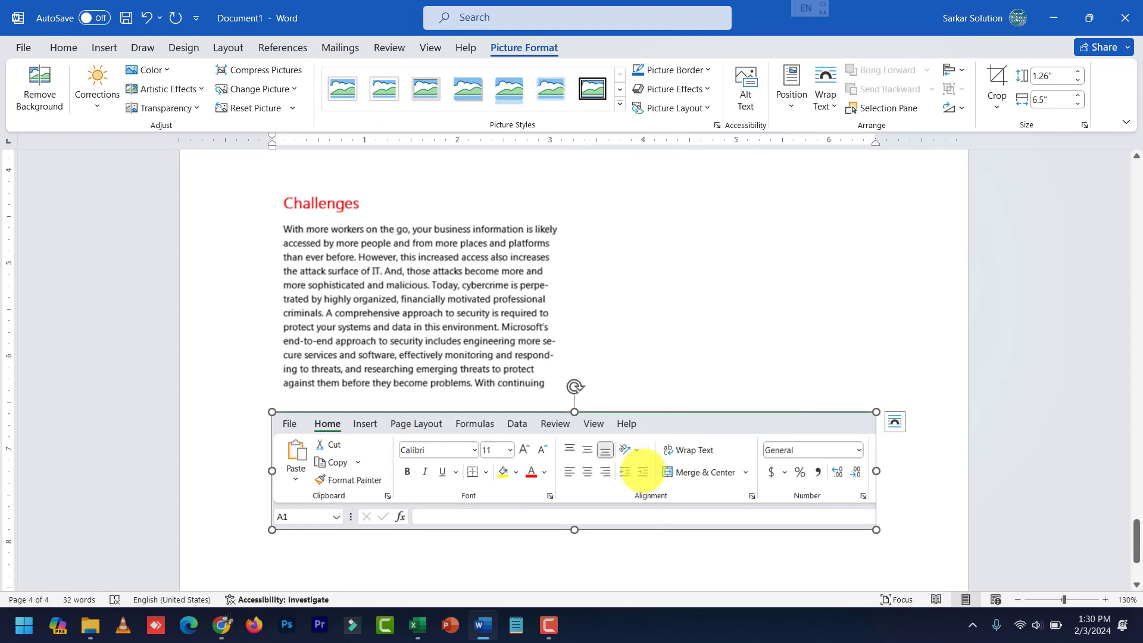
# Insert a full screenshot of the Excel workbook window on a new line below the ribbon clipping
pyautogui.scroll(-5, 655, 466)
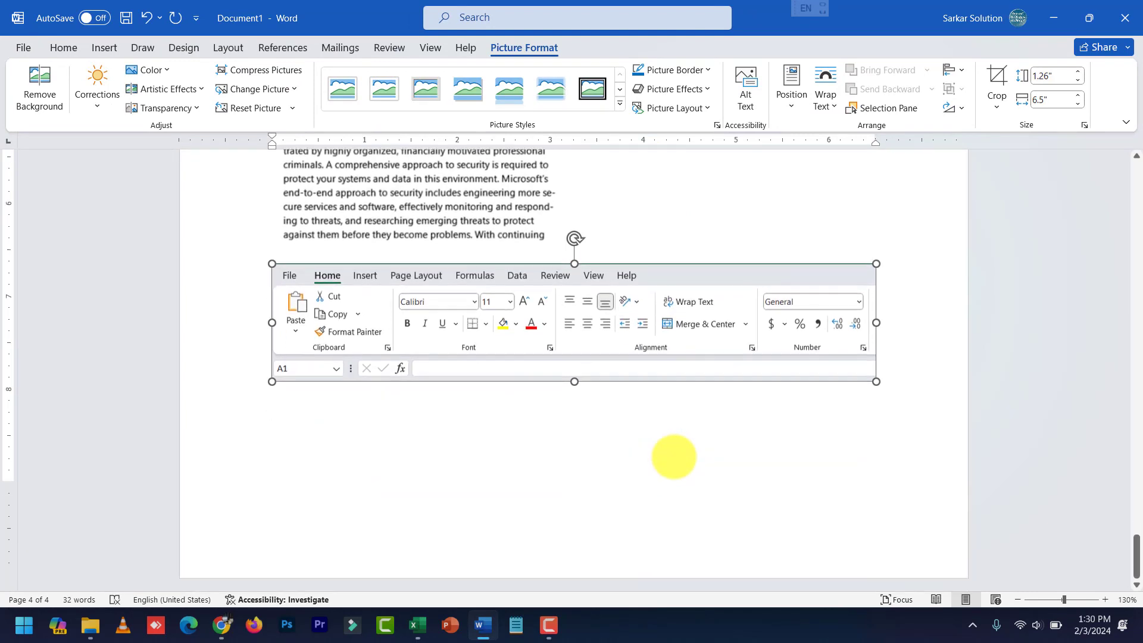
pyautogui.click(926, 408)
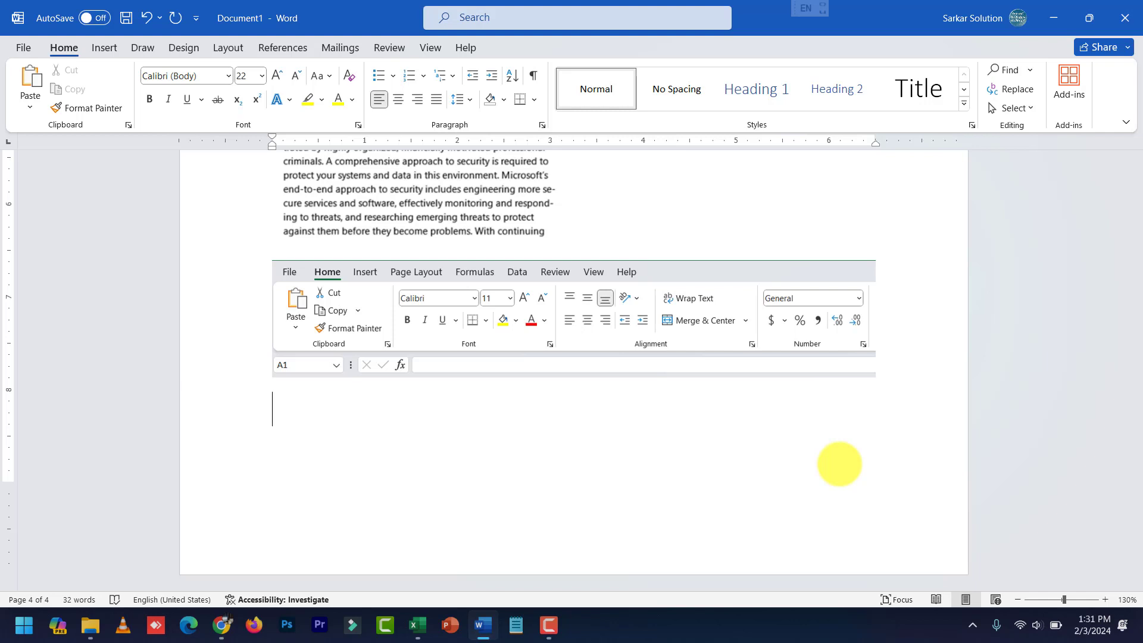
pyautogui.click(102, 49)
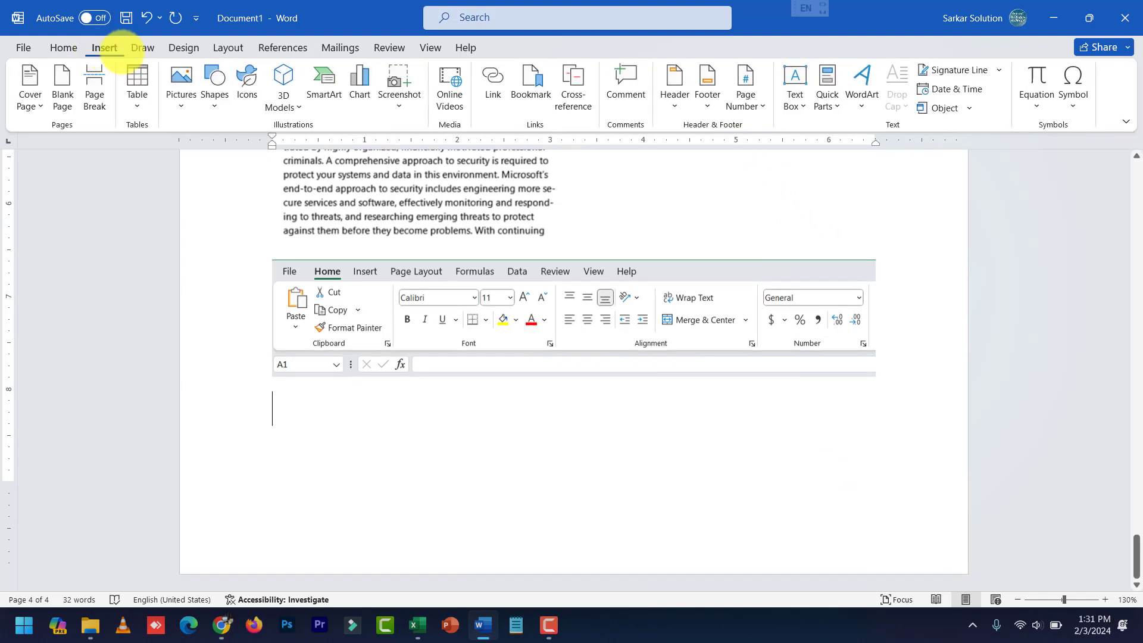
pyautogui.click(396, 104)
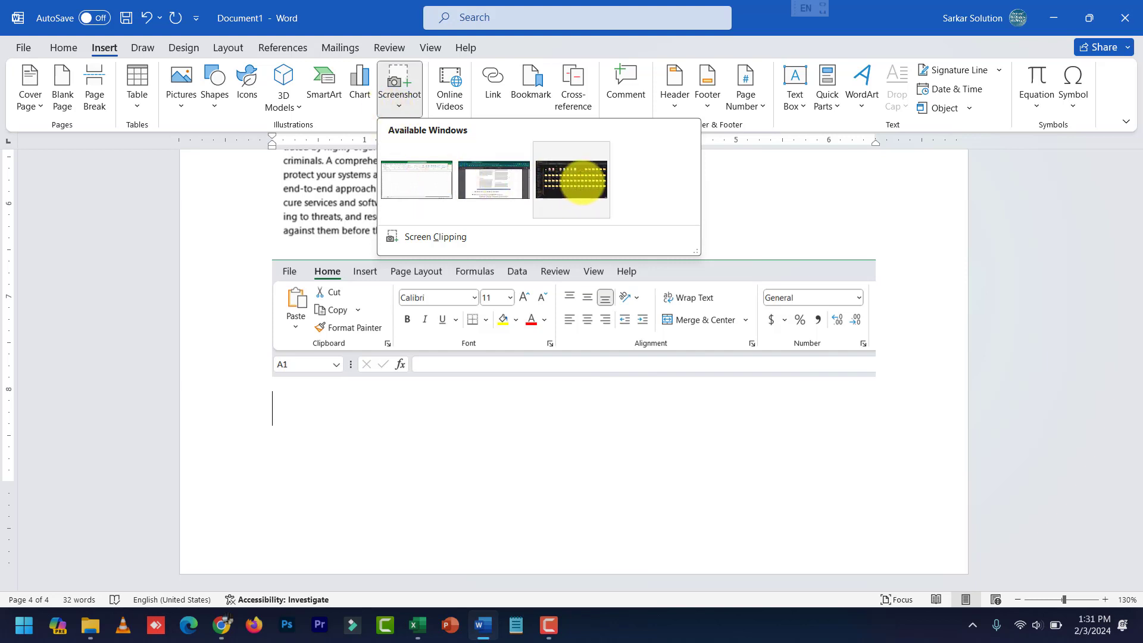
pyautogui.click(420, 178)
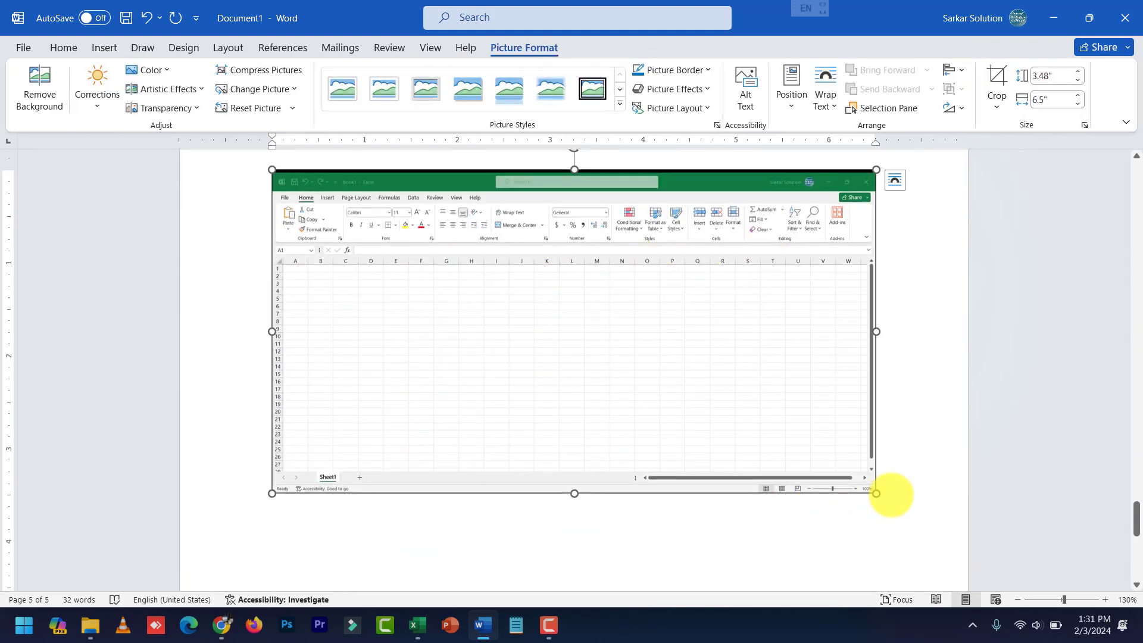
# Insert a screen clipping of Excel's title bar and ribbon, through the Alignment group, below the full-window screenshot
pyautogui.click(889, 522)
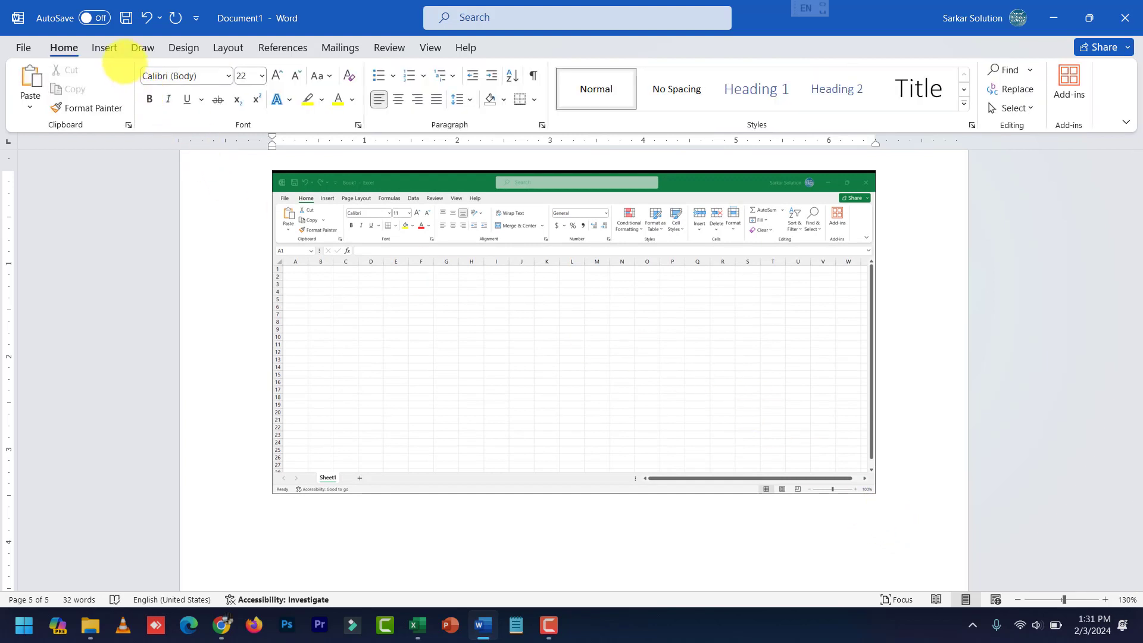
pyautogui.click(104, 46)
pyautogui.click(396, 100)
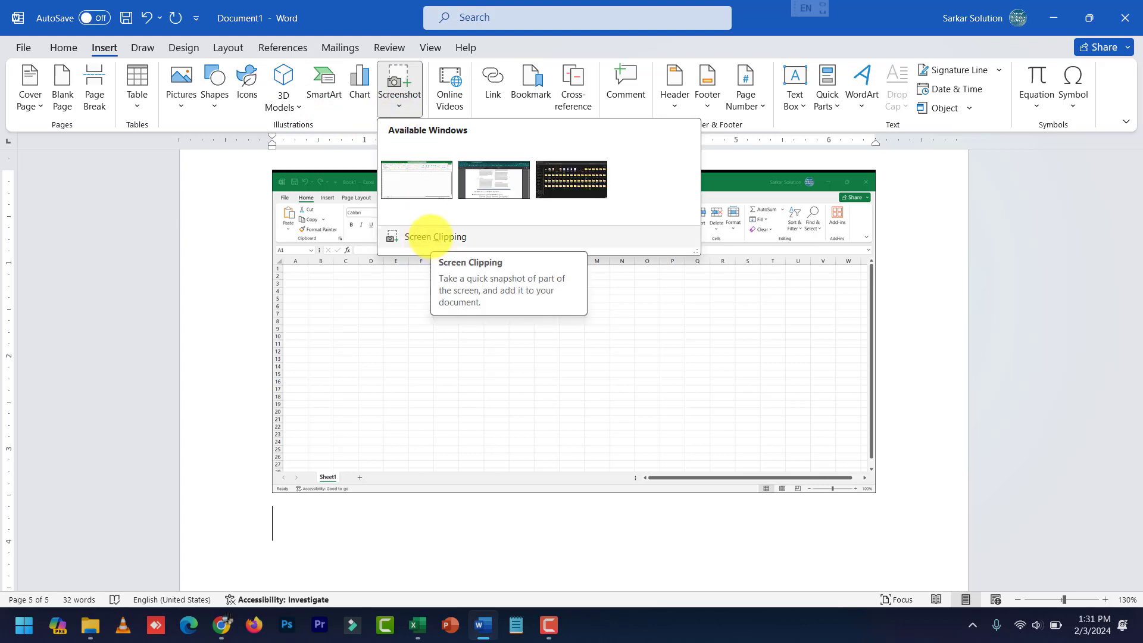
pyautogui.click(428, 236)
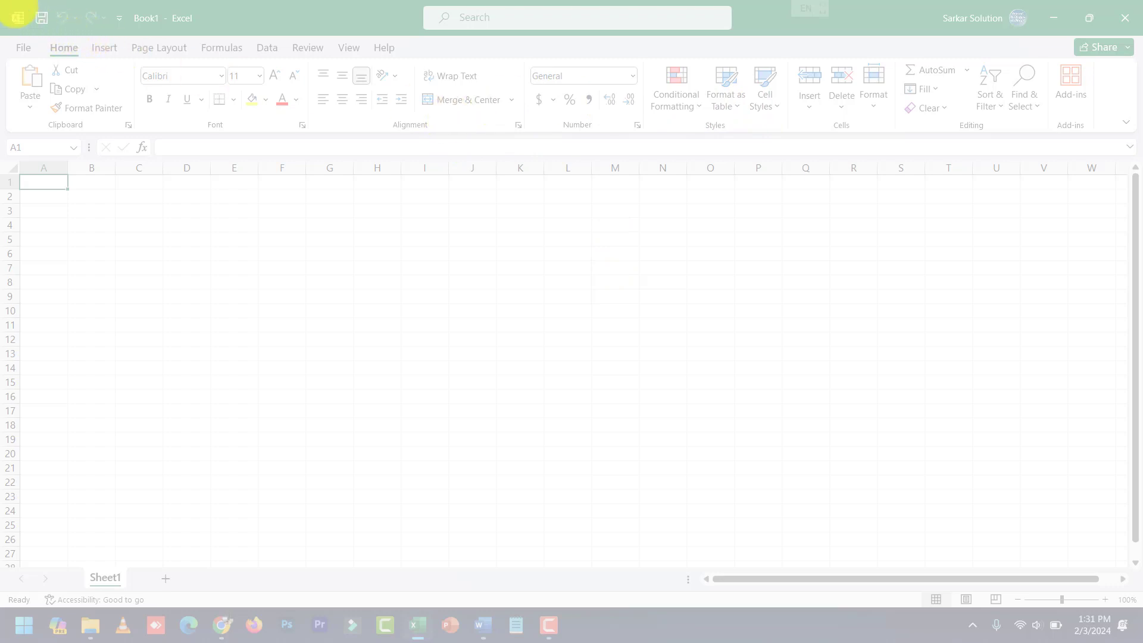
pyautogui.moveTo(5, 5); pyautogui.dragTo(519, 135)
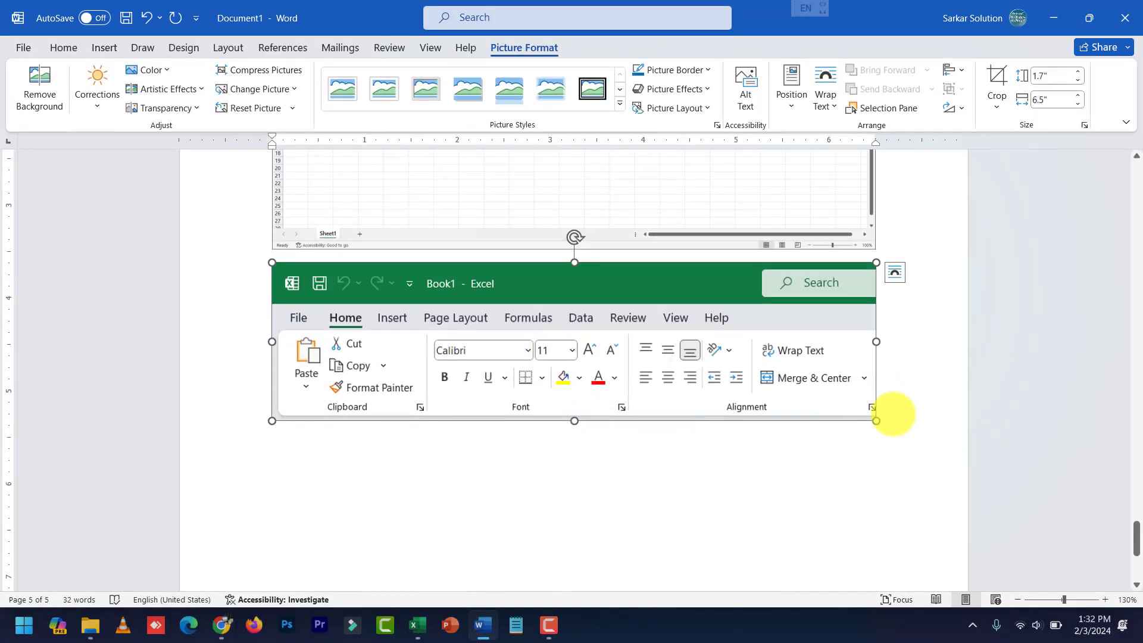
# Shrink the new Excel clipping to 1.53" by 5.84" and give it the tilted, beveled picture style with rounded corners and a shadow
pyautogui.moveTo(876, 421); pyautogui.dragTo(813, 400)
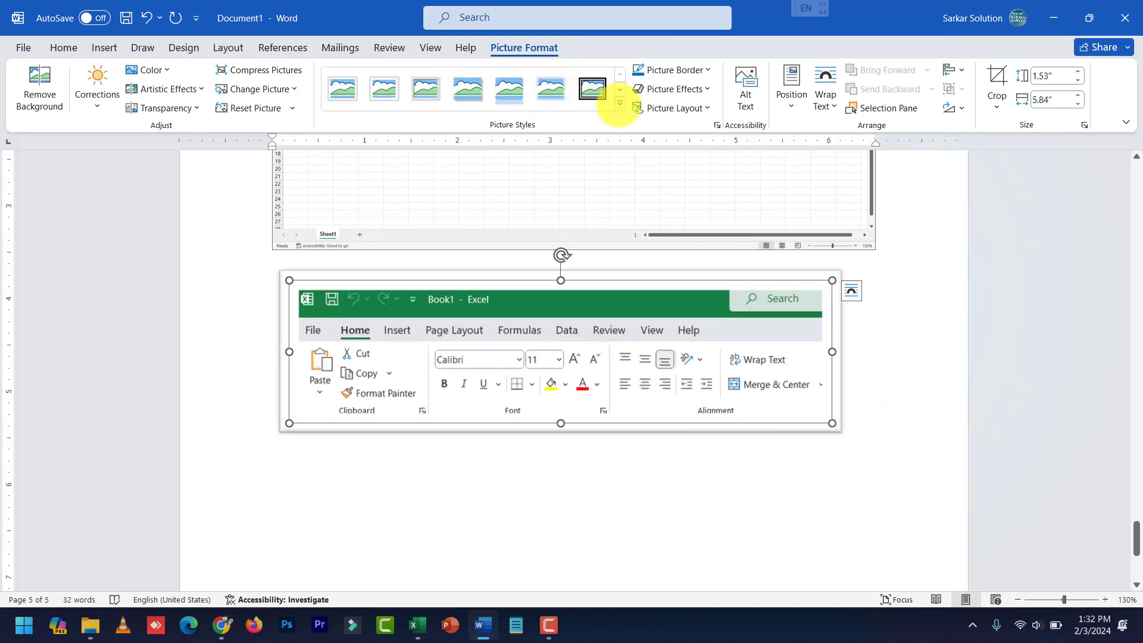
pyautogui.click(620, 103)
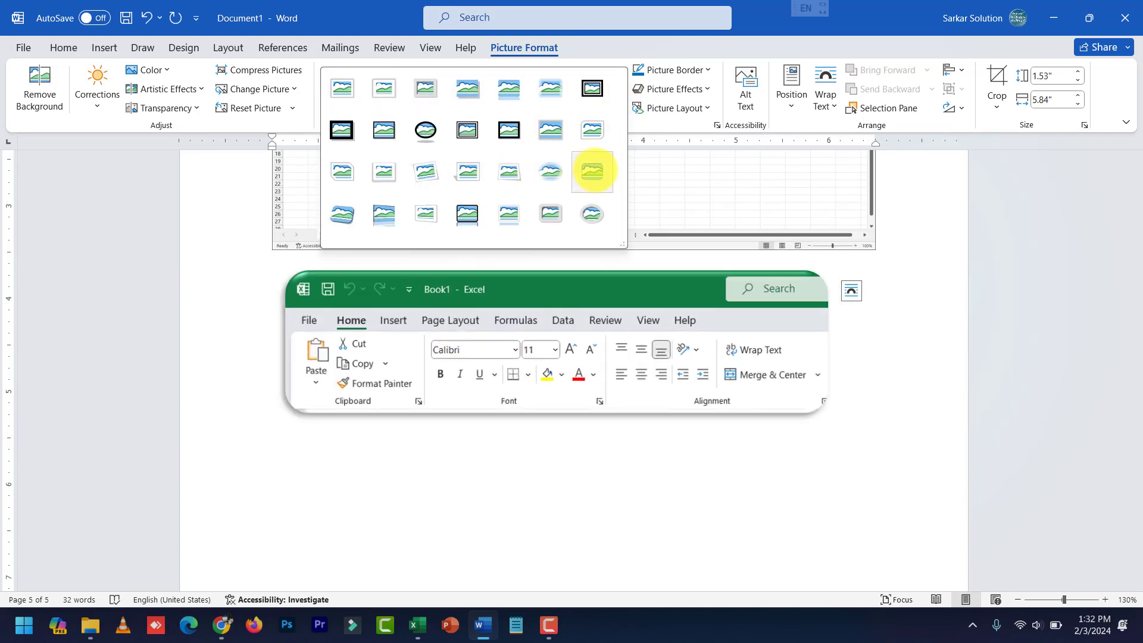
pyautogui.click(341, 216)
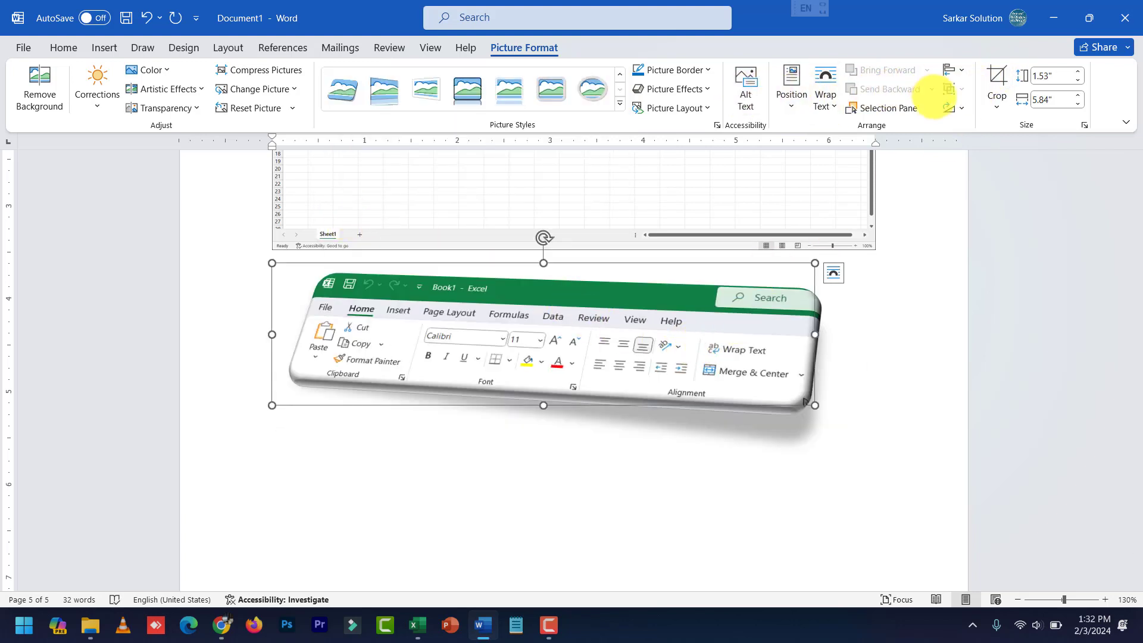
# Open the source choices for inserting a picture into the document
pyautogui.click(104, 47)
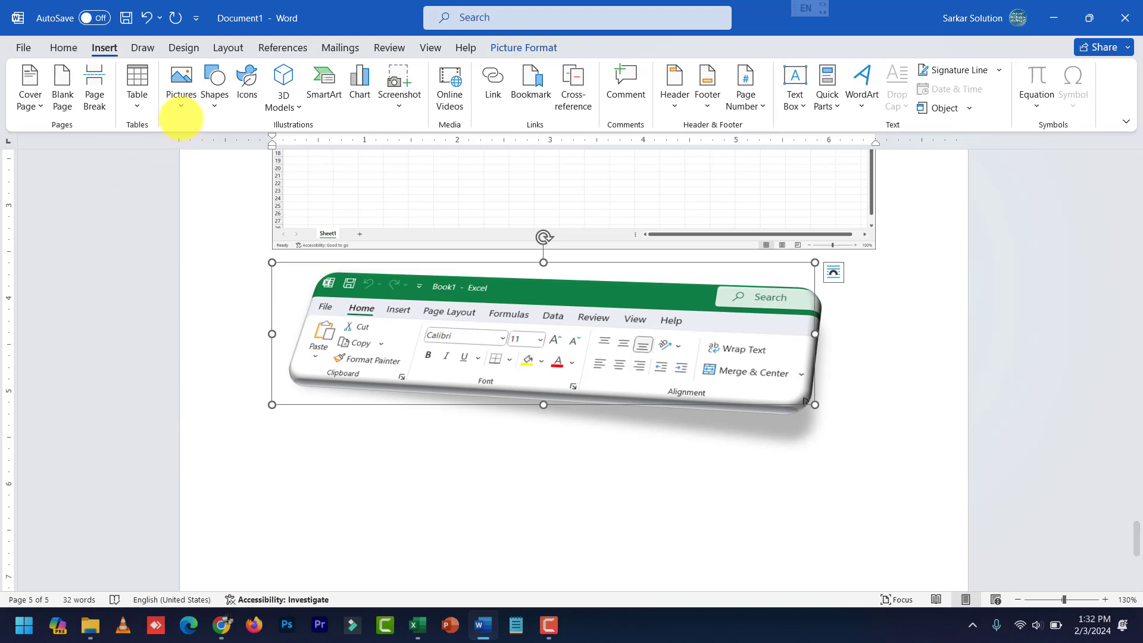
pyautogui.click(181, 102)
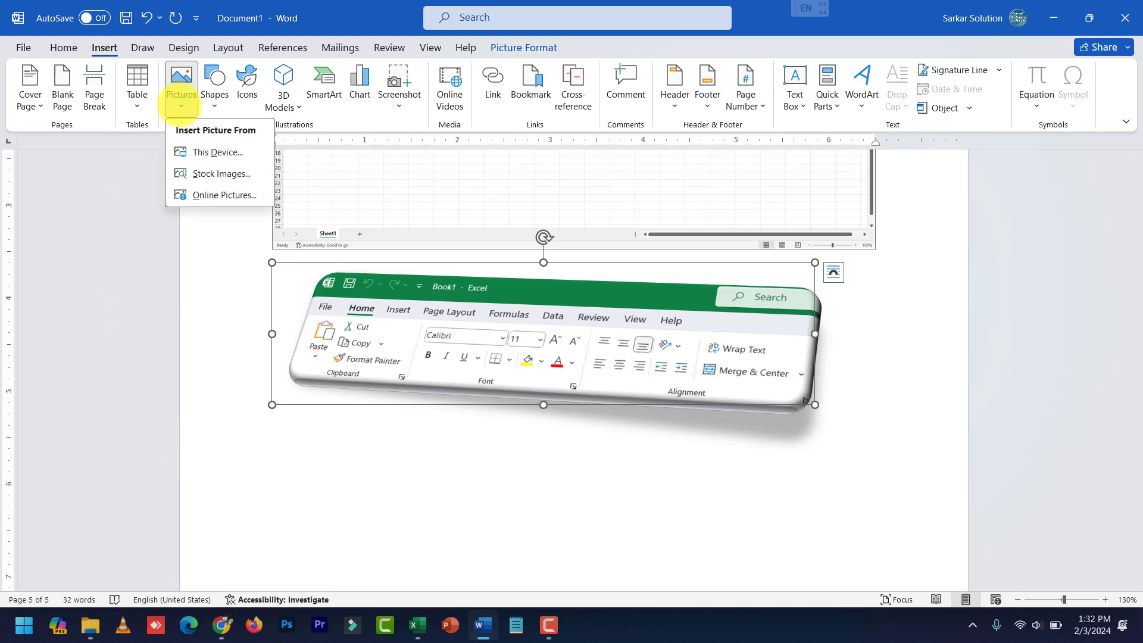